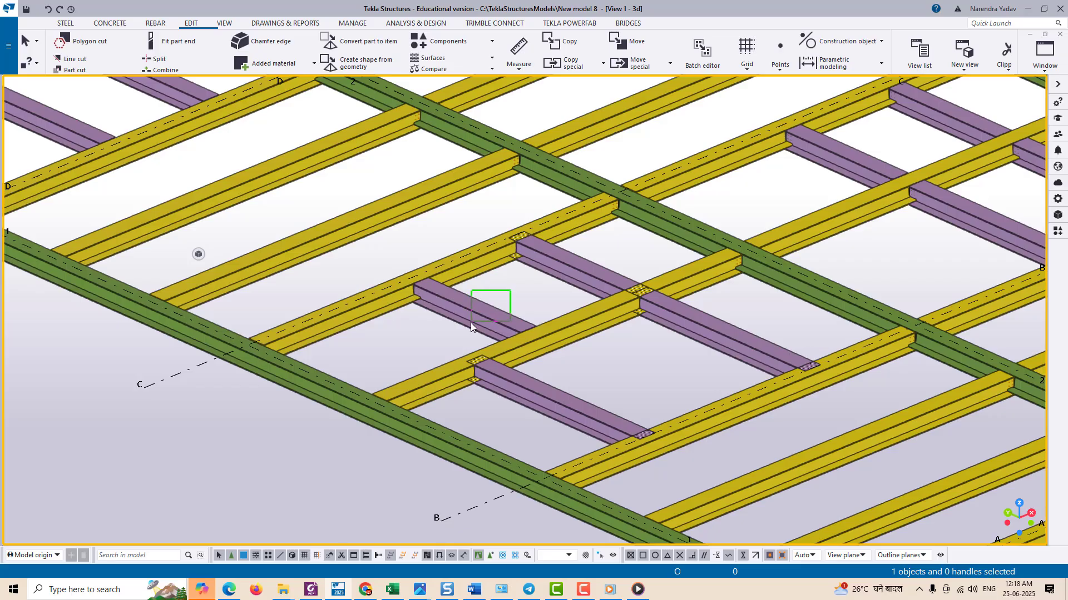
click(470, 322)
key(Delete)
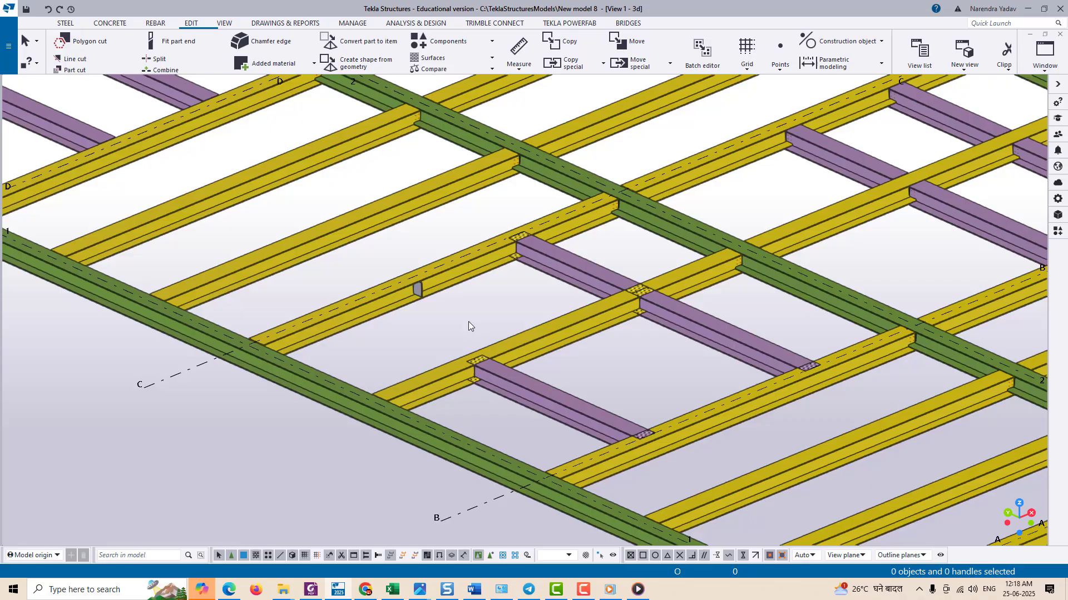
key(ctrl+z)
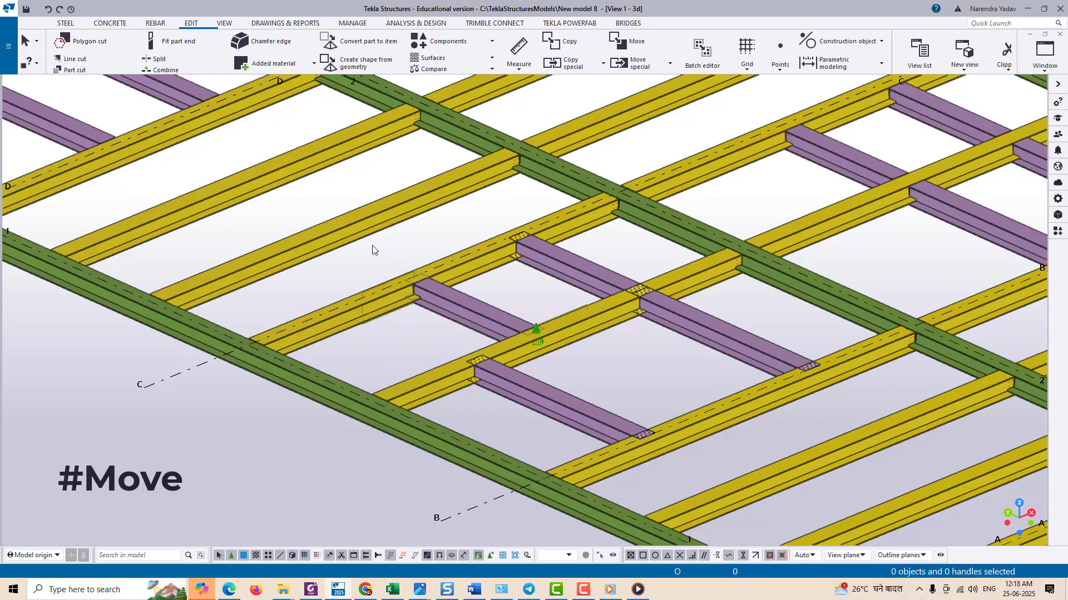
Step: Move the short purple beam between grids B and C with its connections to the neighbouring beam's end point, and redraw the view
drag(368, 306, 566, 356)
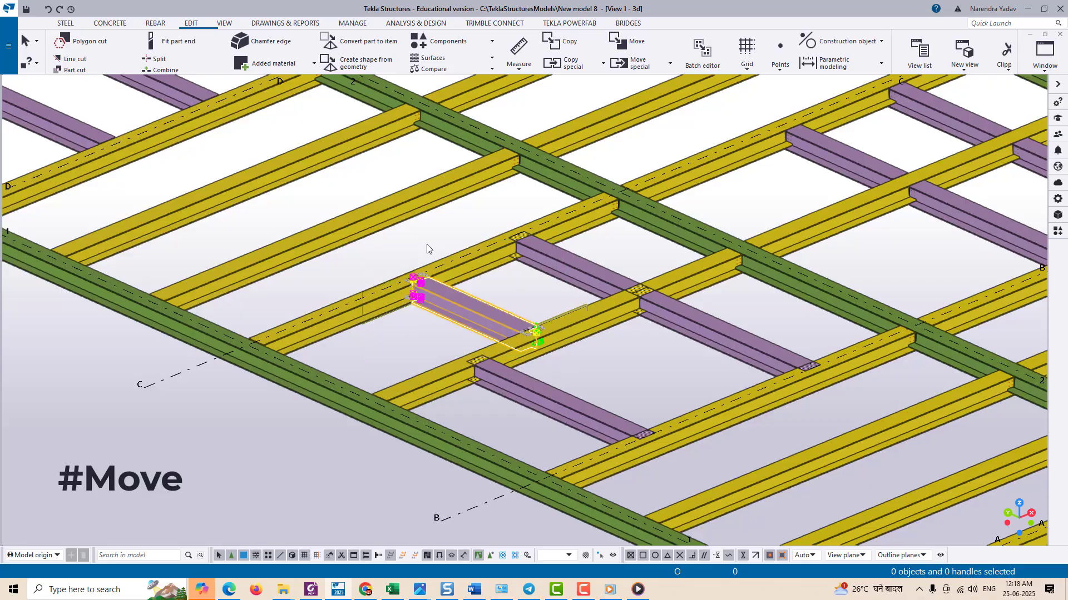
right_click(428, 243)
click(502, 291)
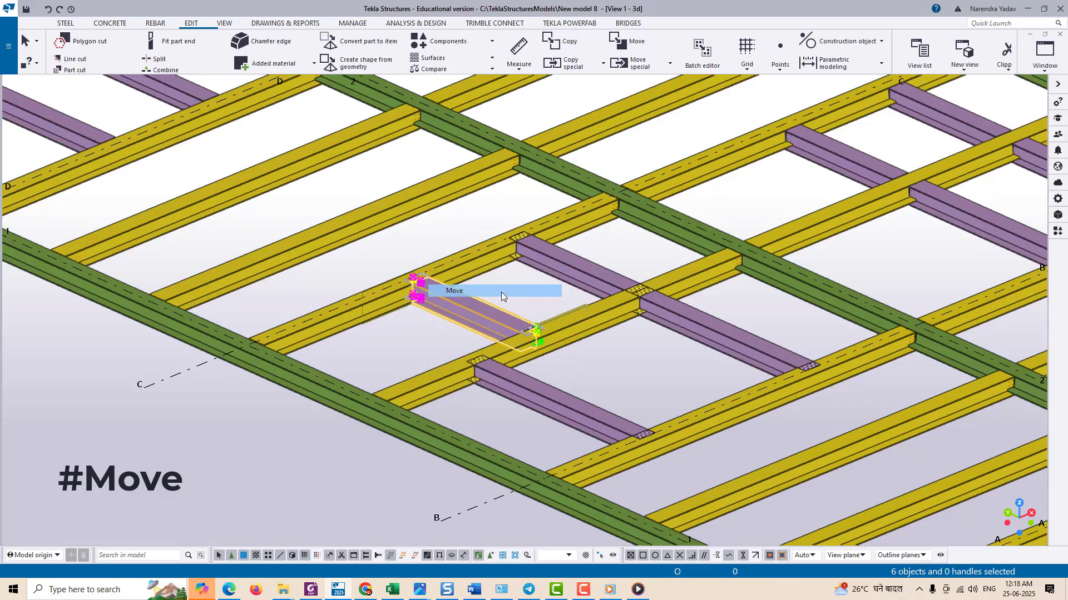
scroll(534, 348, up, 6)
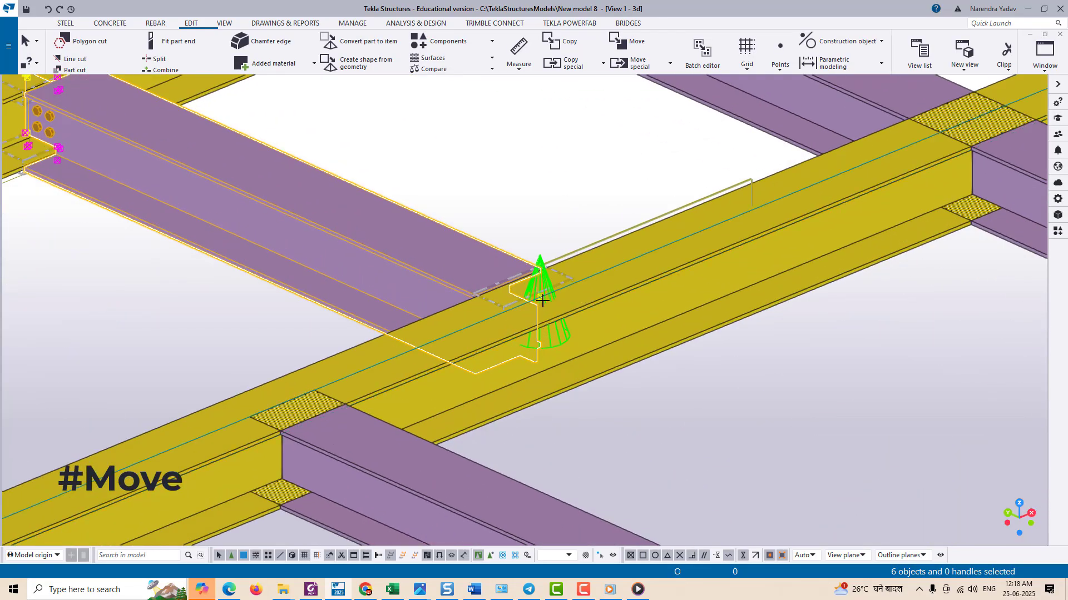
click(541, 300)
scroll(565, 241, down, 5)
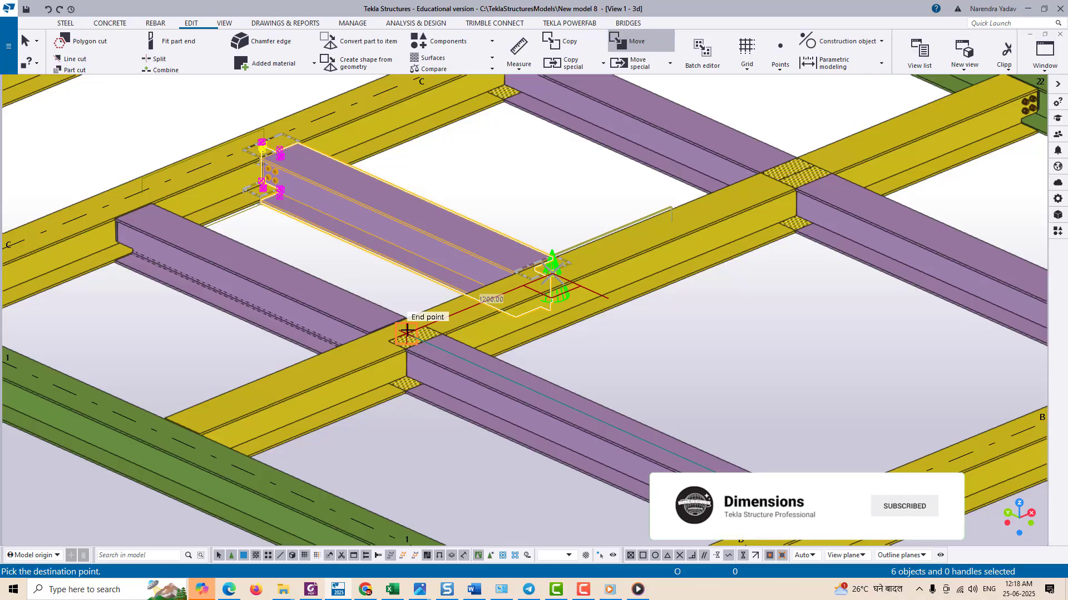
click(408, 334)
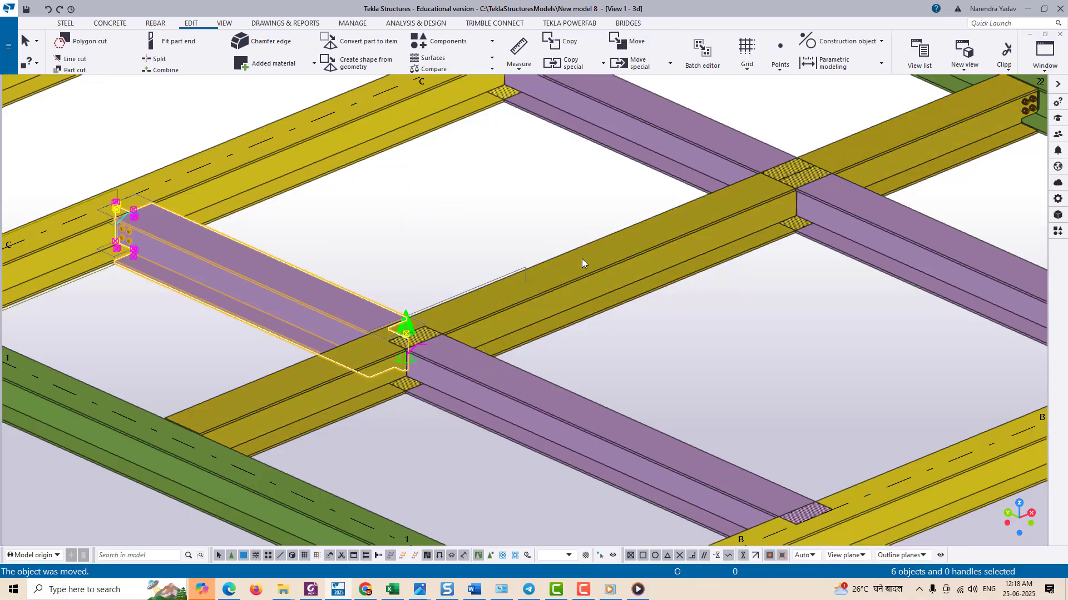
scroll(408, 283, down, 6)
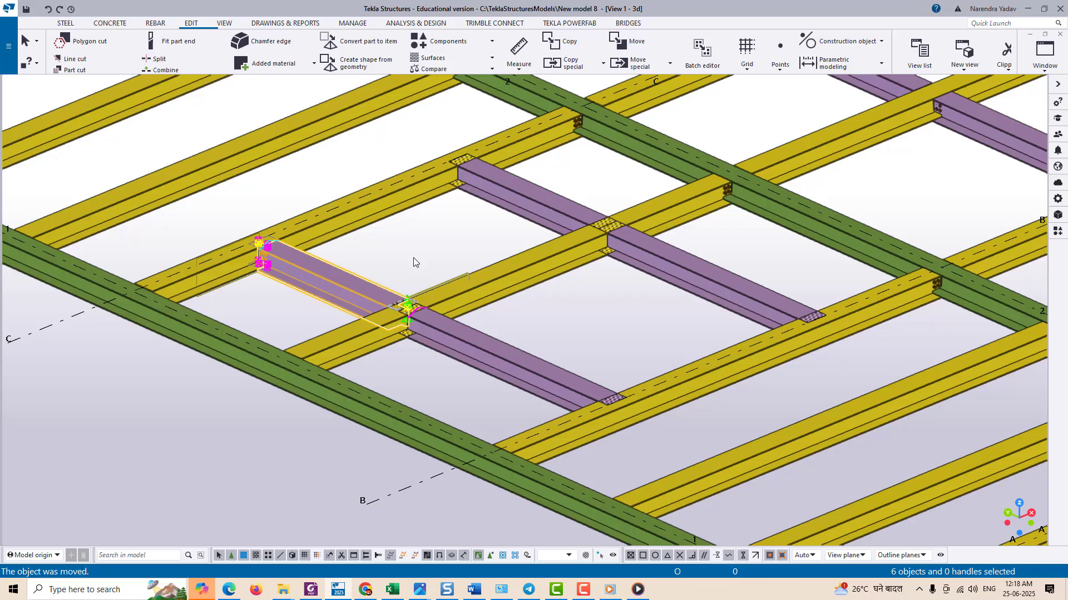
right_click(407, 232)
click(448, 296)
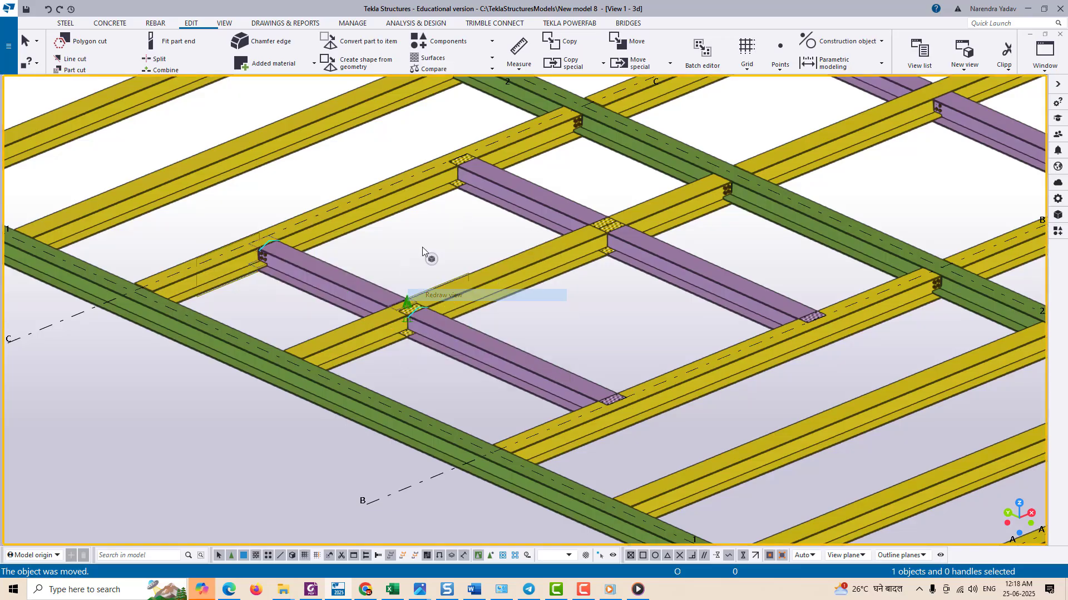
Step: Examine the moved purple beam's alignment with the adjoining beam and its bolted end connection
scroll(335, 282, up, 5)
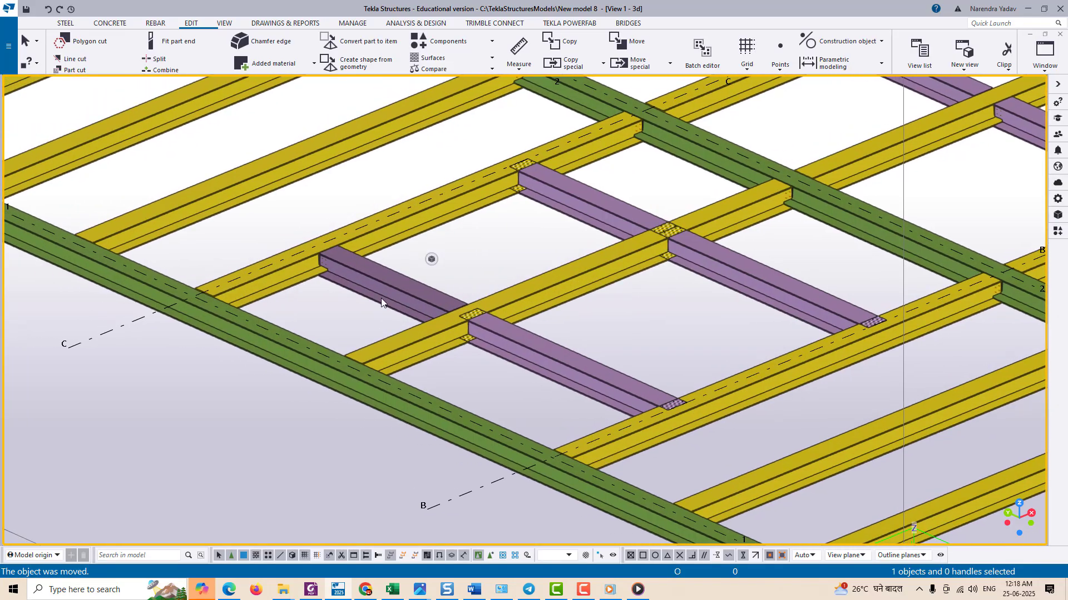
scroll(307, 254, up, 3)
scroll(364, 229, down, 2)
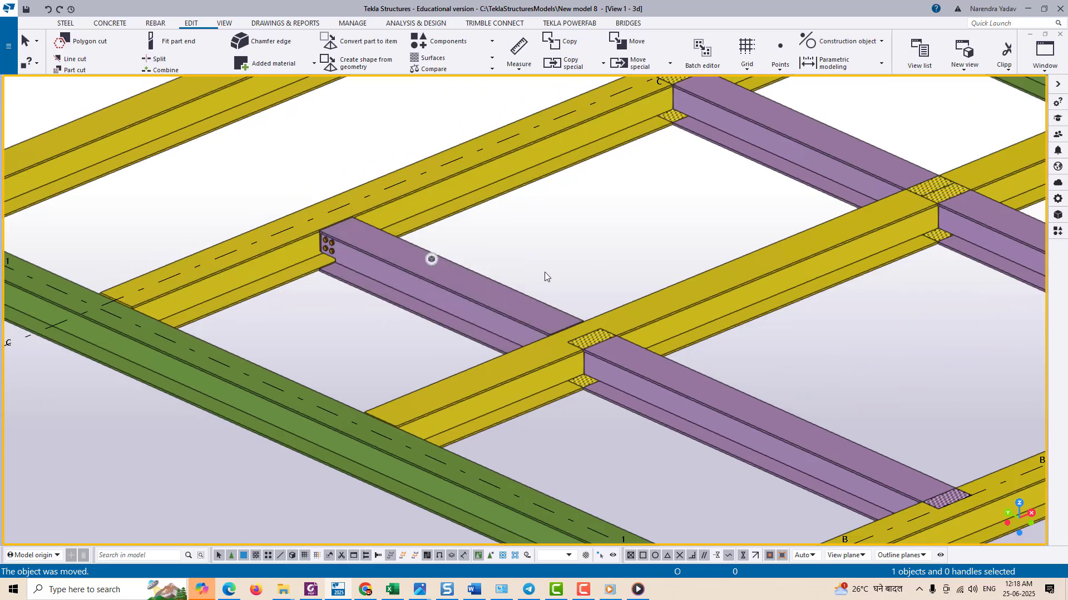
middle_drag(479, 357, 476, 330)
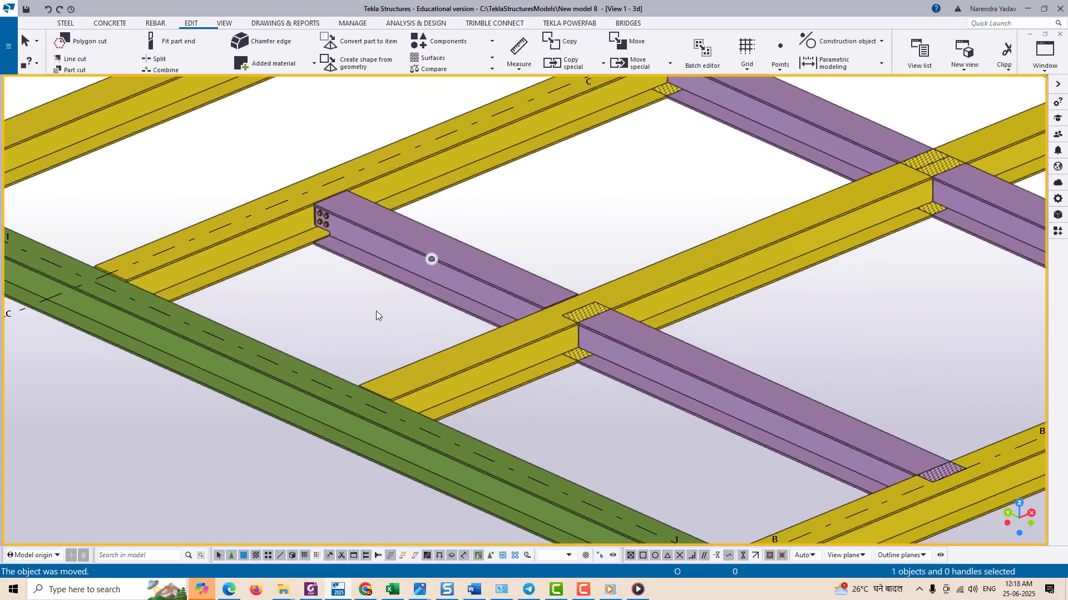
scroll(320, 291, down, 2)
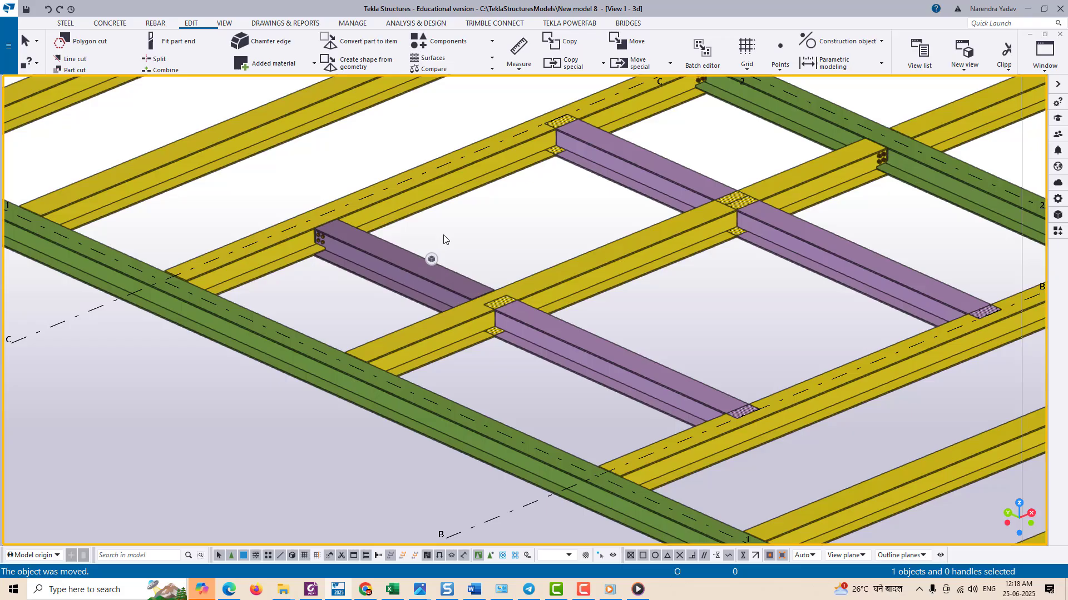
mouse_move(436, 261)
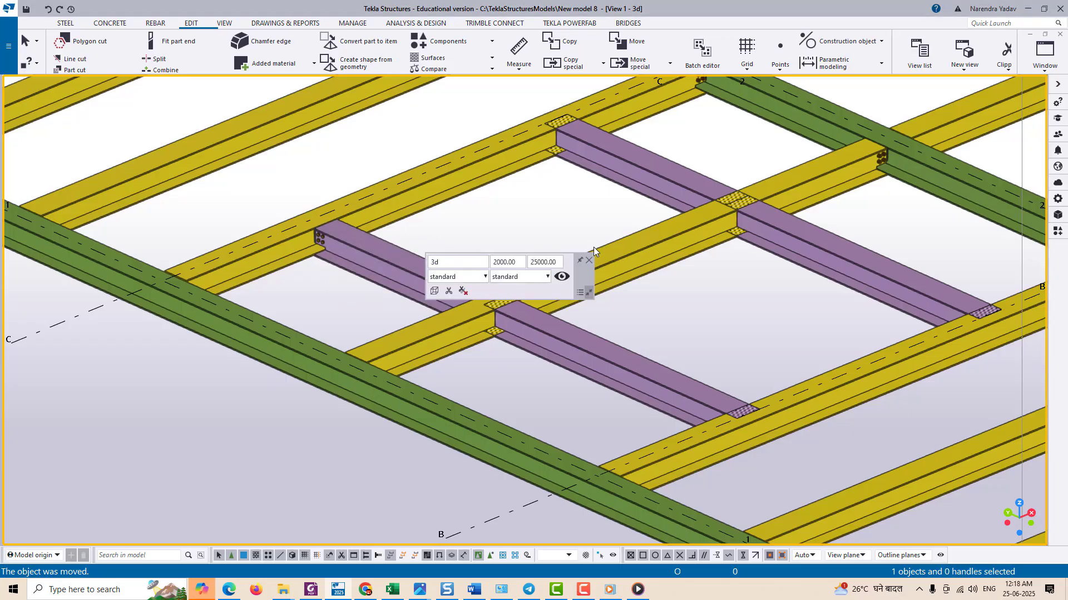
click(393, 279)
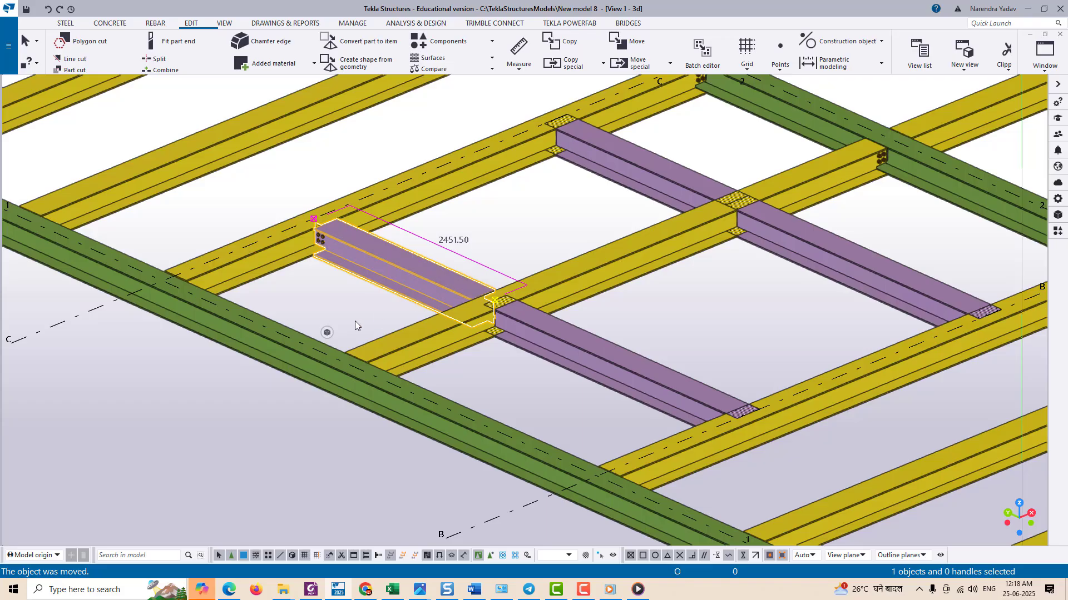
middle_drag(368, 272, 463, 278)
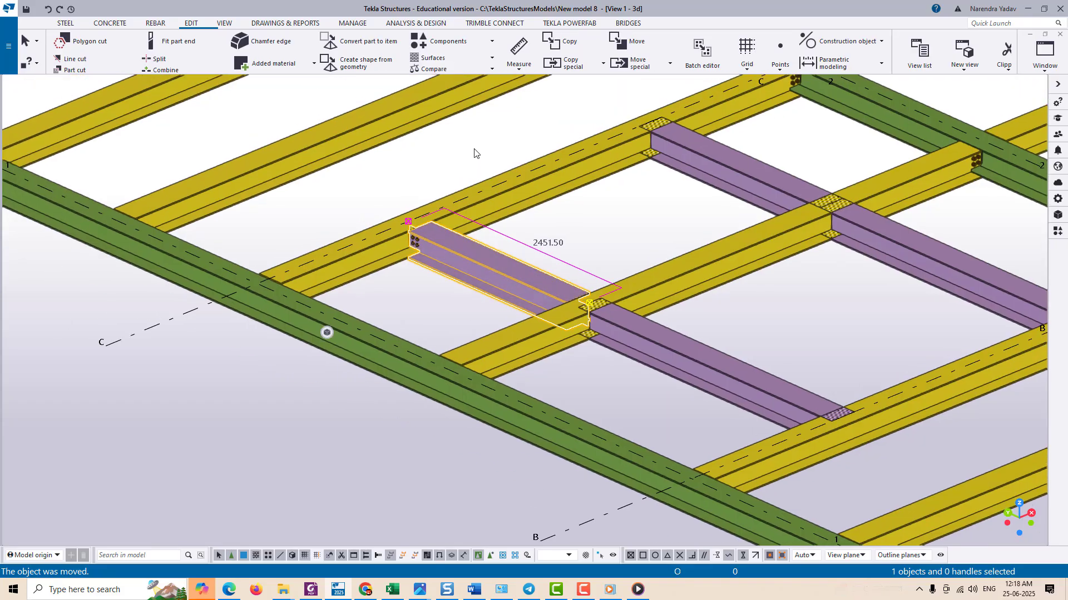
click(519, 49)
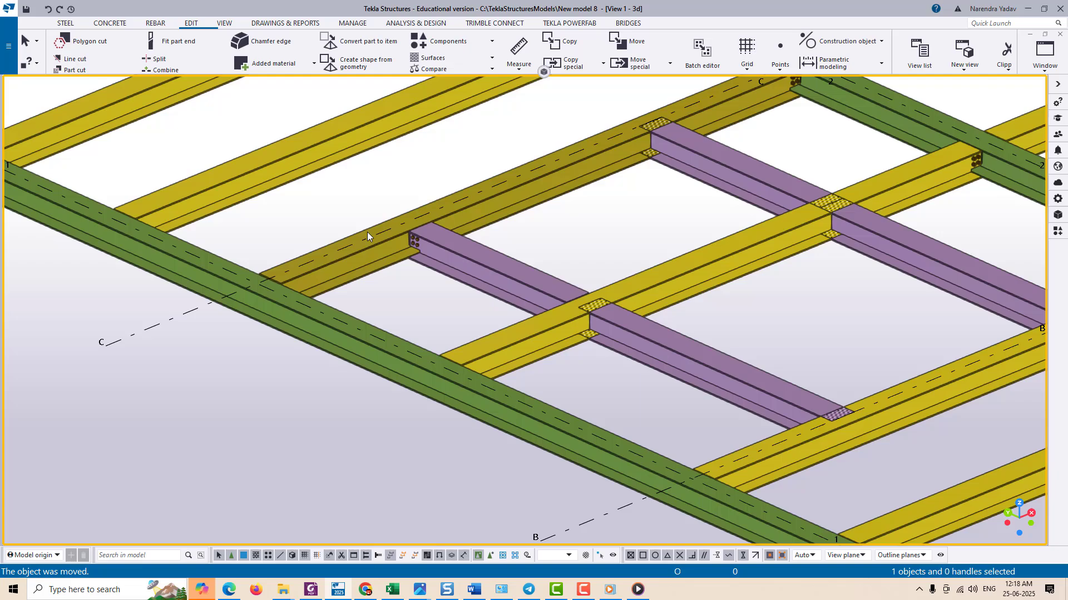
middle_drag(425, 313, 386, 344)
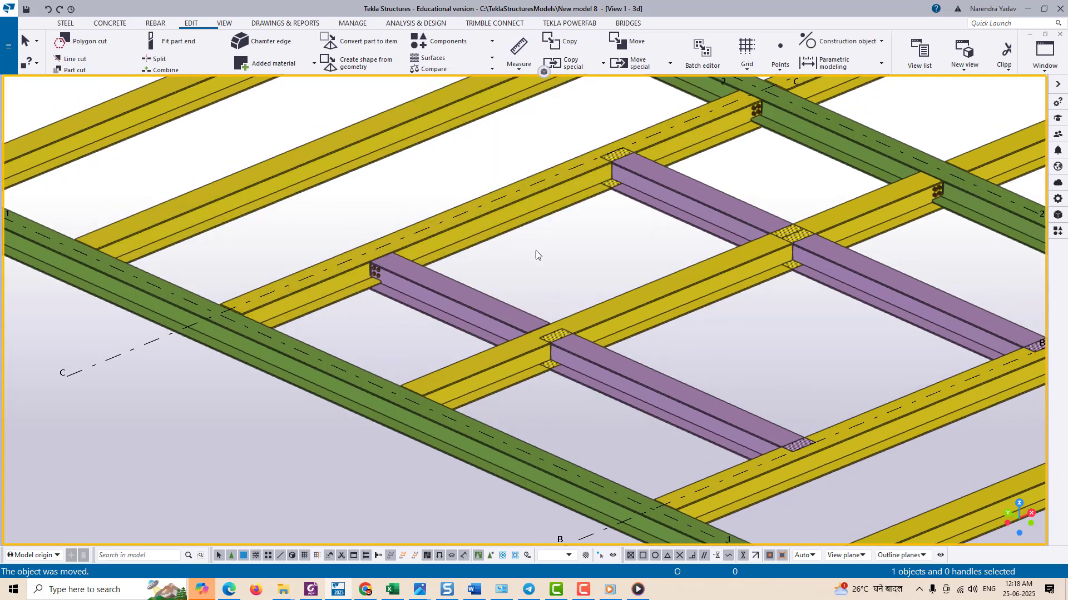
Step: Undo the beam move and move the beam with its connections to a numeric location 2000 from the green grid 1 beam
key(ctrl+z)
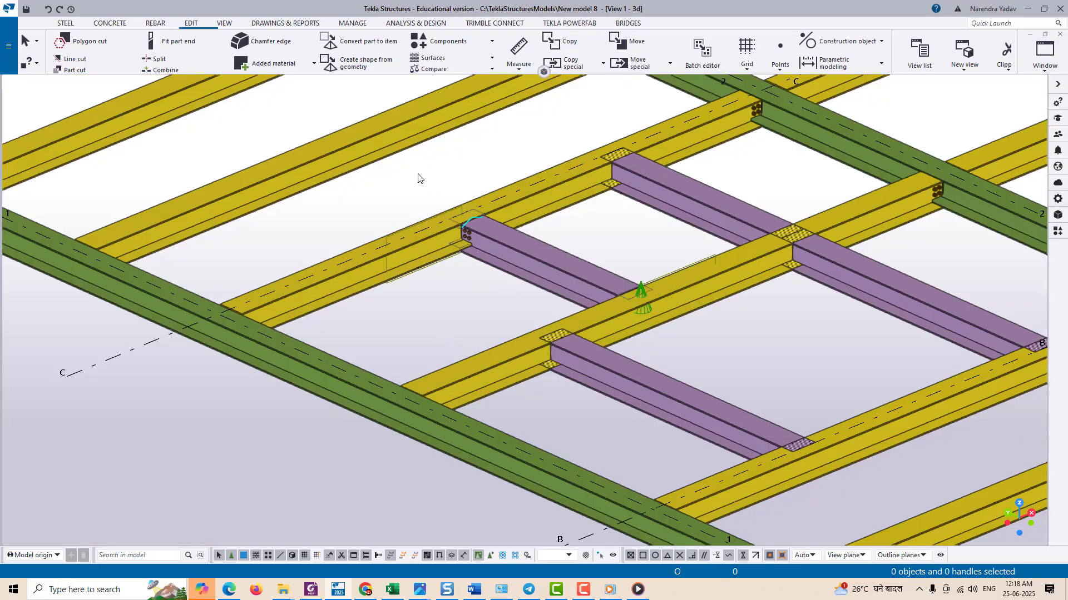
drag(556, 265, 706, 354)
right_click(615, 229)
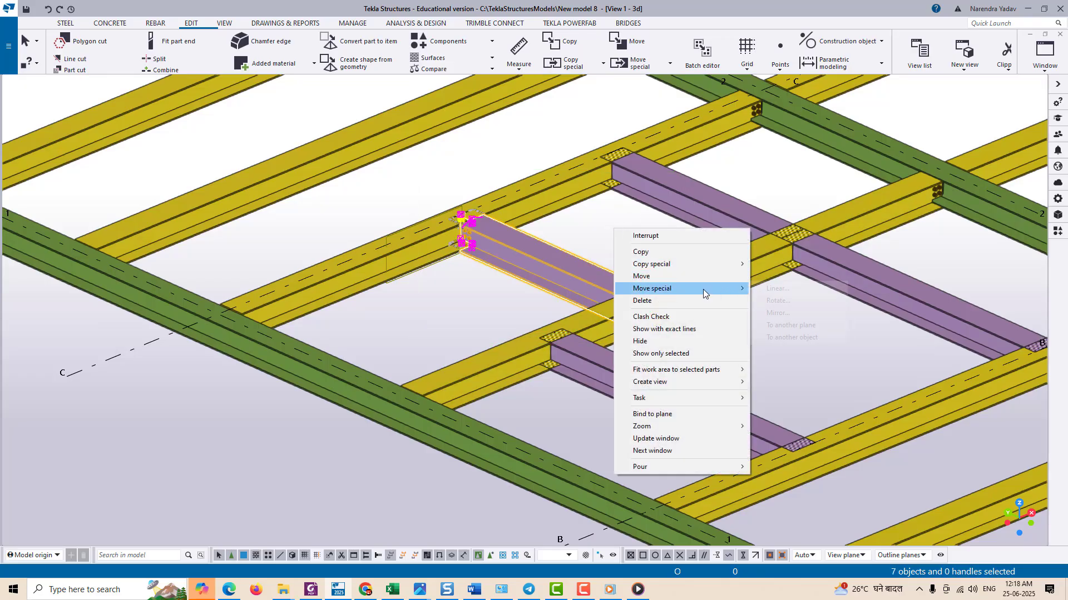
mouse_move(704, 294)
click(682, 275)
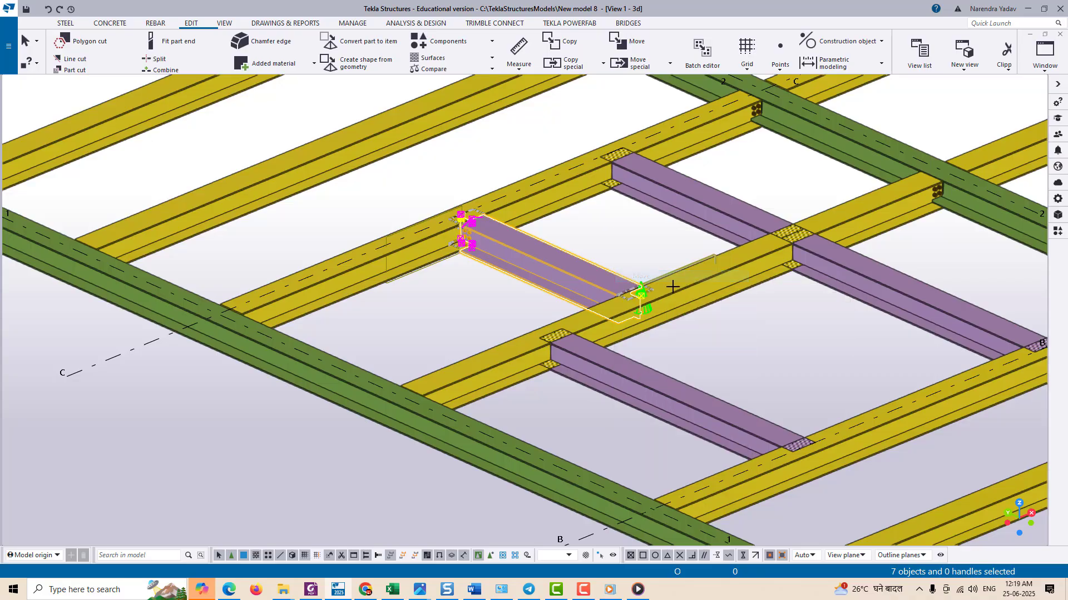
click(641, 293)
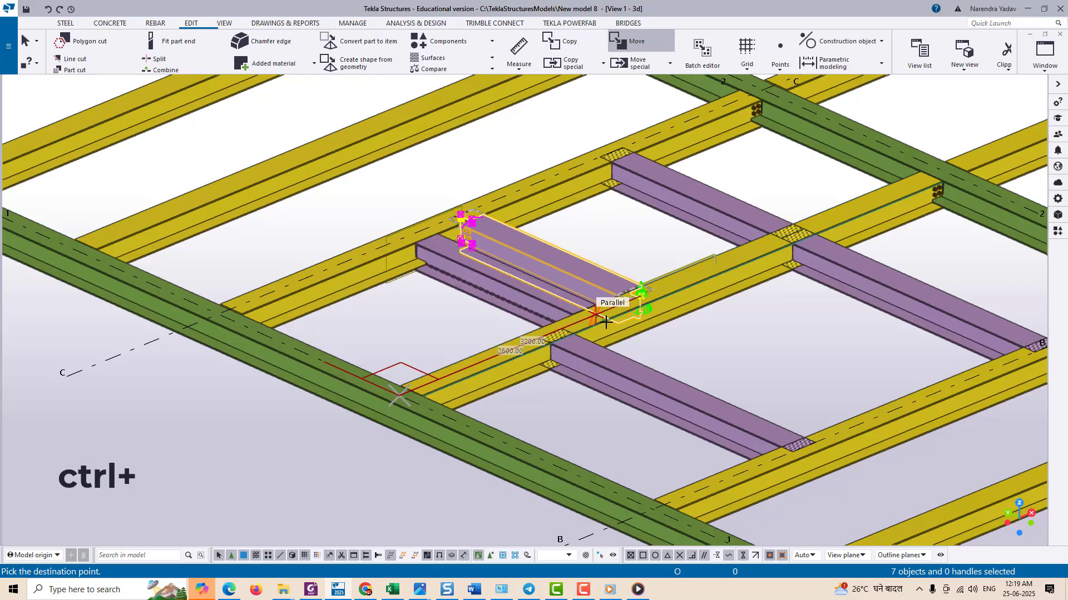
text(2000)
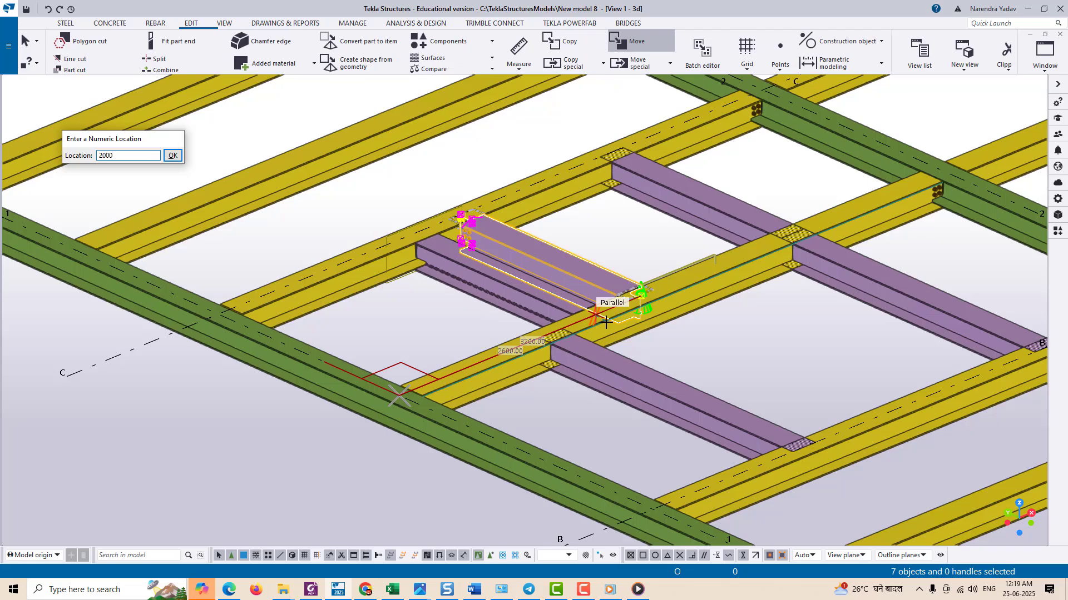
key(Return)
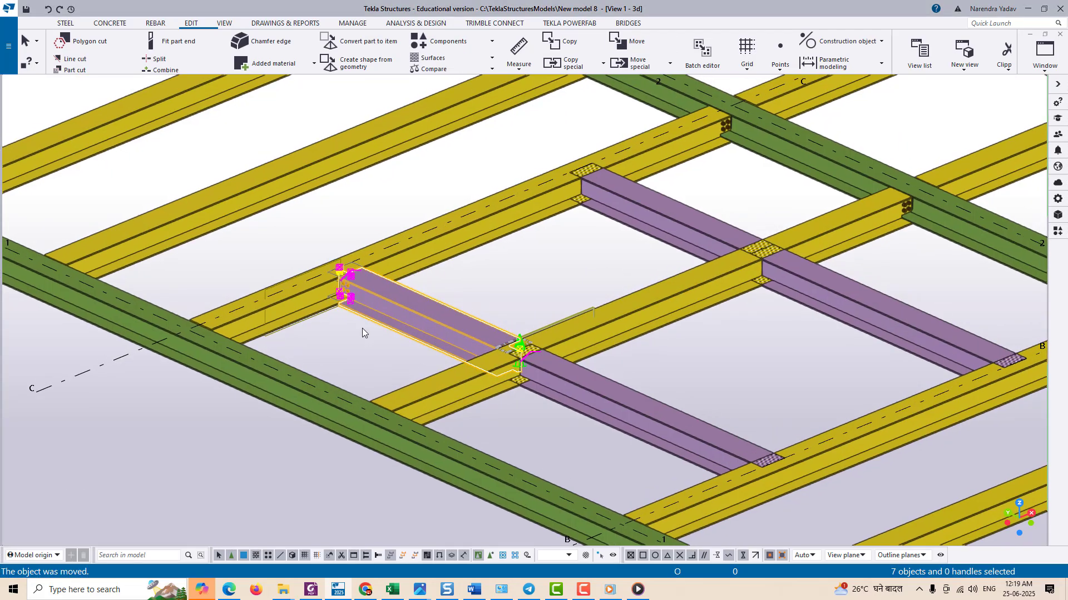
Step: Measure the perpendicular distance from the moved purple beam's end to the green beam on grid 1
scroll(343, 312, up, 3)
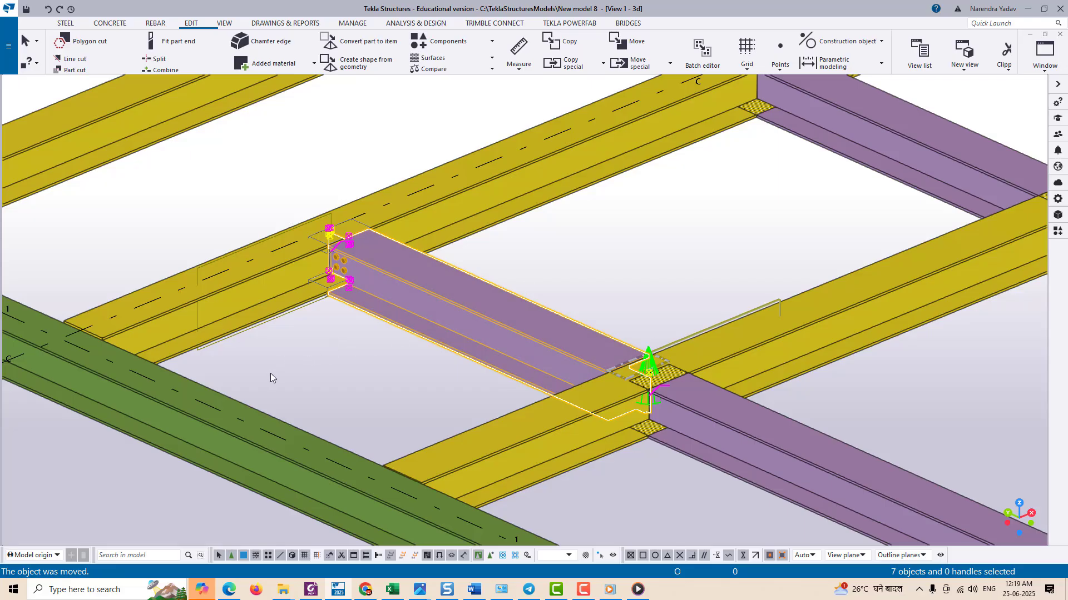
click(319, 367)
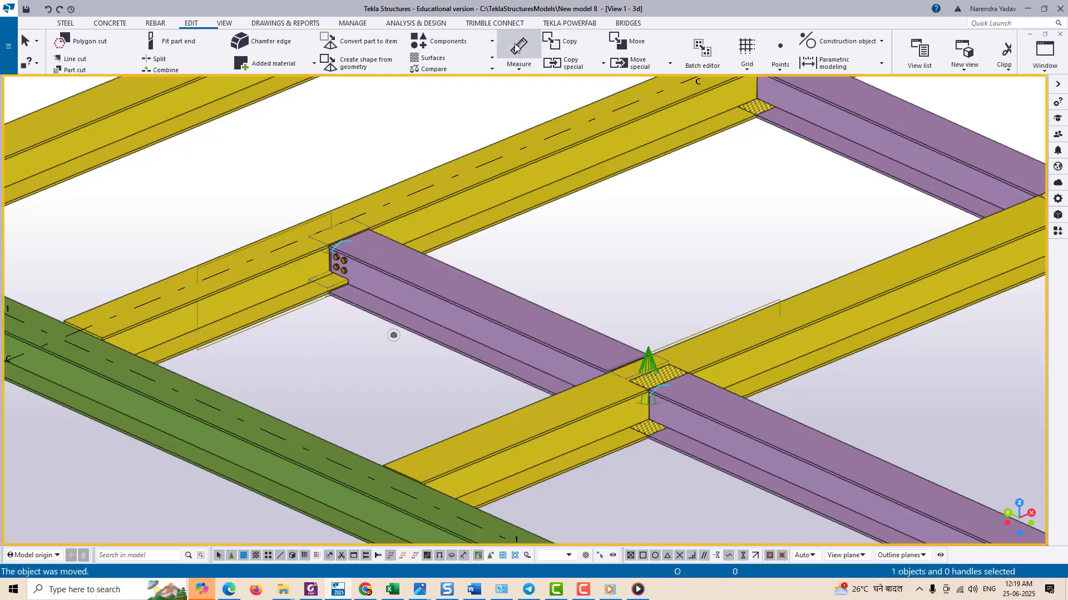
key(f)
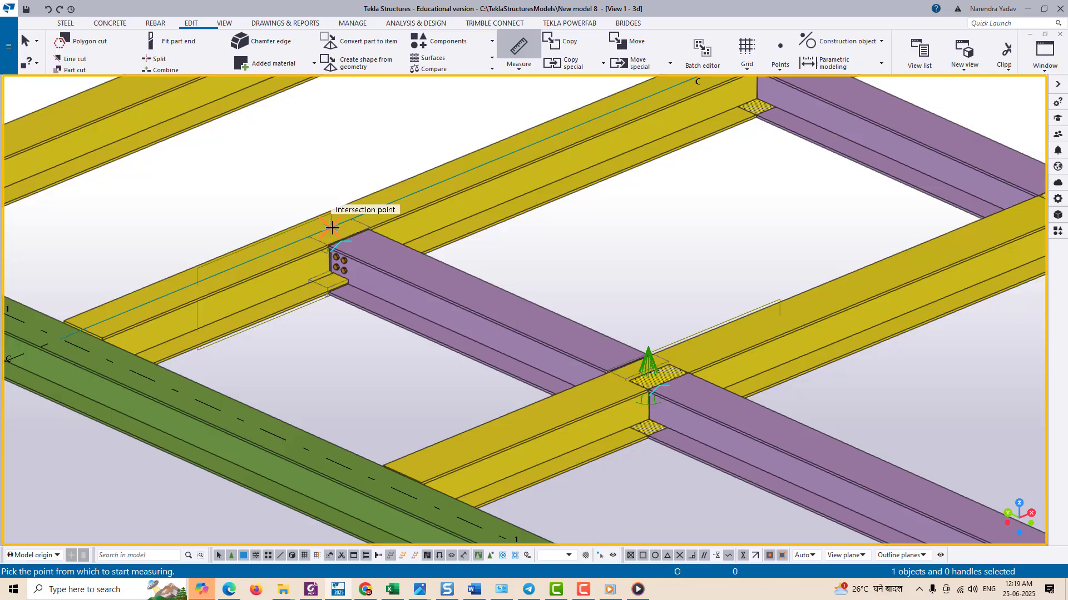
click(645, 373)
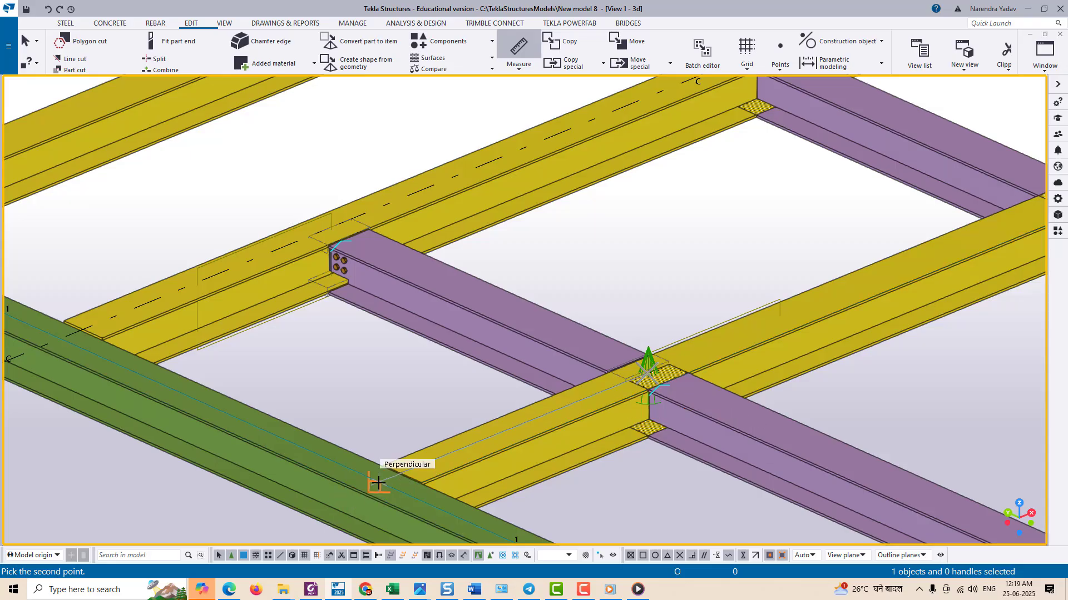
click(381, 418)
right_click(336, 352)
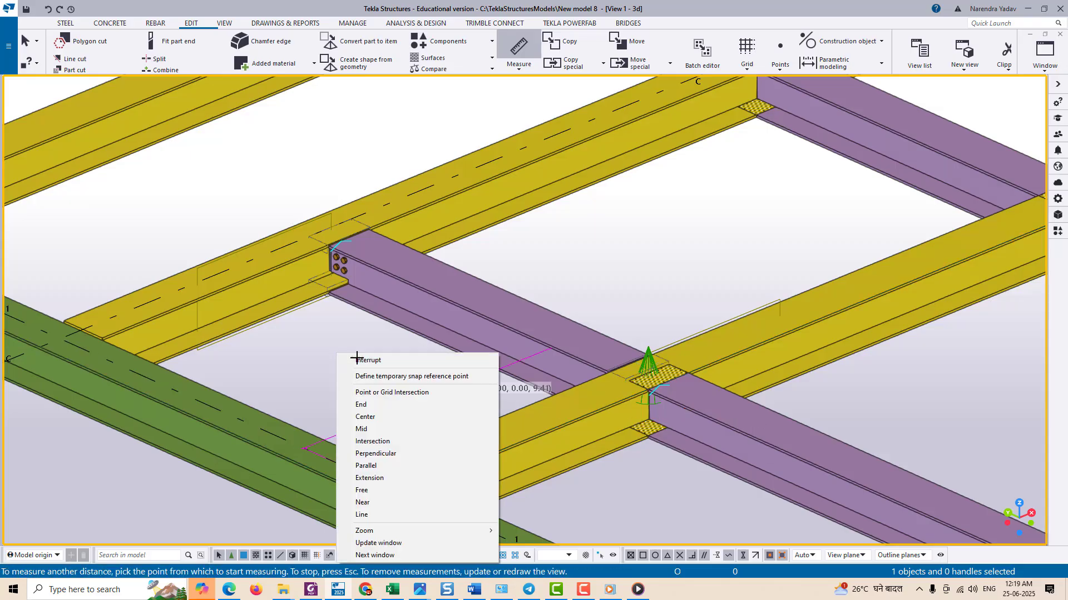
click(358, 359)
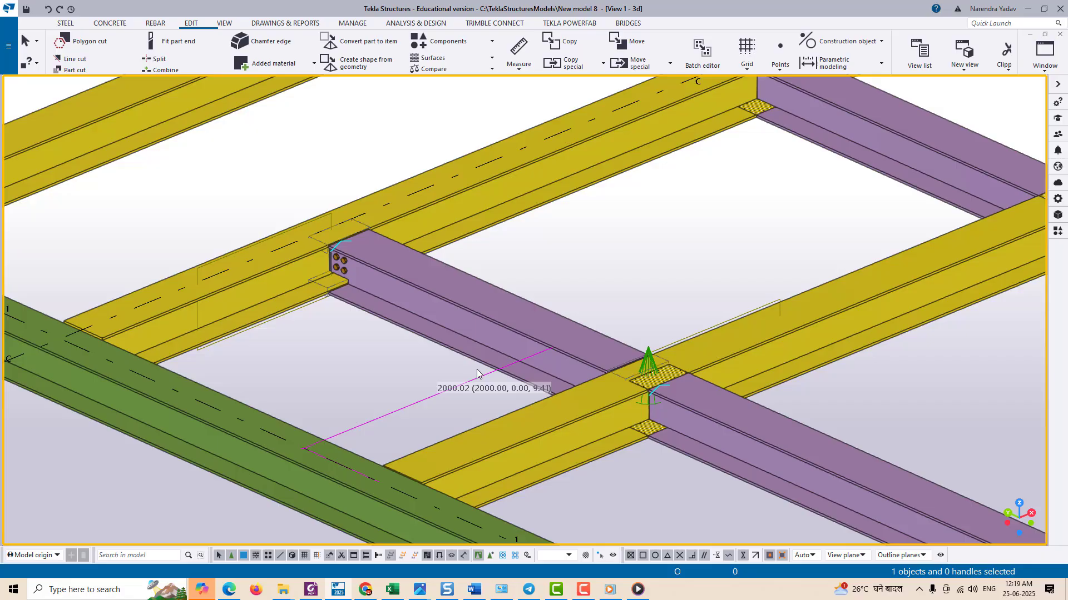
Step: Redraw the view to clear the temporary measurement beside the moved beam
scroll(476, 369, down, 6)
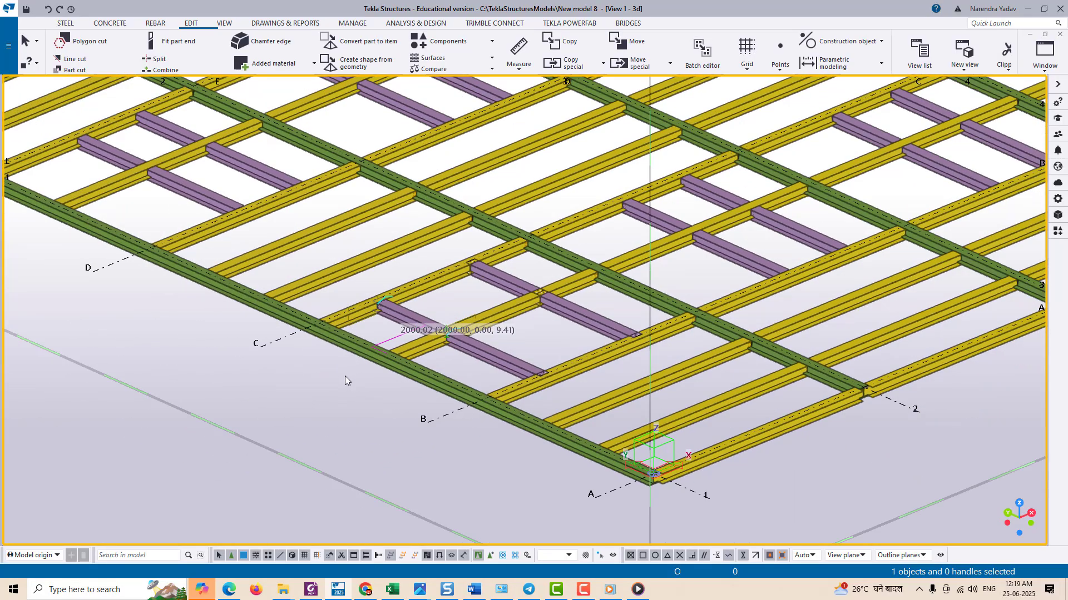
scroll(387, 308, up, 5)
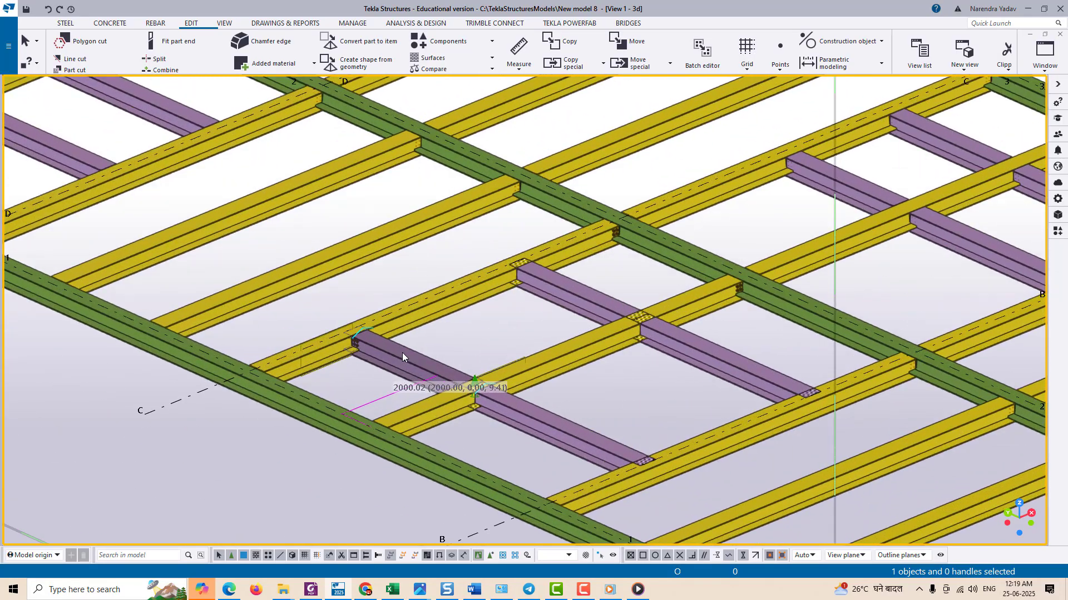
scroll(439, 342, down, 1)
right_click(401, 257)
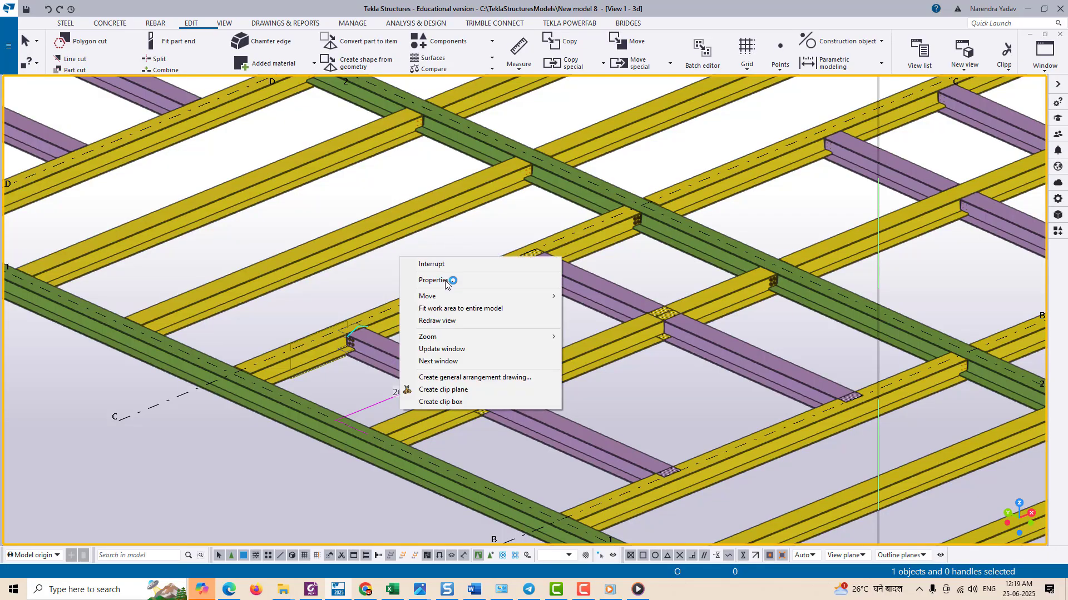
click(451, 323)
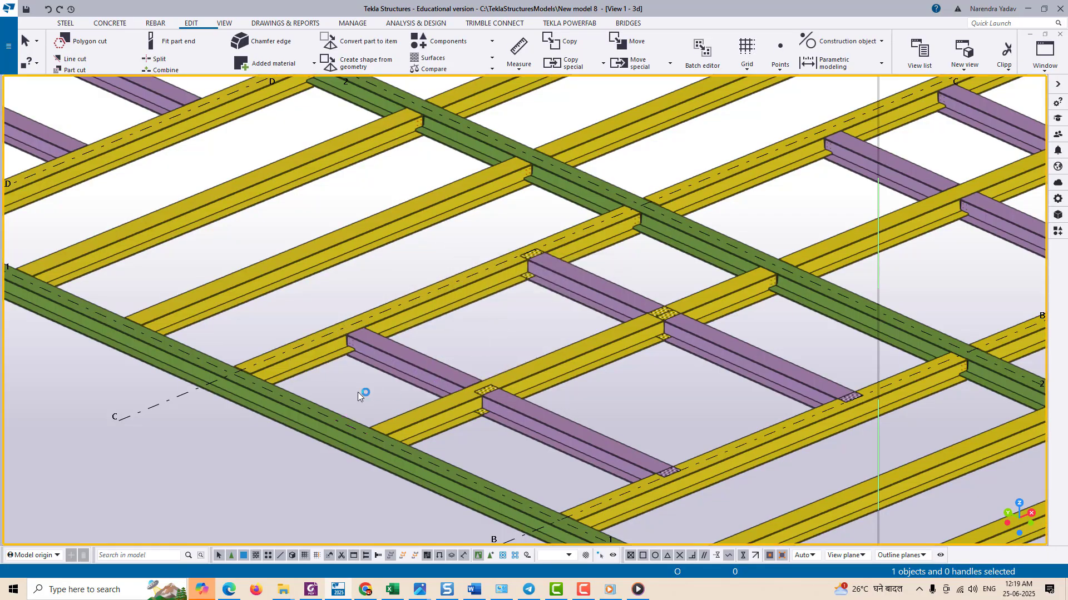
scroll(358, 392, down, 3)
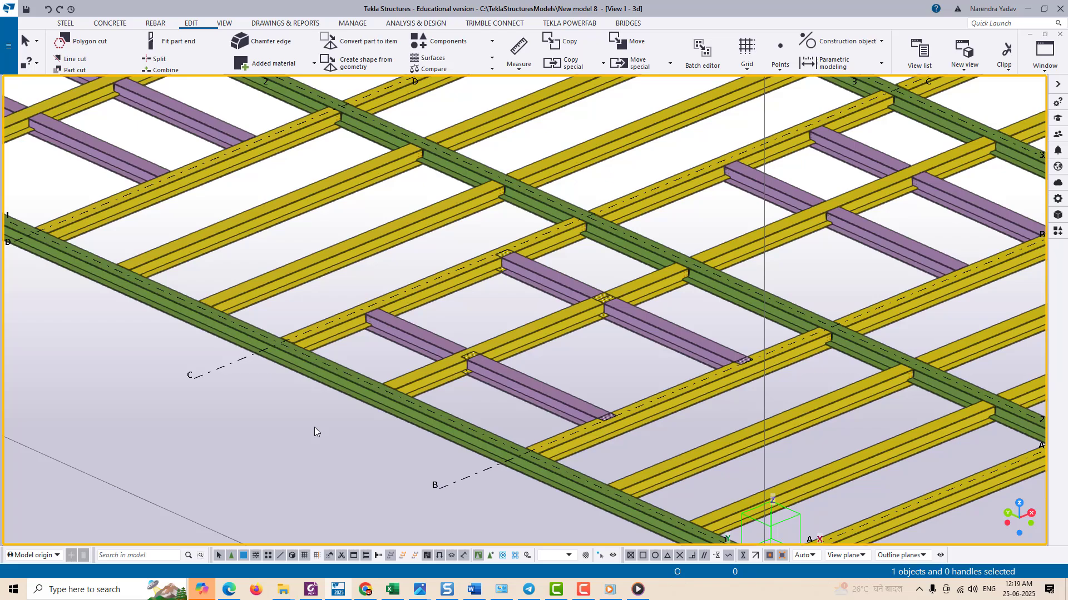
Step: Examine the moved purple beam's bolted shear plate connection to the grid C beam from above and below
middle_drag(315, 427, 276, 406)
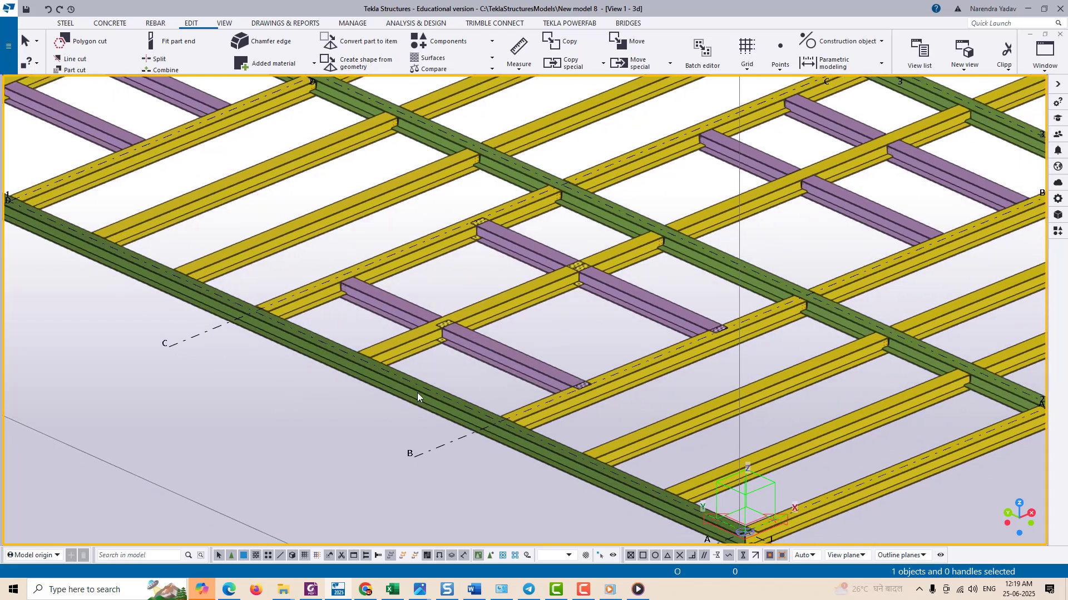
scroll(374, 338, up, 5)
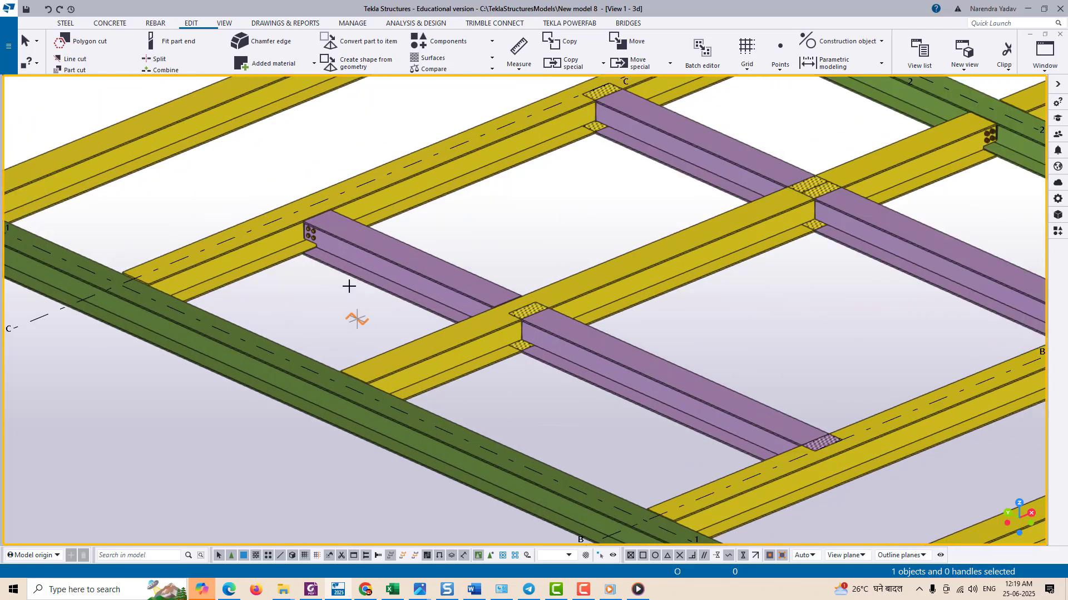
key(v)
click(327, 230)
ctrl+middle_drag(561, 347, 363, 301)
drag(363, 300, 451, 331)
middle_drag(747, 265, 543, 373)
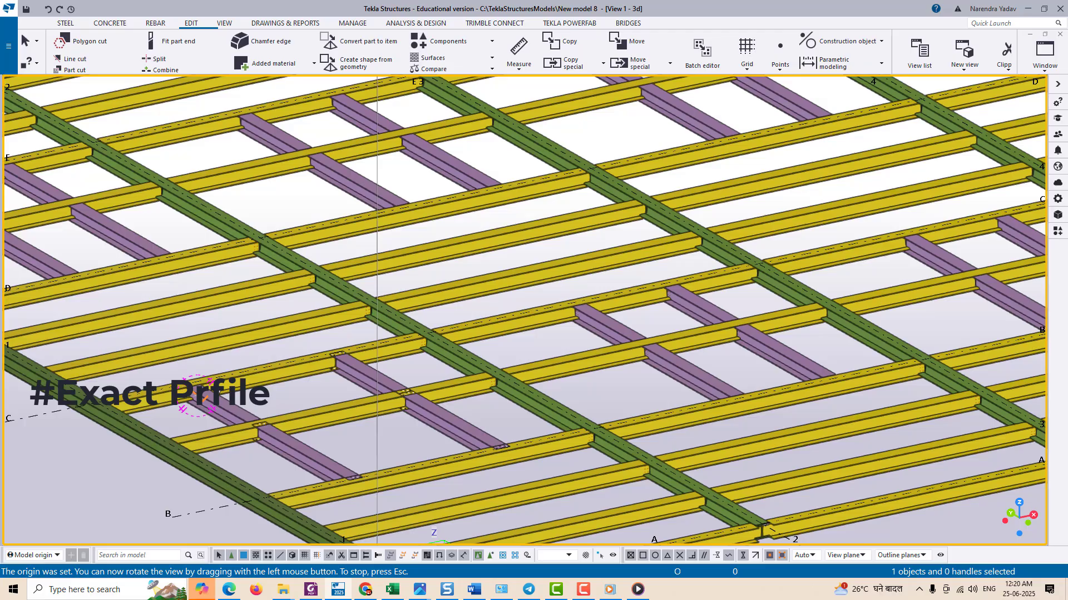
middle_drag(218, 392, 369, 286)
scroll(363, 296, up, 6)
drag(422, 334, 351, 289)
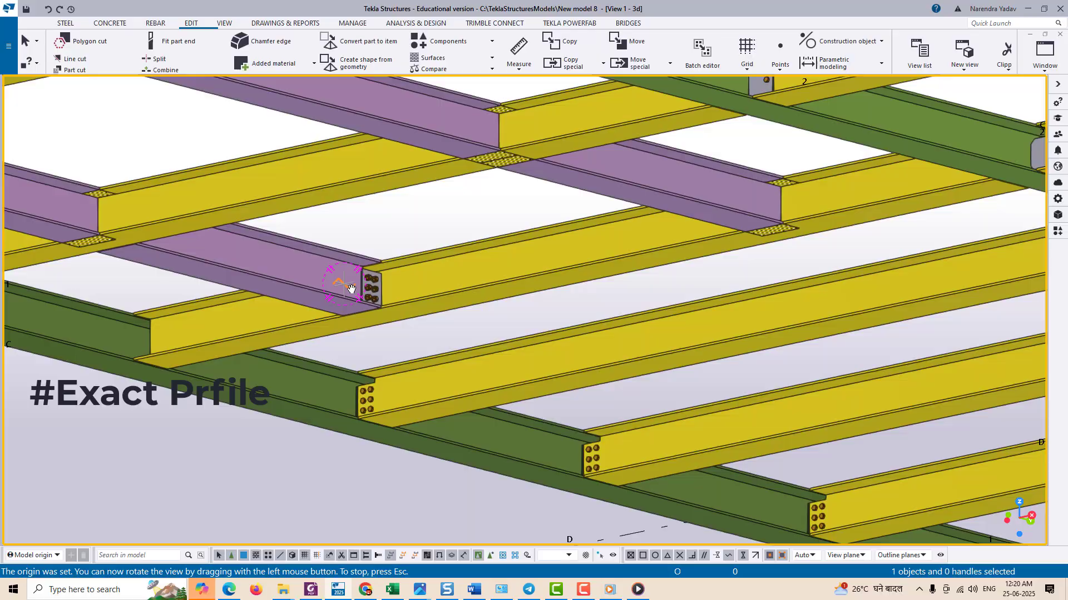
scroll(351, 289, up, 8)
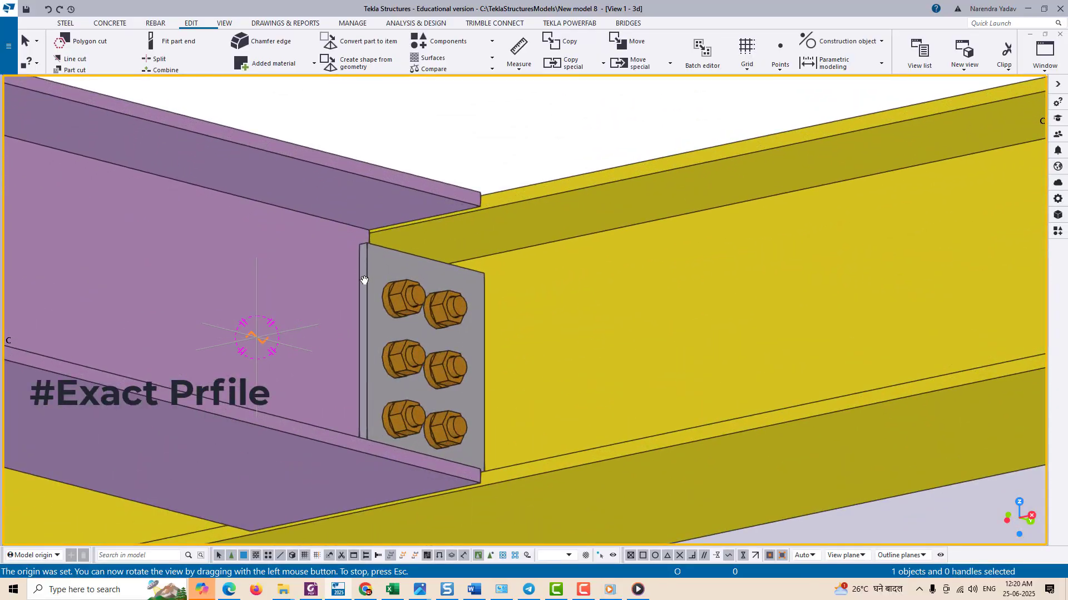
scroll(364, 281, down, 6)
drag(370, 273, 387, 333)
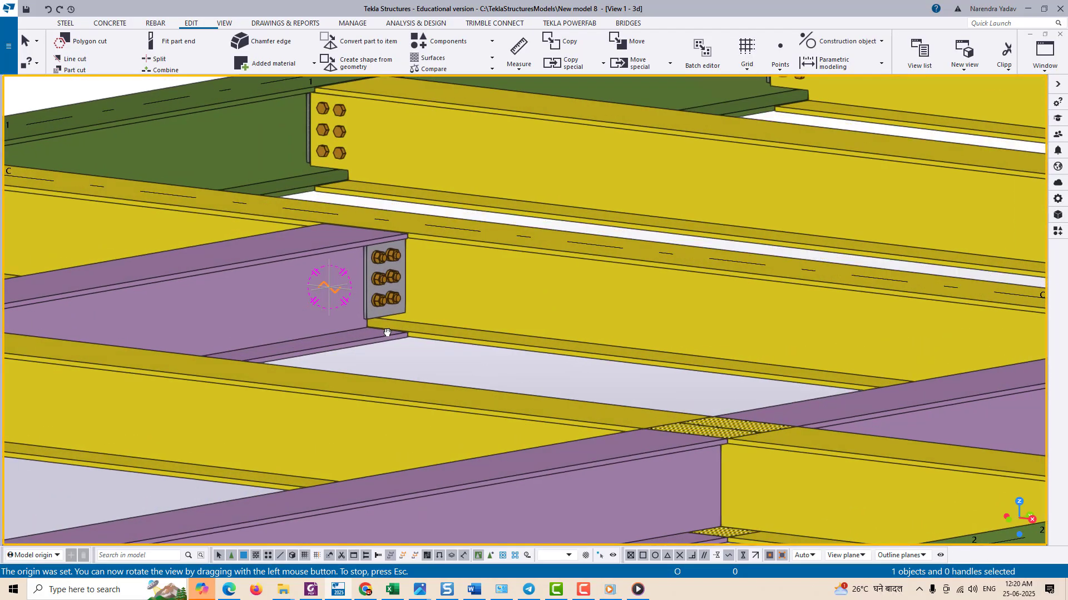
scroll(388, 332, up, 5)
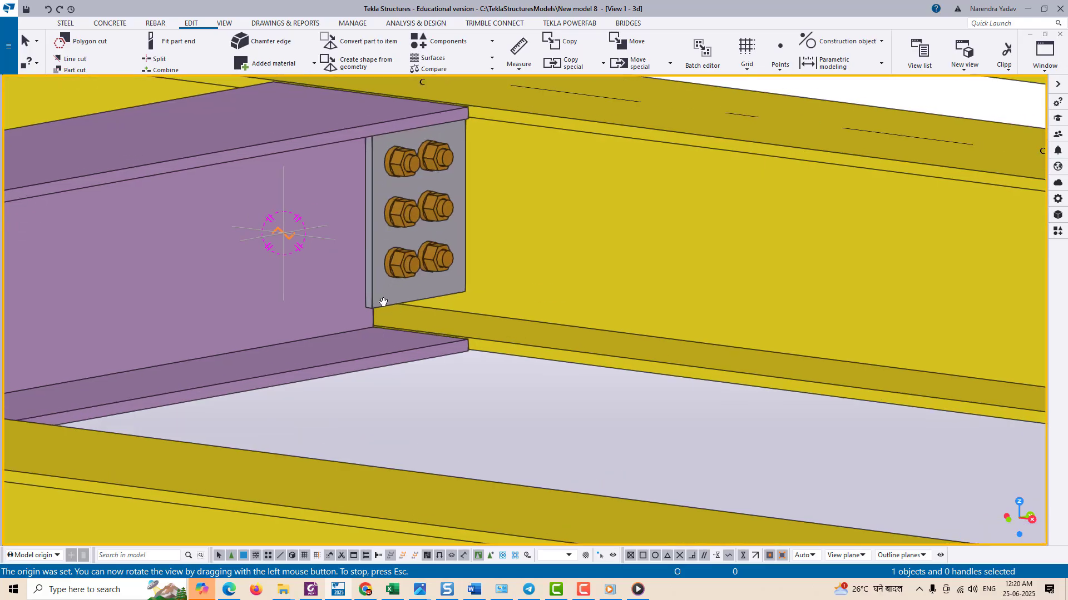
right_click(355, 234)
click(364, 242)
double_click(380, 283)
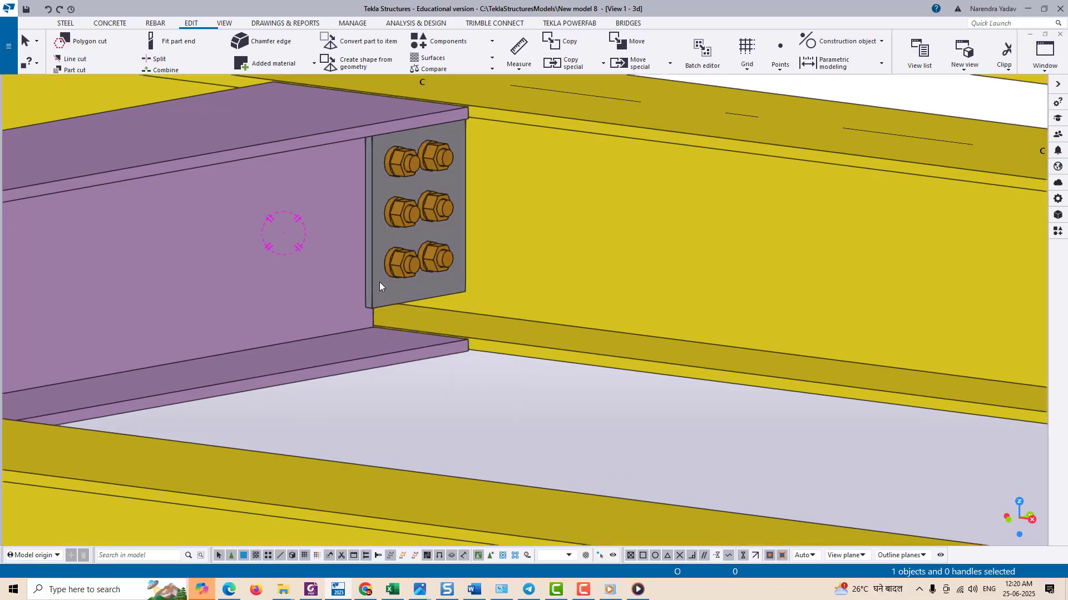
Step: Examine the yellow grid C beam and the neighbouring purple beams around the moved beam's end connection
click(328, 301)
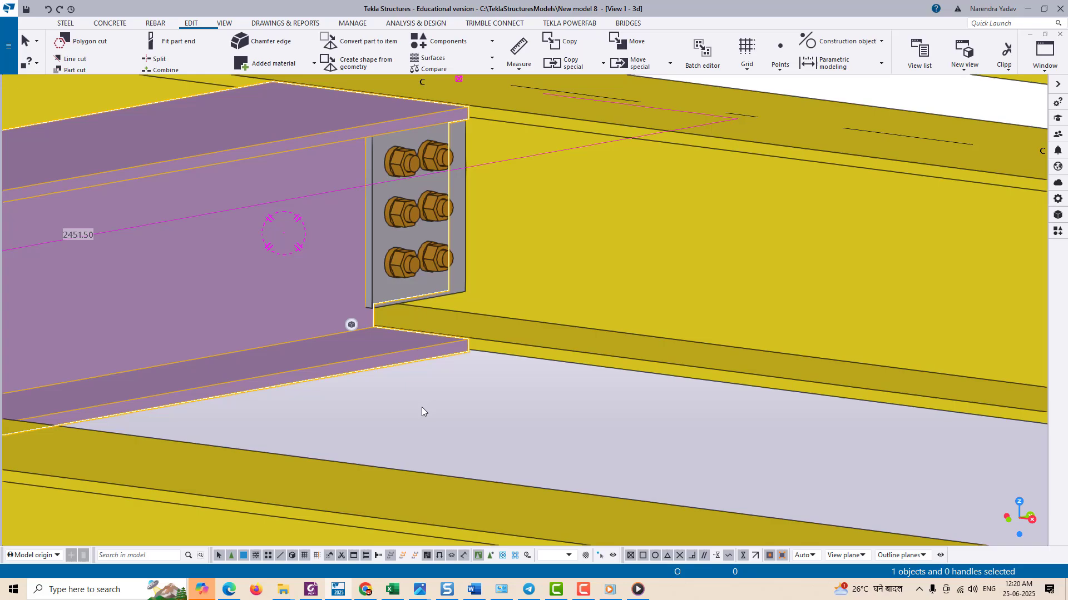
scroll(421, 407, down, 5)
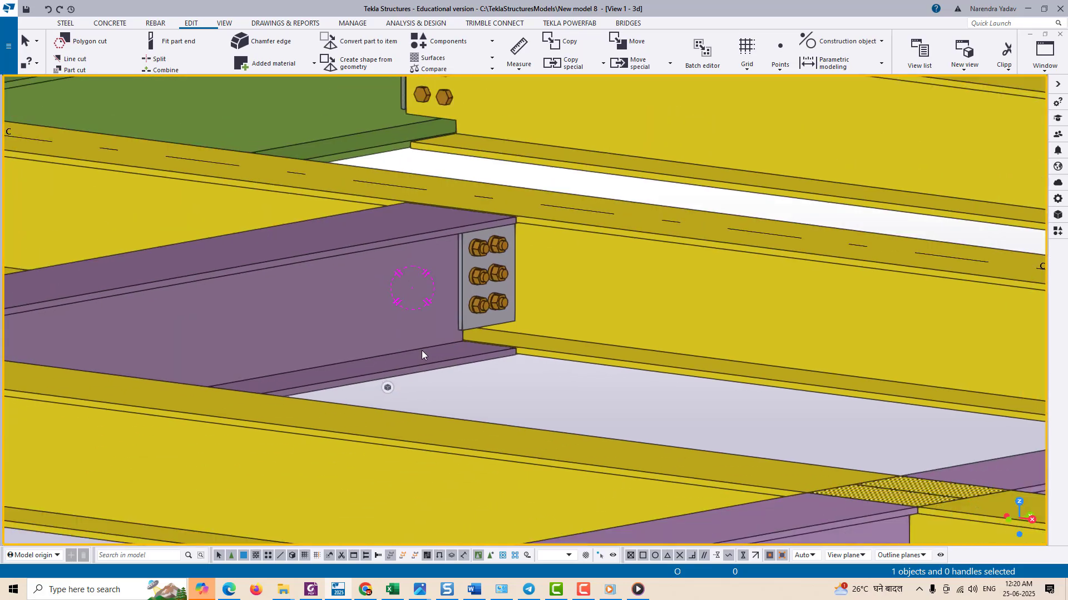
scroll(422, 350, down, 1)
ctrl+middle_drag(436, 363, 478, 368)
middle_drag(576, 365, 463, 332)
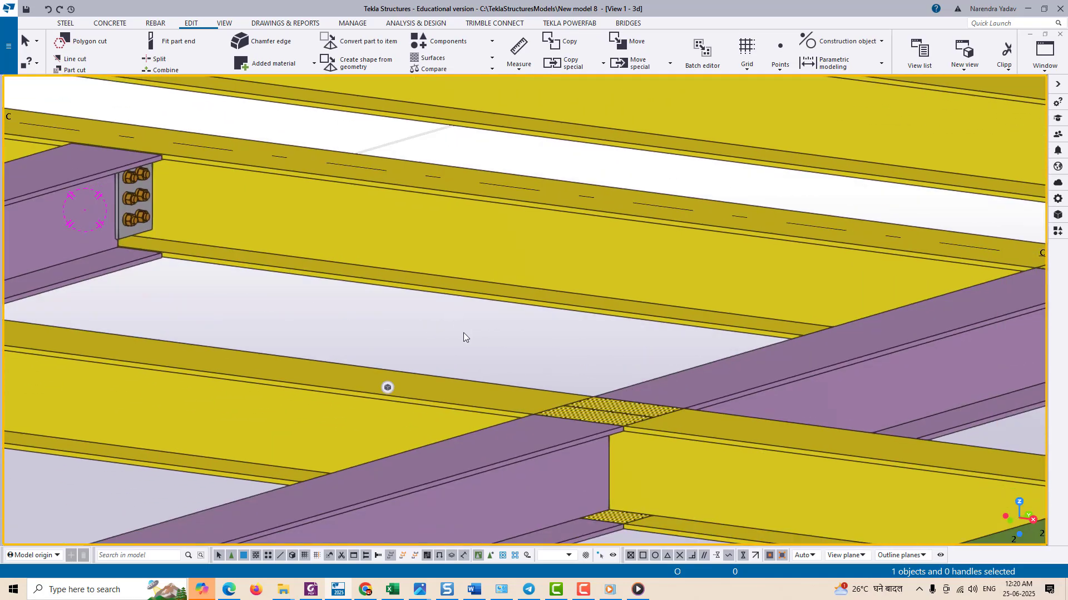
middle_drag(452, 277, 161, 223)
scroll(340, 369, down, 2)
middle_drag(629, 406, 1043, 482)
scroll(396, 304, up, 4)
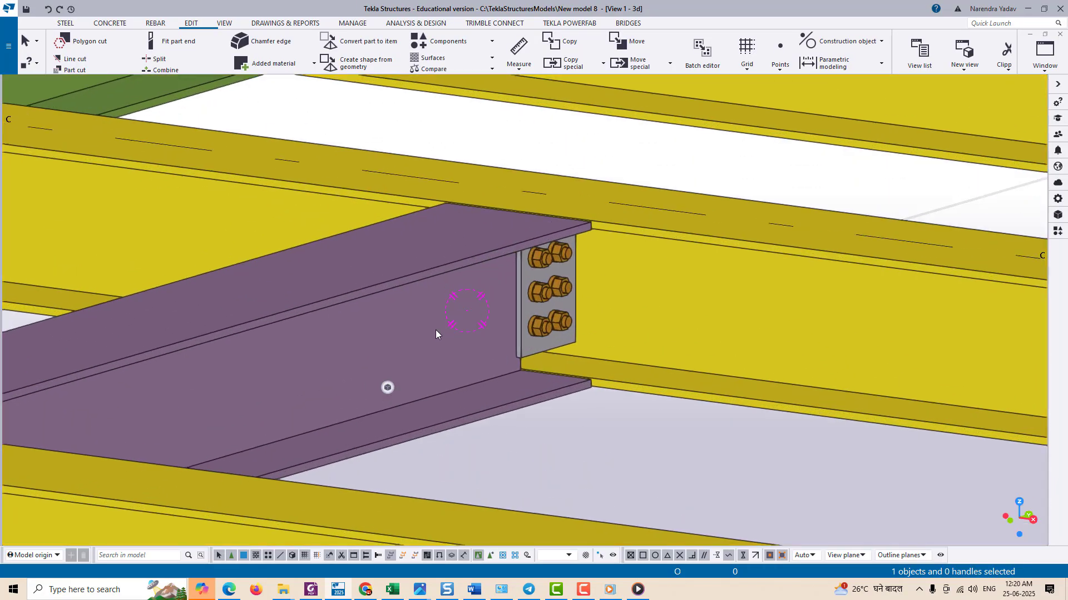
Step: Show the moved purple beam with exact lines
click(436, 329)
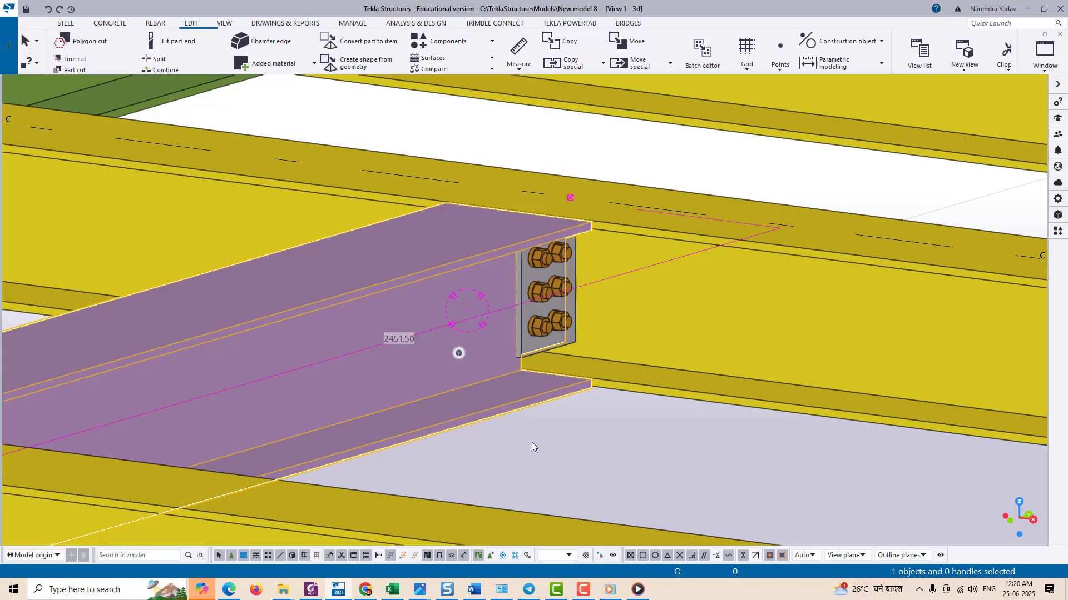
right_click(422, 365)
key(Escape)
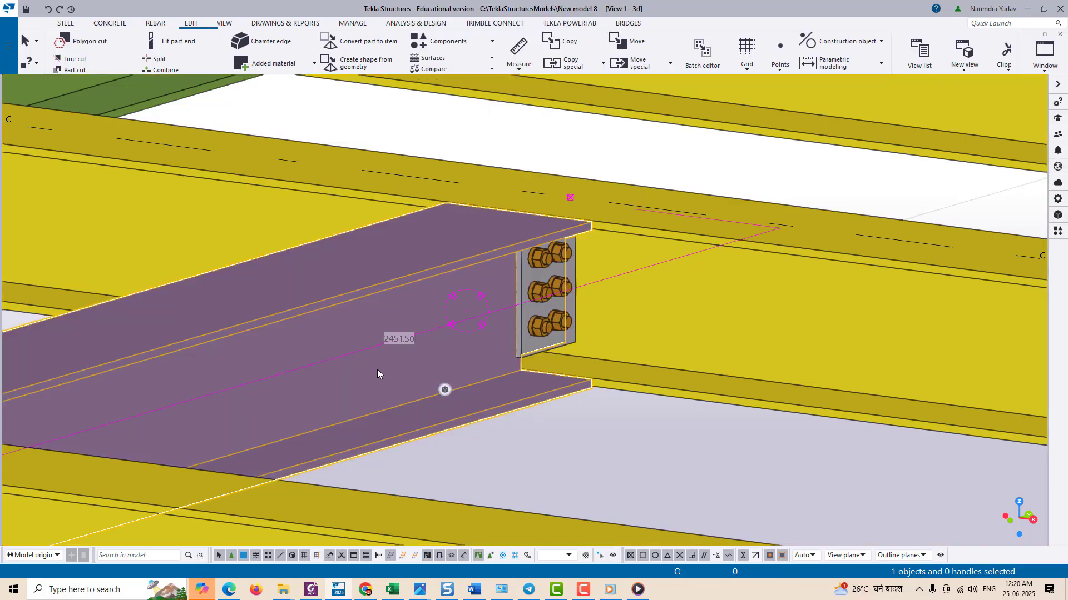
right_click(377, 369)
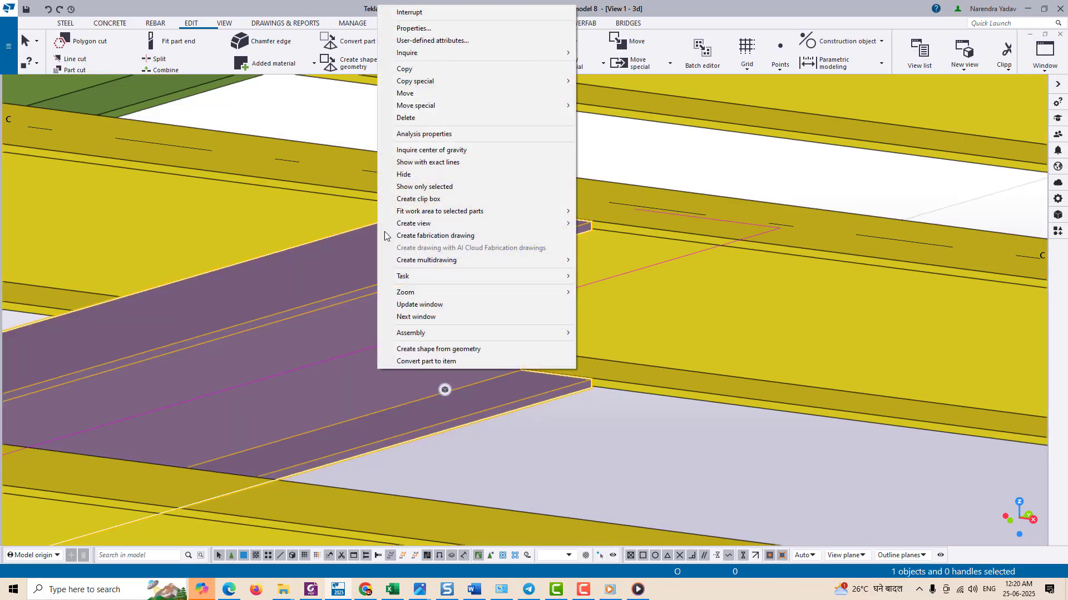
click(443, 162)
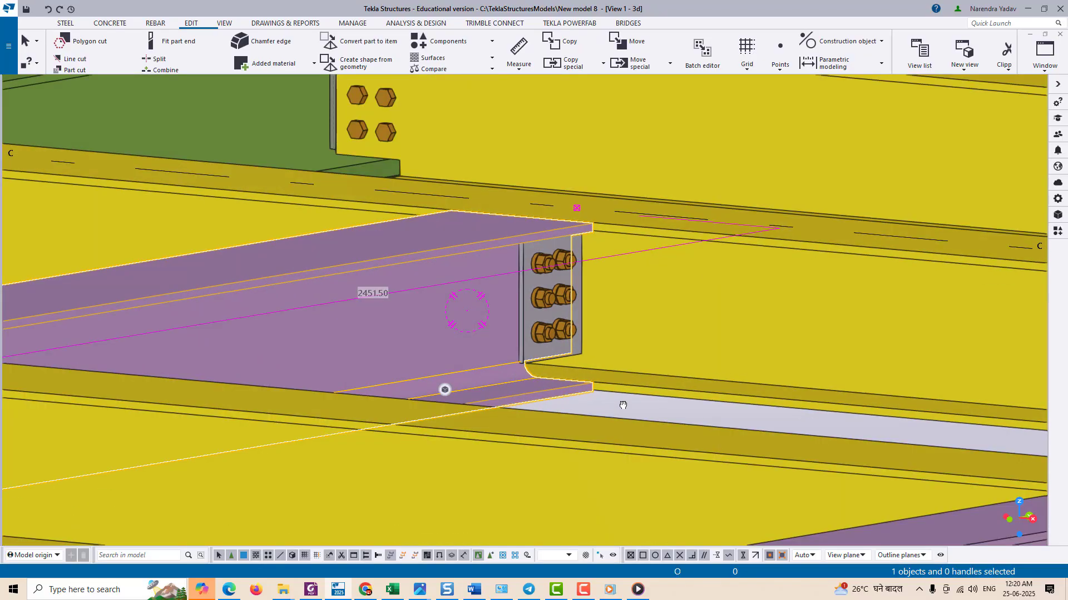
Step: Examine how the purple beam's rounded root fillets meet the upper and lower edges of the shear plate
ctrl+middle_drag(622, 405, 622, 364)
scroll(606, 221, up, 1)
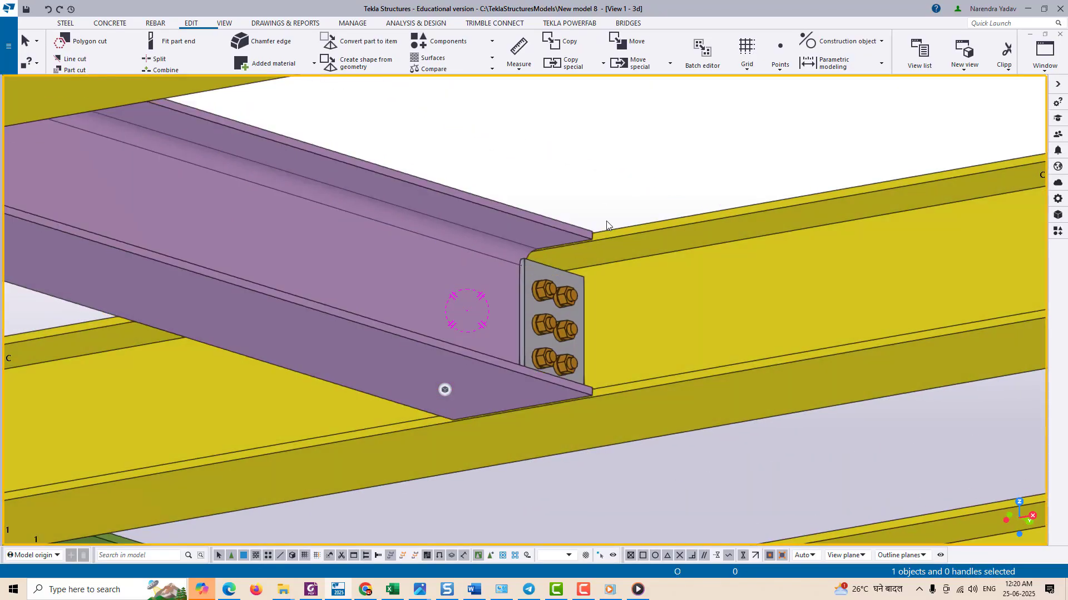
scroll(532, 281, up, 3)
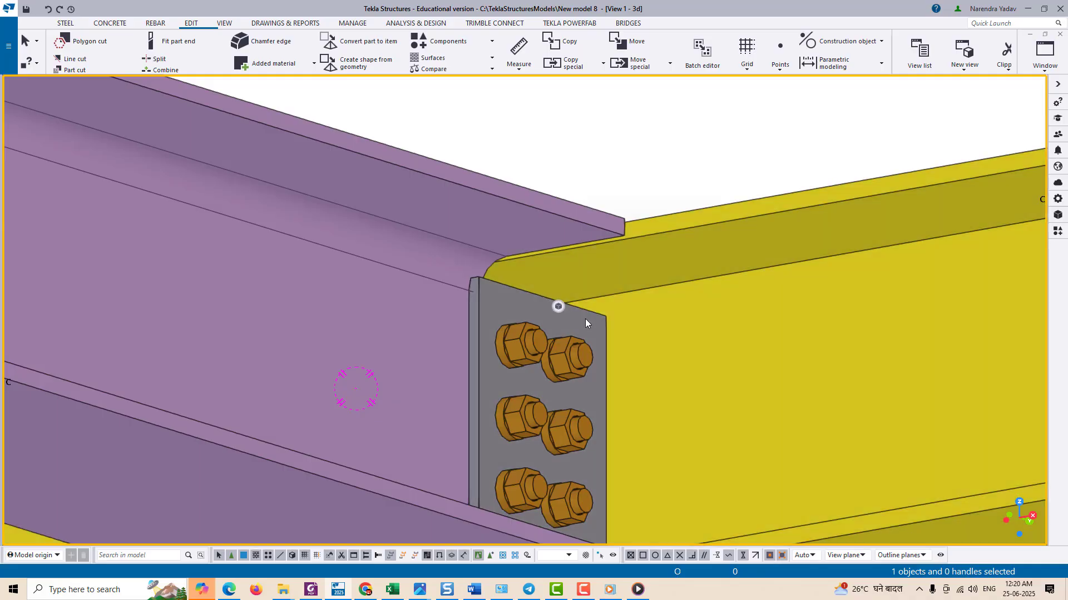
click(572, 322)
scroll(476, 303, down, 8)
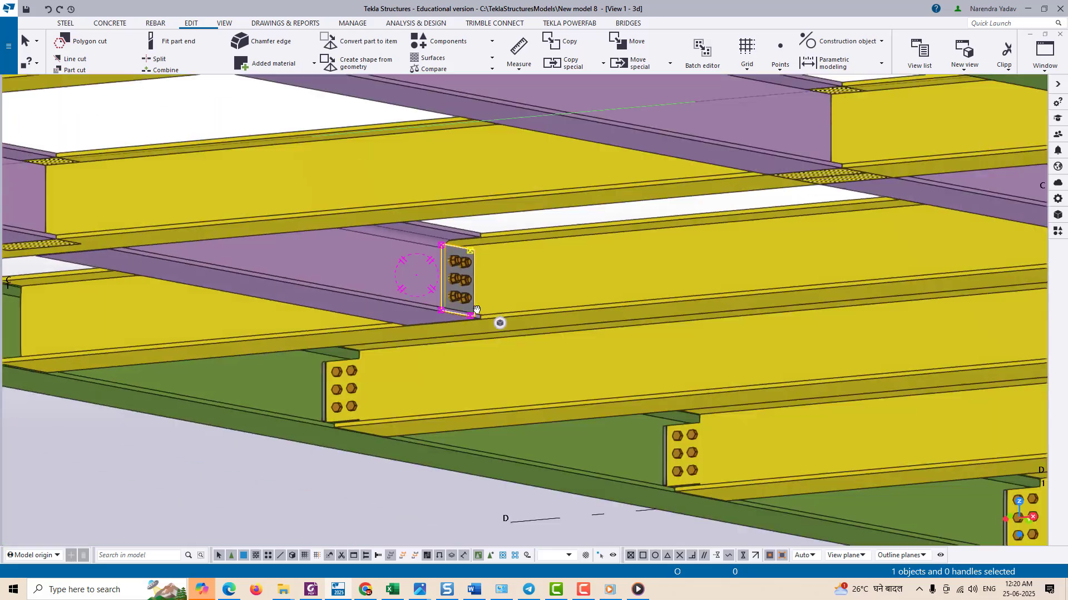
ctrl+middle_drag(477, 309, 450, 332)
scroll(452, 271, up, 2)
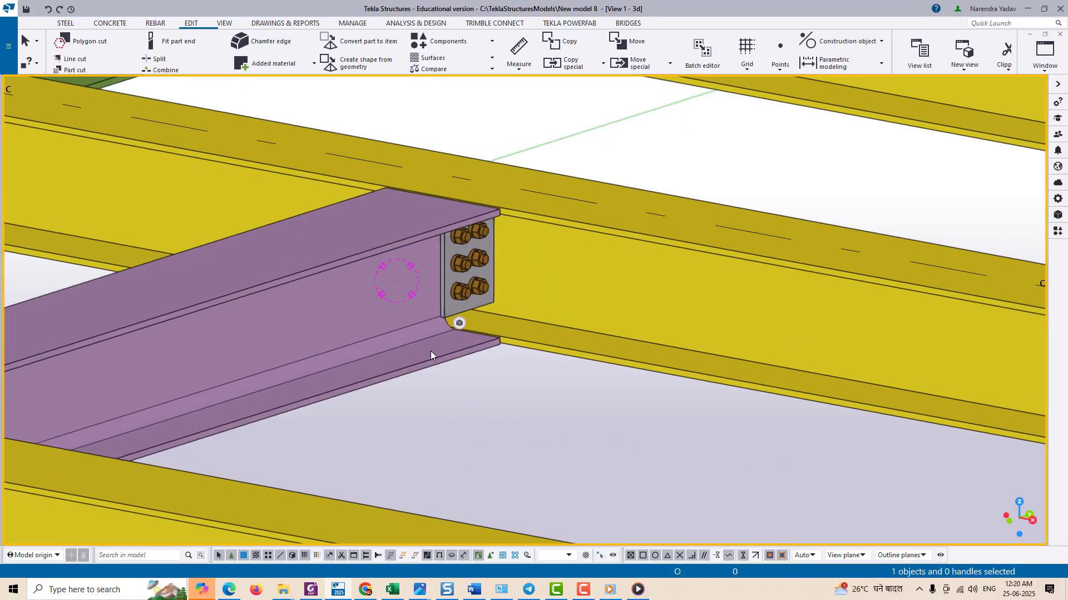
scroll(442, 328, up, 5)
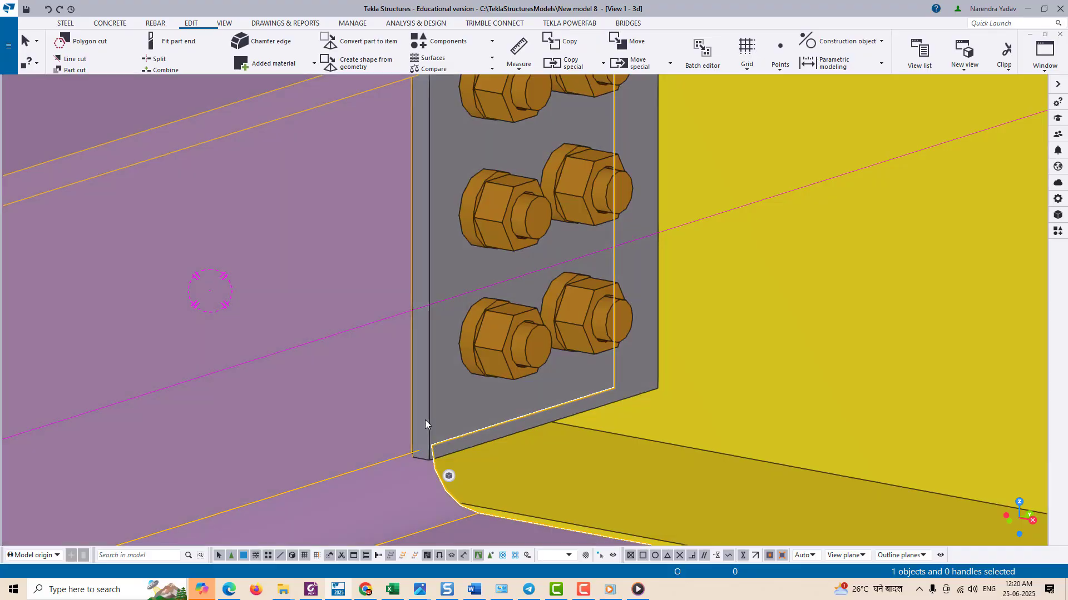
ctrl+click(425, 419)
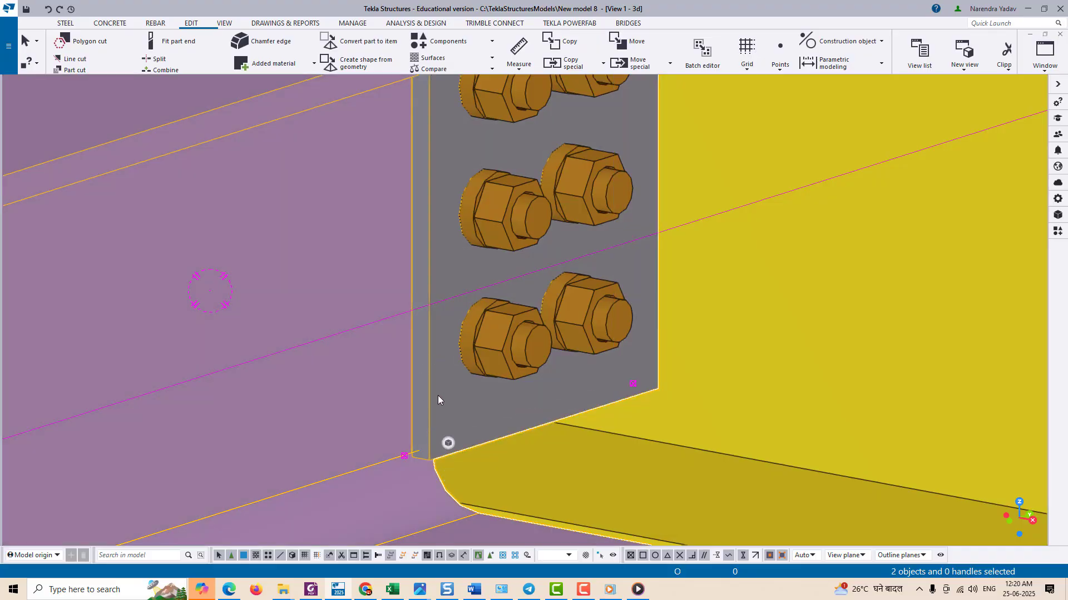
scroll(403, 359, down, 4)
click(545, 509)
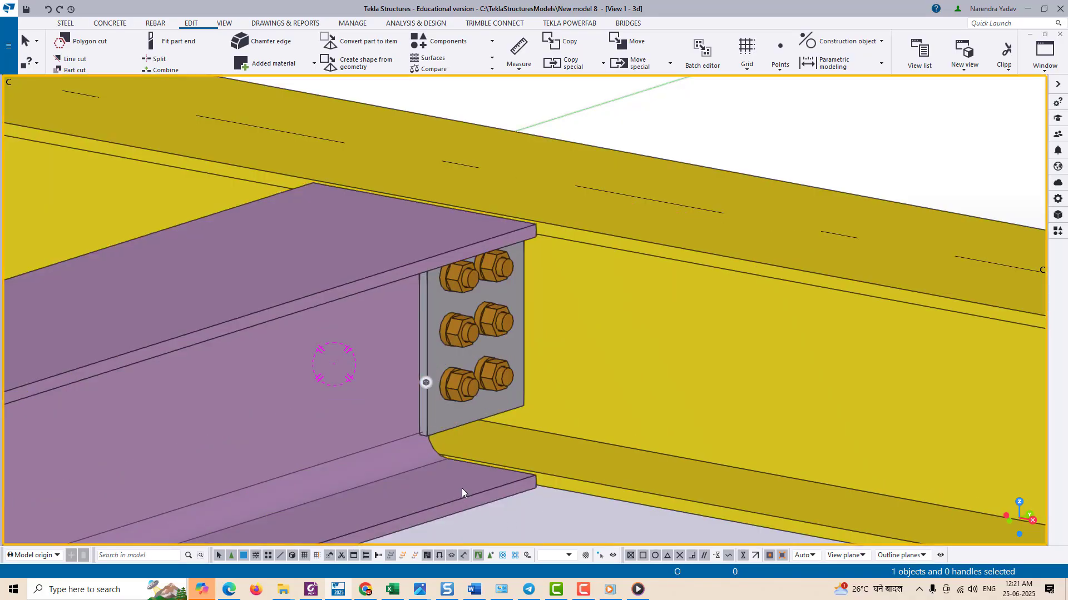
ctrl+middle_drag(465, 444, 422, 355)
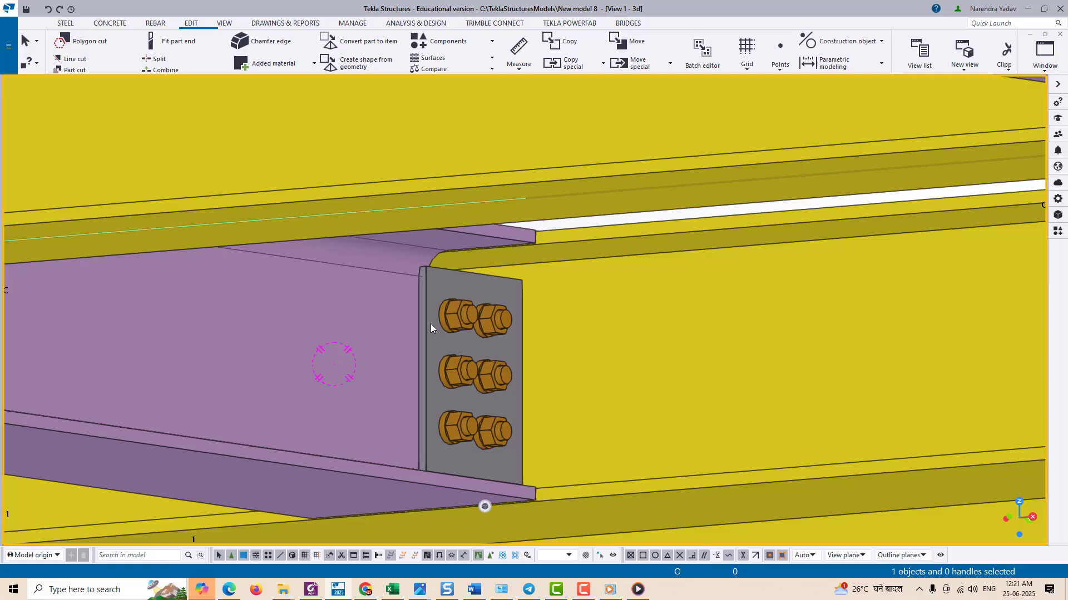
Step: Move the shear plate's two upper corner handles down along its vertical edge, away from the beam's upper root fillet
click(431, 323)
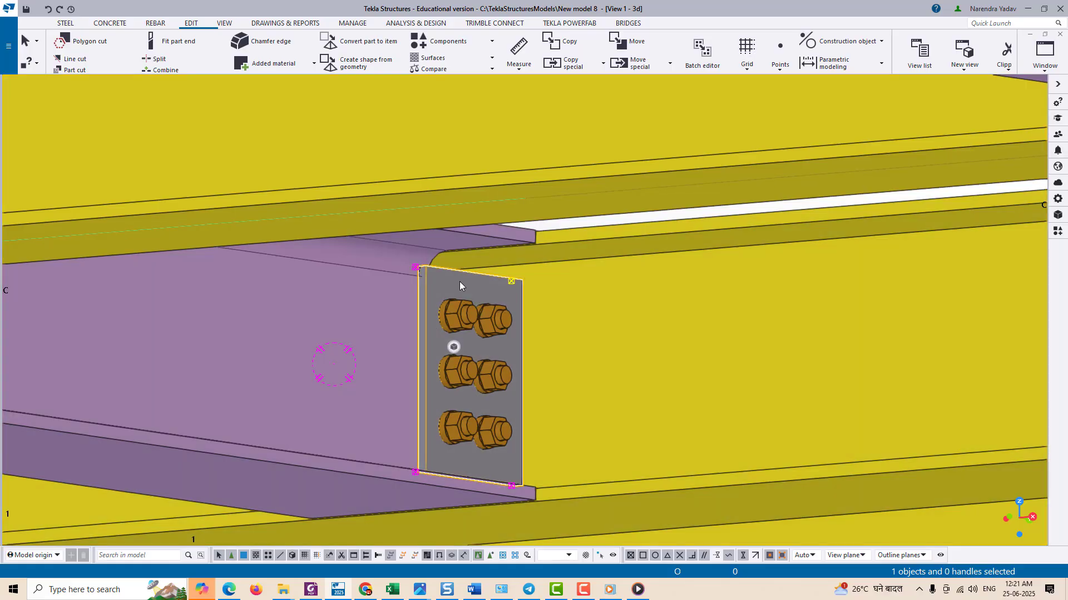
scroll(451, 281, up, 3)
ctrl+middle_drag(439, 279, 373, 256)
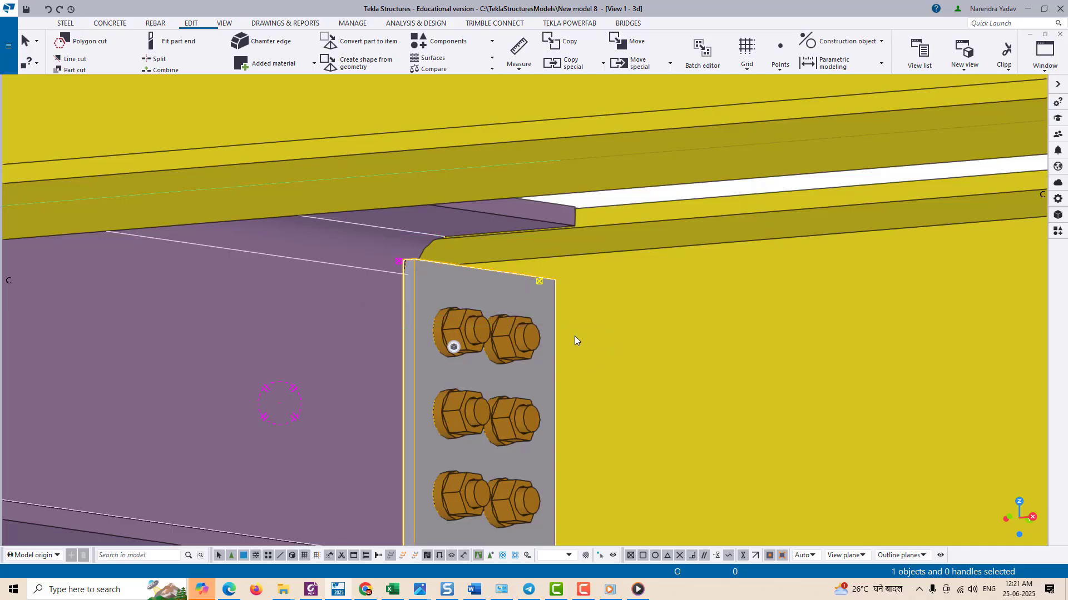
click(539, 280)
right_click(595, 199)
click(640, 246)
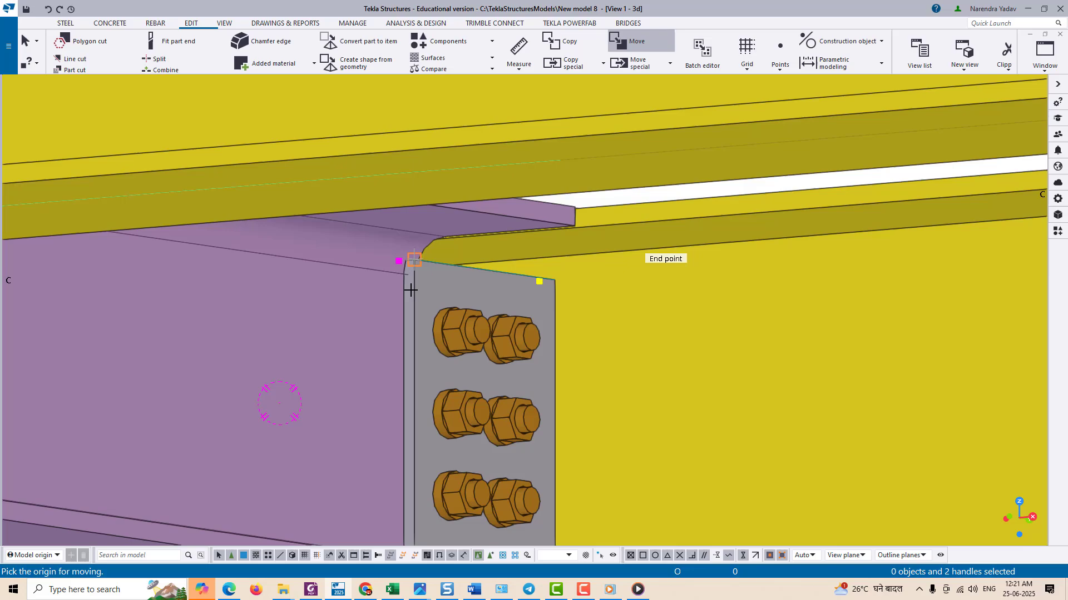
click(414, 261)
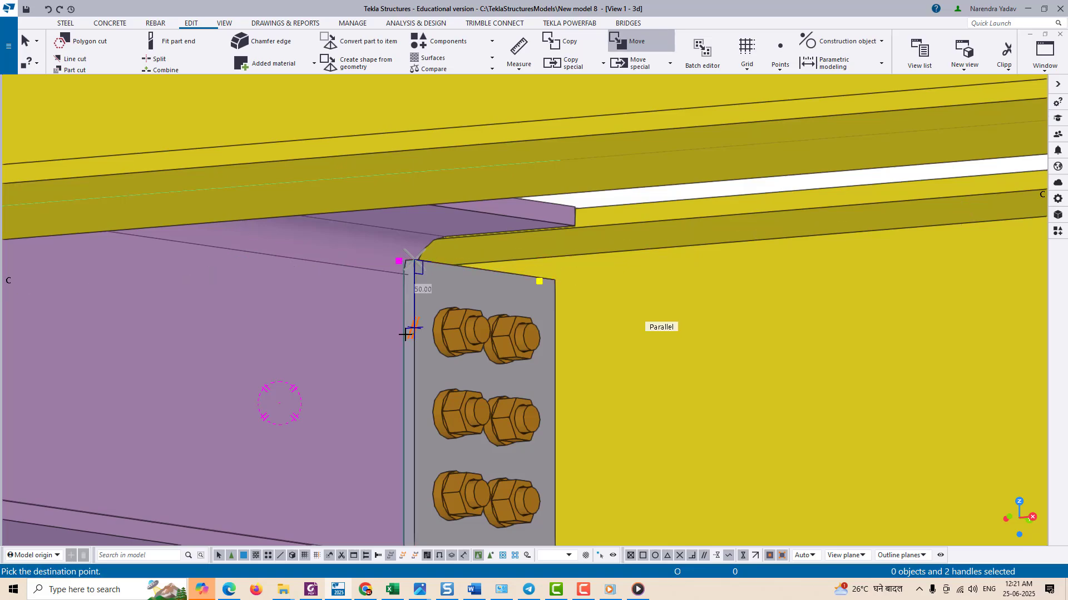
text(50)
key(Return)
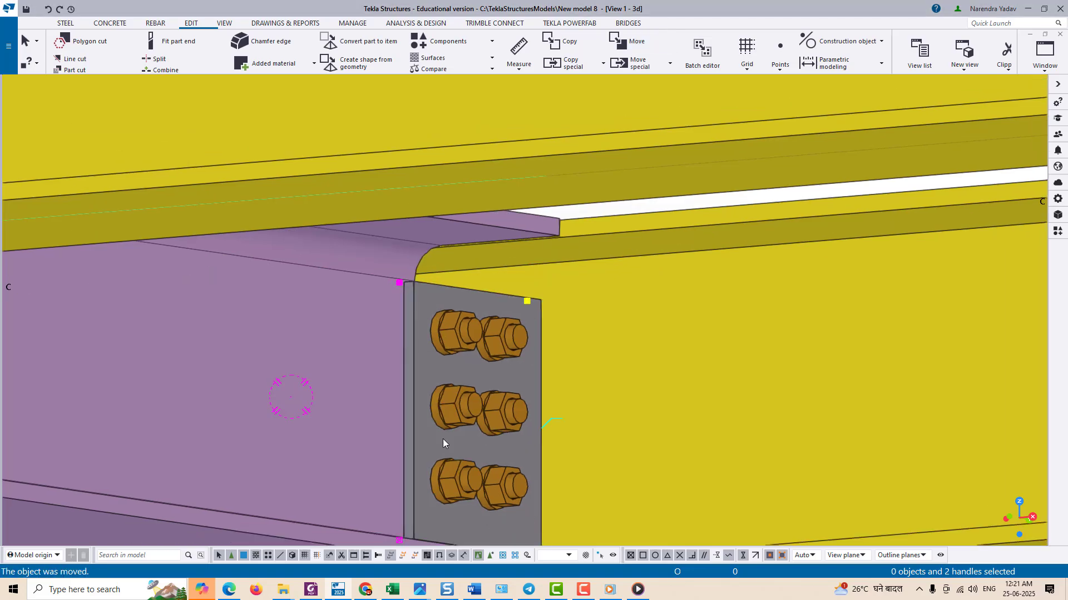
Step: Move the shear plate's two lower corner handles up along its vertical edge by a numeric distance of 12
scroll(442, 438, down, 4)
middle_drag(442, 438, 434, 262)
drag(389, 295, 557, 382)
right_click(578, 102)
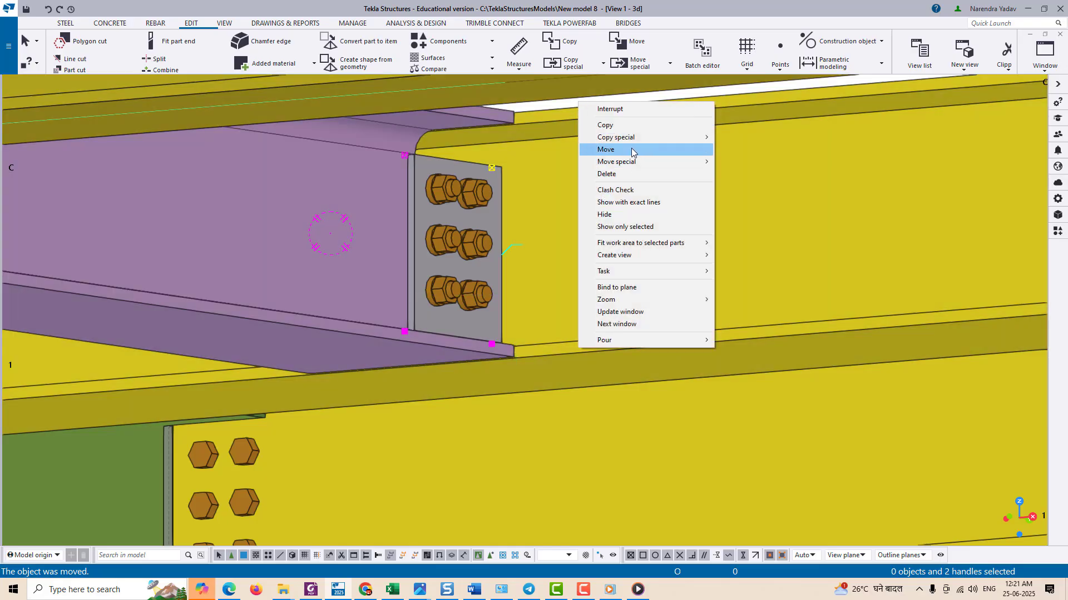
click(606, 149)
scroll(390, 347, up, 4)
key(ctrl+m)
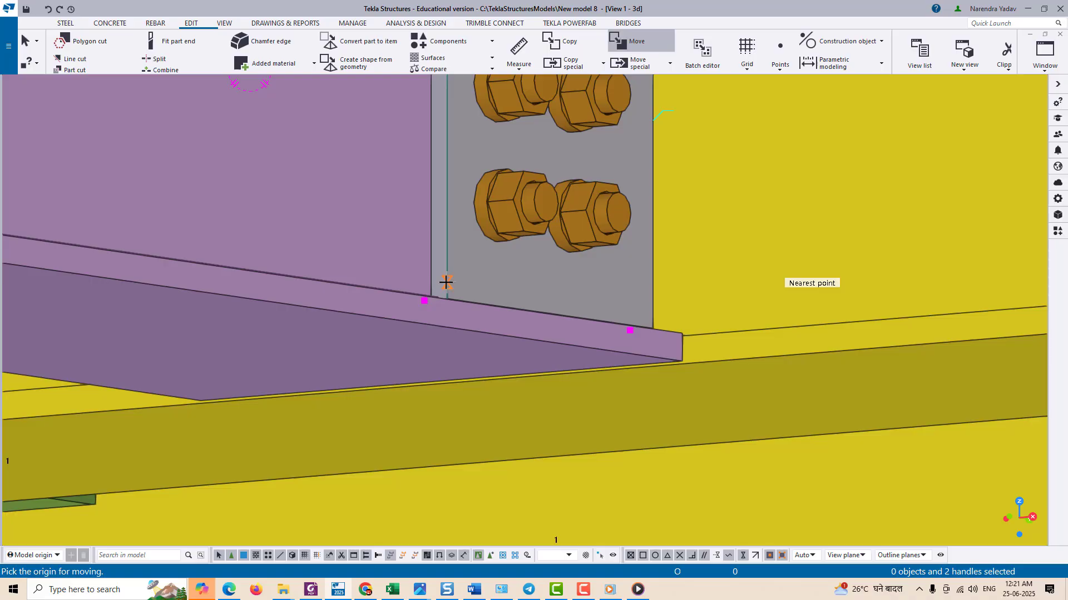
click(447, 268)
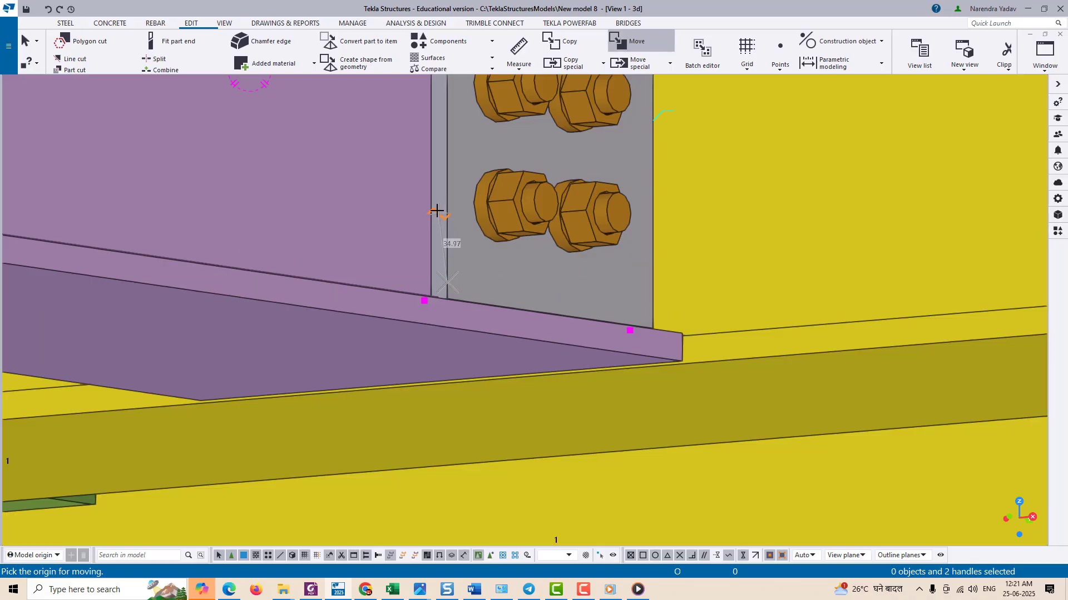
text(12)
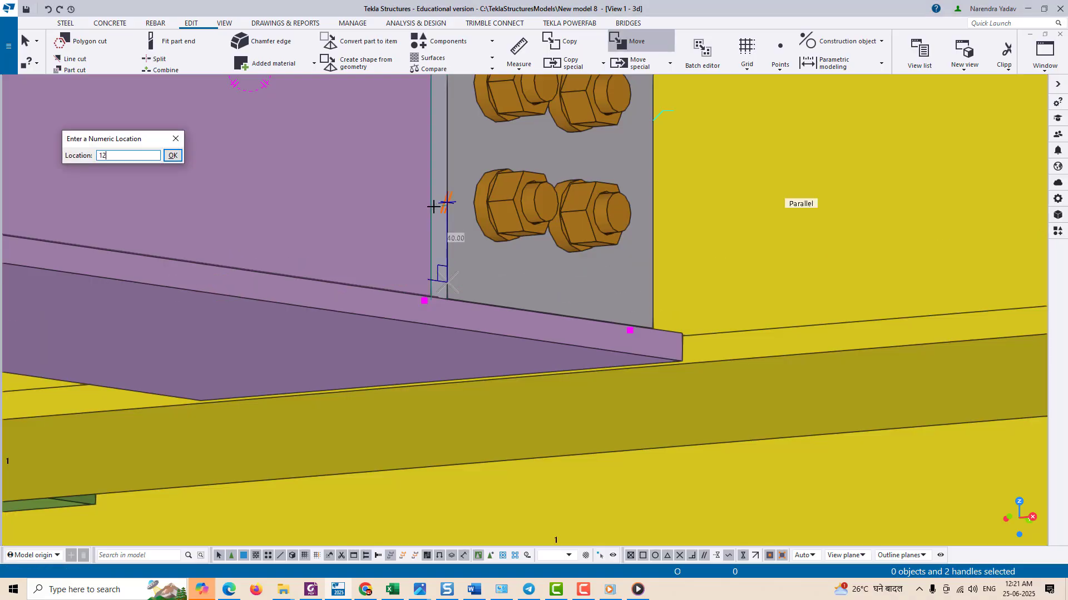
key(Return)
Step: Check the shortened shear plate against the beam's root fillets and select the moved purple beam
scroll(421, 333, down, 4)
ctrl+middle_drag(419, 332, 506, 437)
click(497, 137)
scroll(433, 209, up, 3)
scroll(506, 390, down, 10)
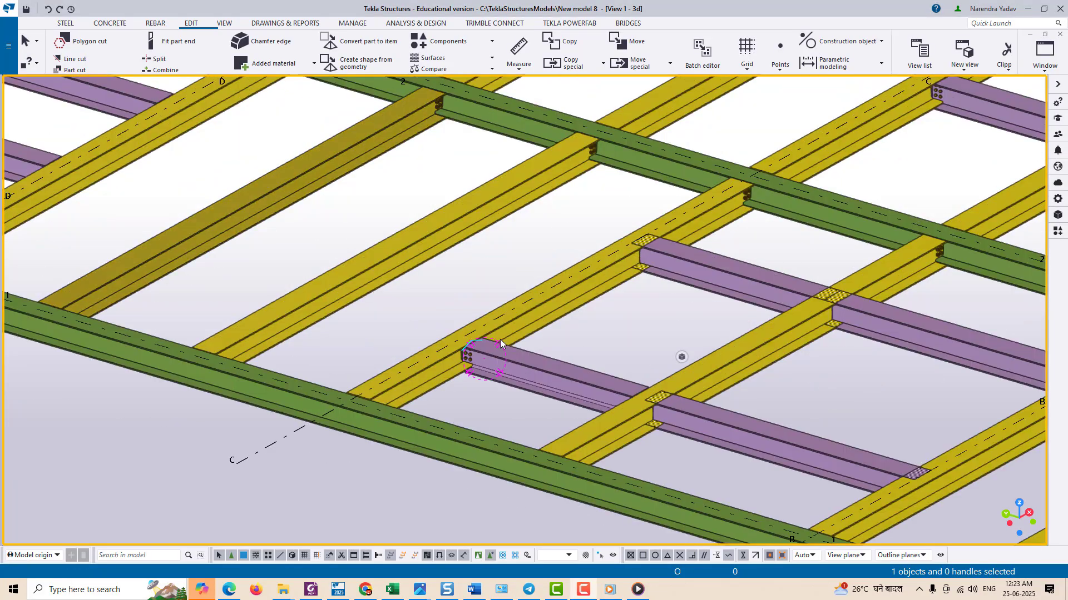
click(529, 365)
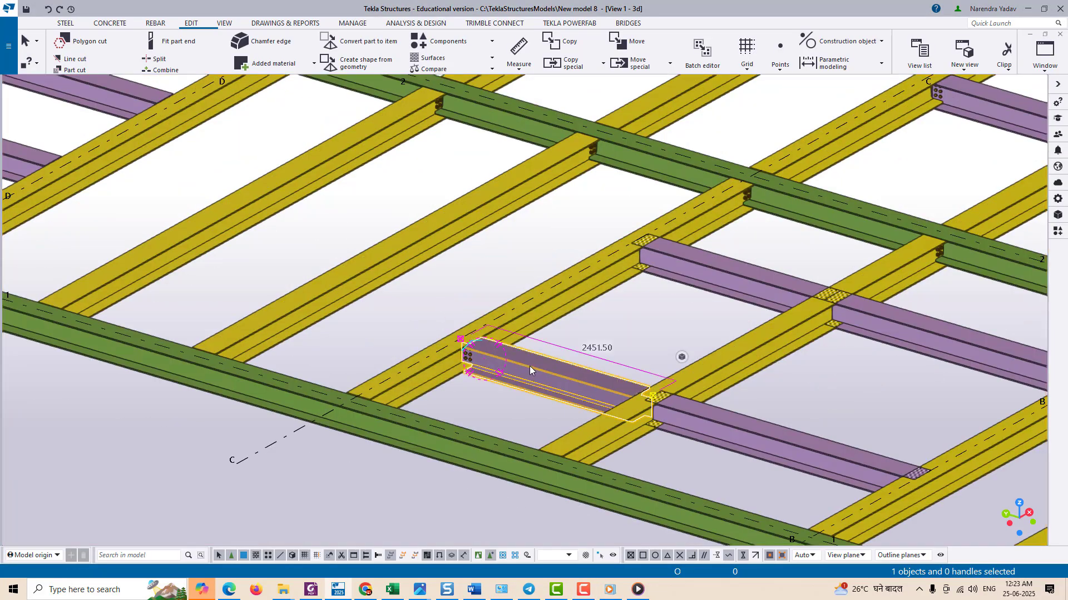
right_click(529, 366)
mouse_move(669, 78)
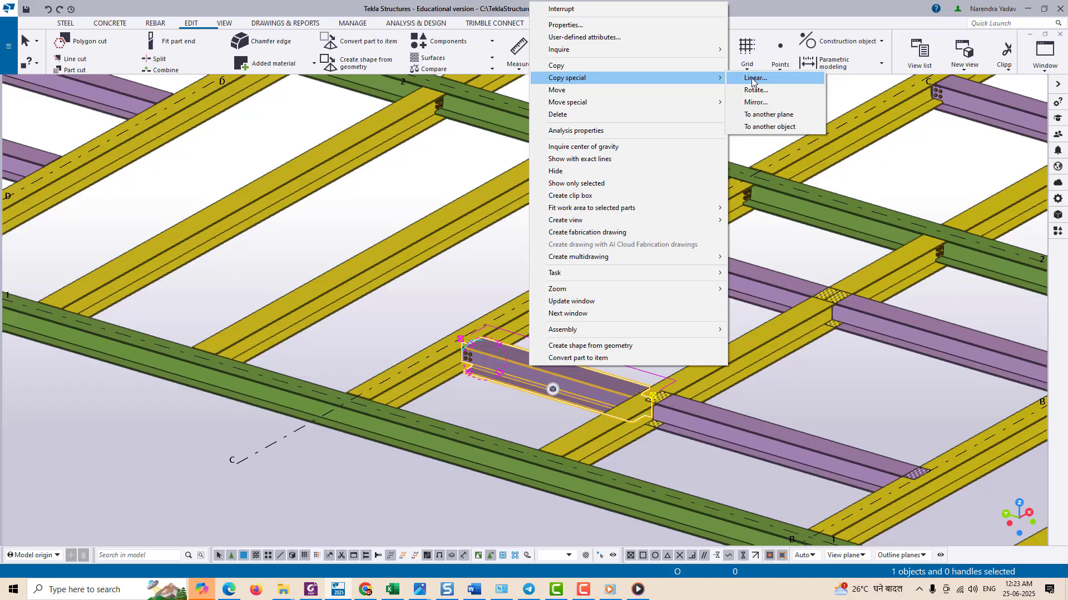
click(770, 127)
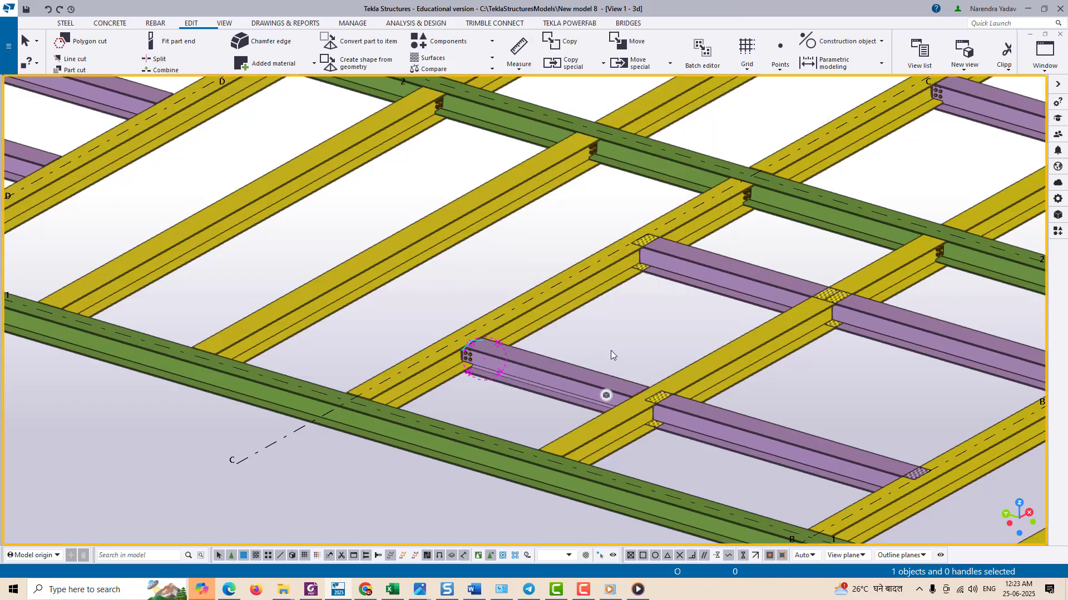
middle_drag(611, 355, 468, 277)
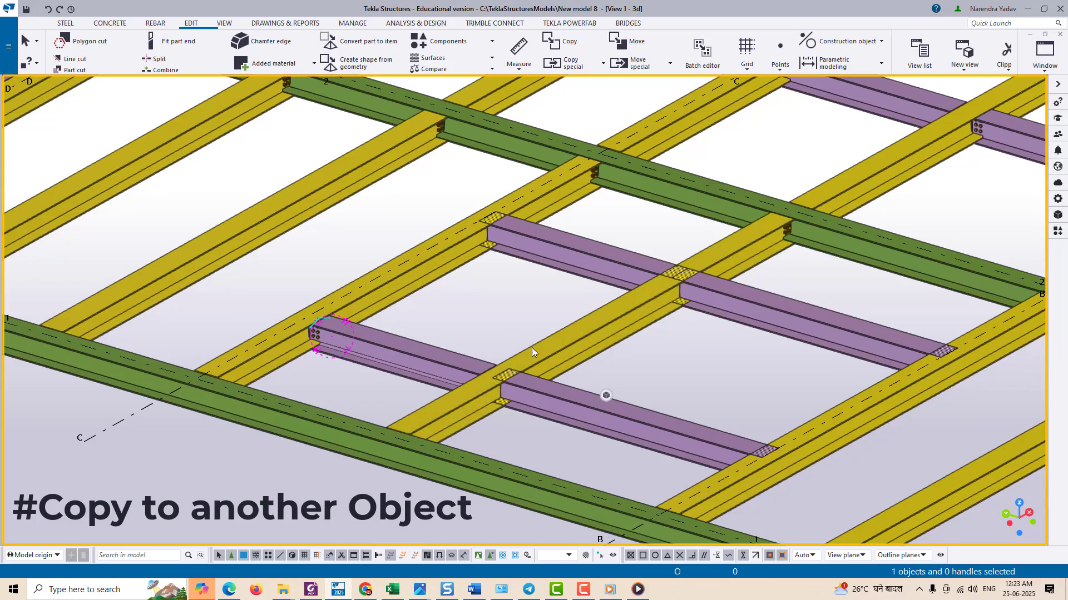
scroll(299, 359, up, 5)
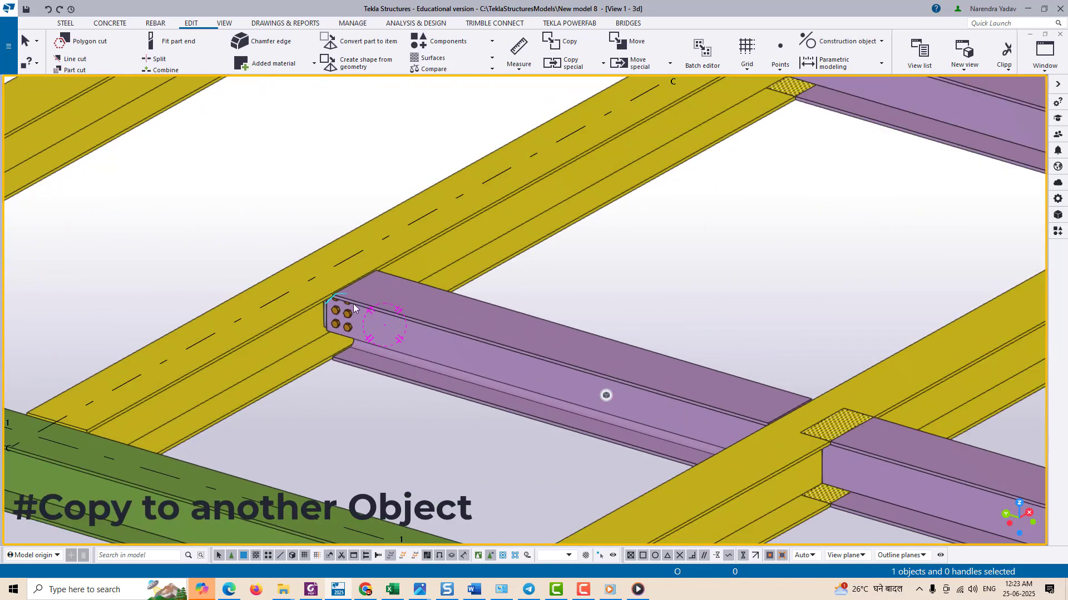
drag(448, 427, 445, 429)
ctrl+middle_drag(528, 444, 375, 455)
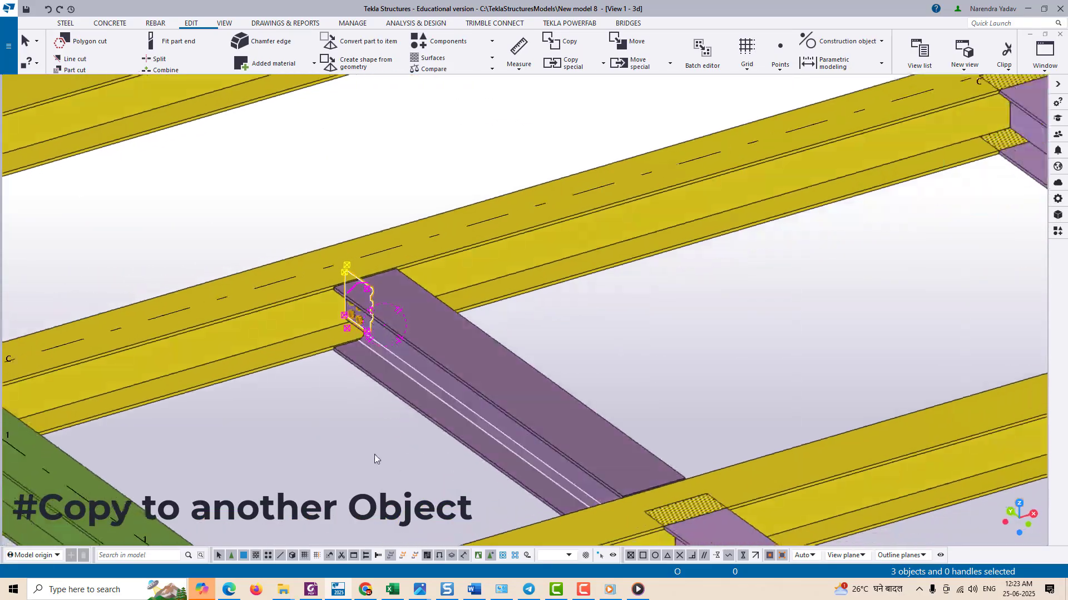
Step: Delete the purple beam and undo the deletion to redraw it with its cut and component symbols
click(414, 399)
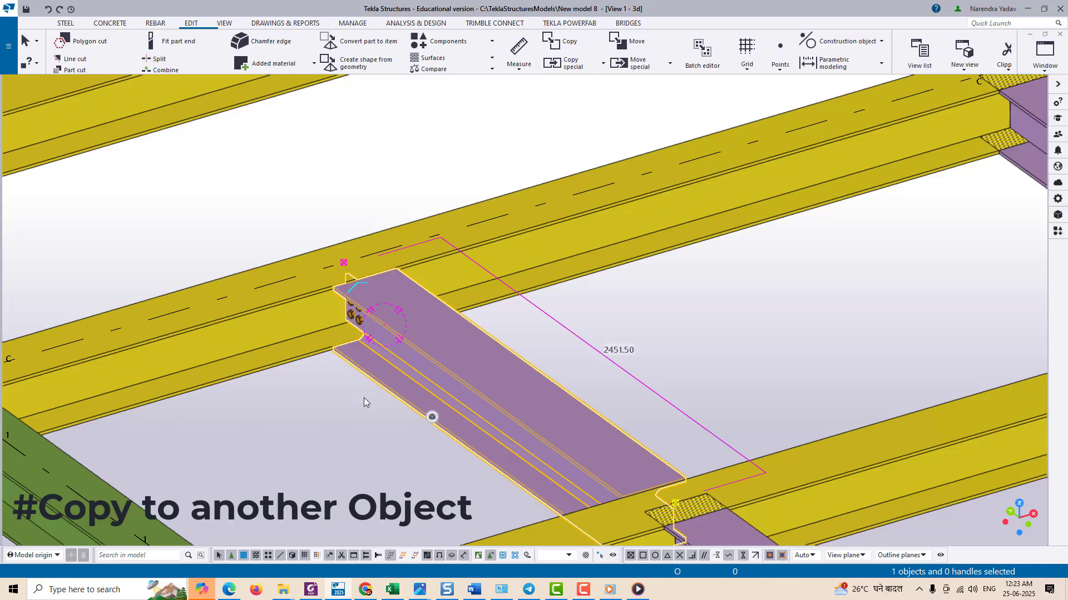
key(Delete)
key(ctrl+z)
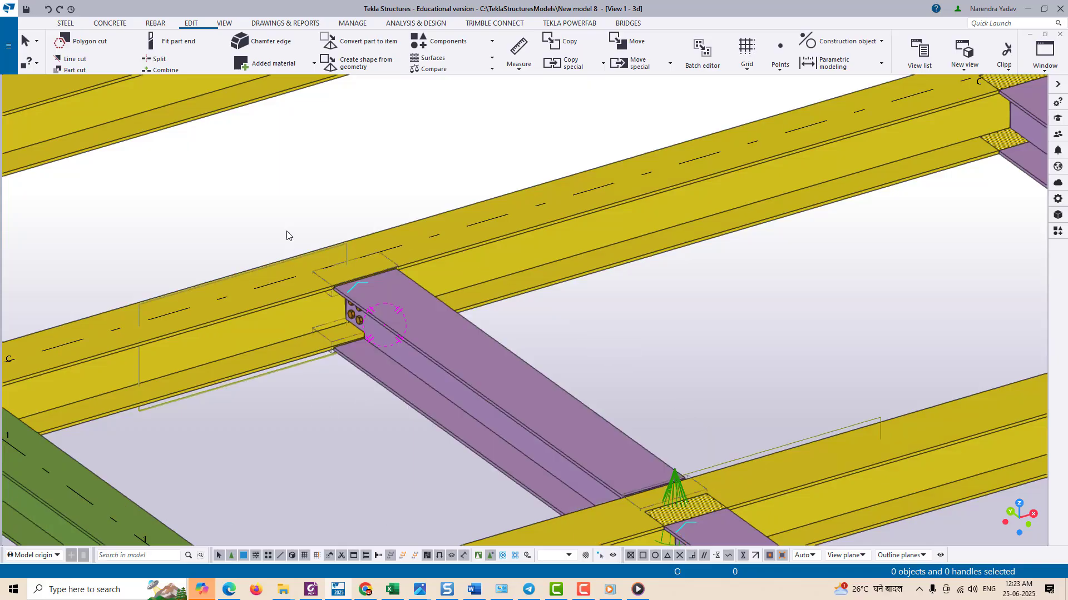
Step: Select the shear plate, bolts and cuts connecting the purple beam to the yellow beam on grid C
drag(269, 194, 489, 499)
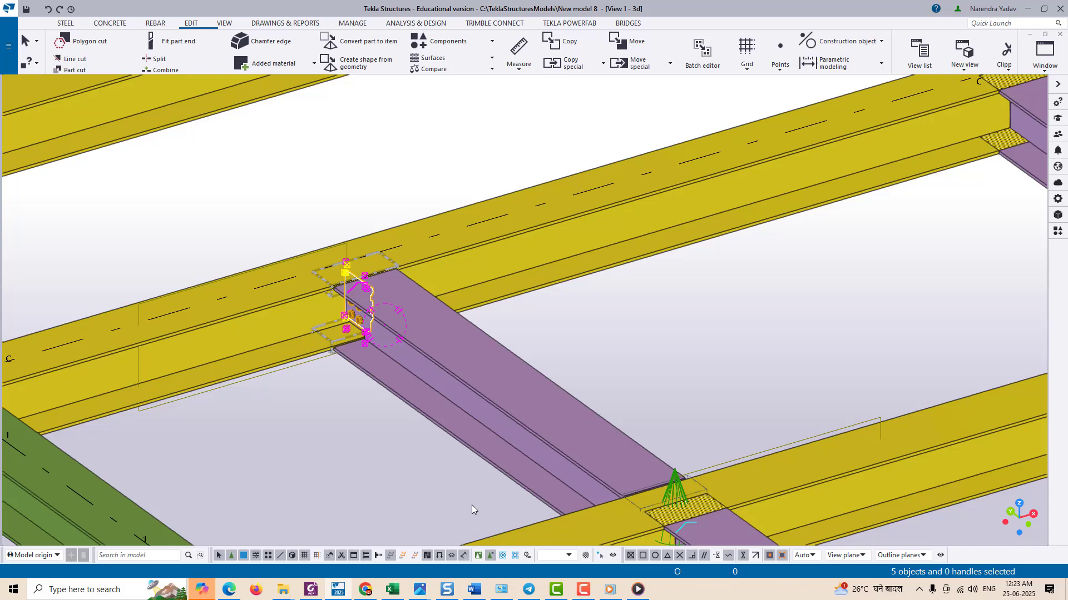
ctrl+middle_drag(439, 502, 203, 383)
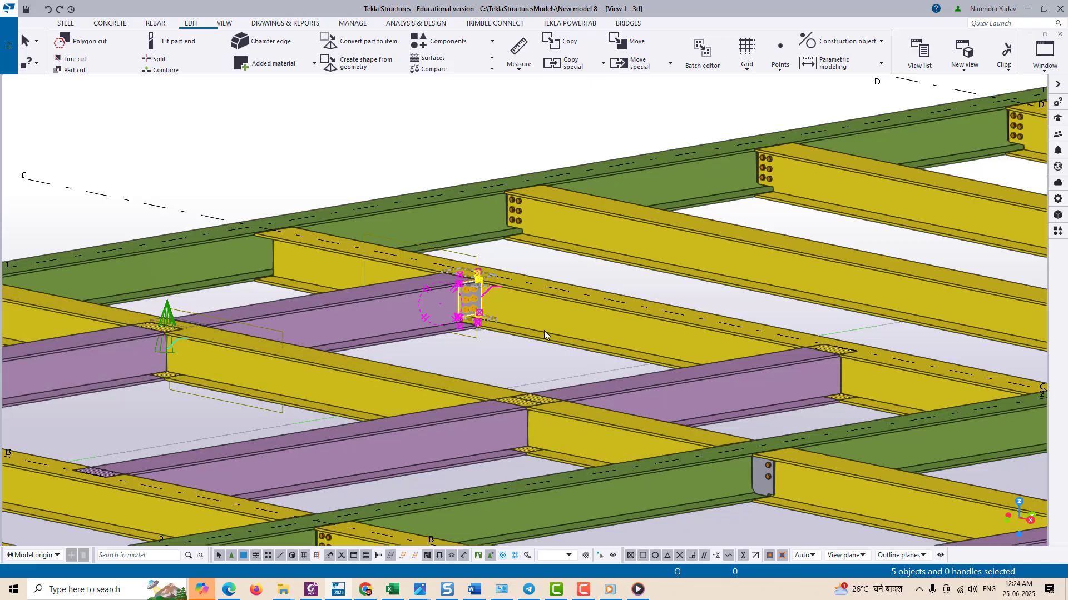
scroll(461, 290, up, 3)
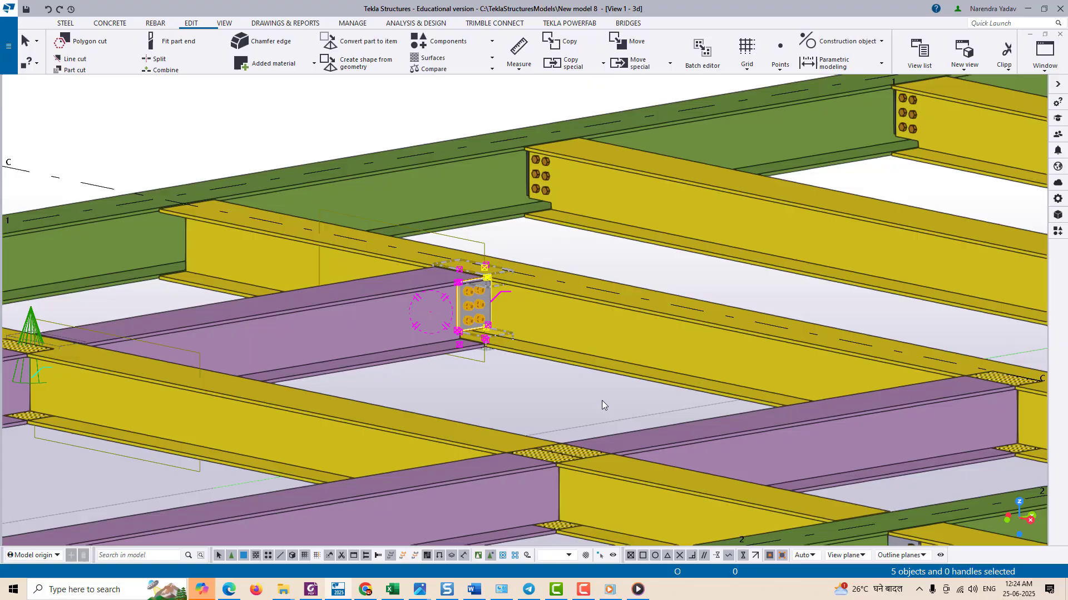
scroll(506, 398, down, 2)
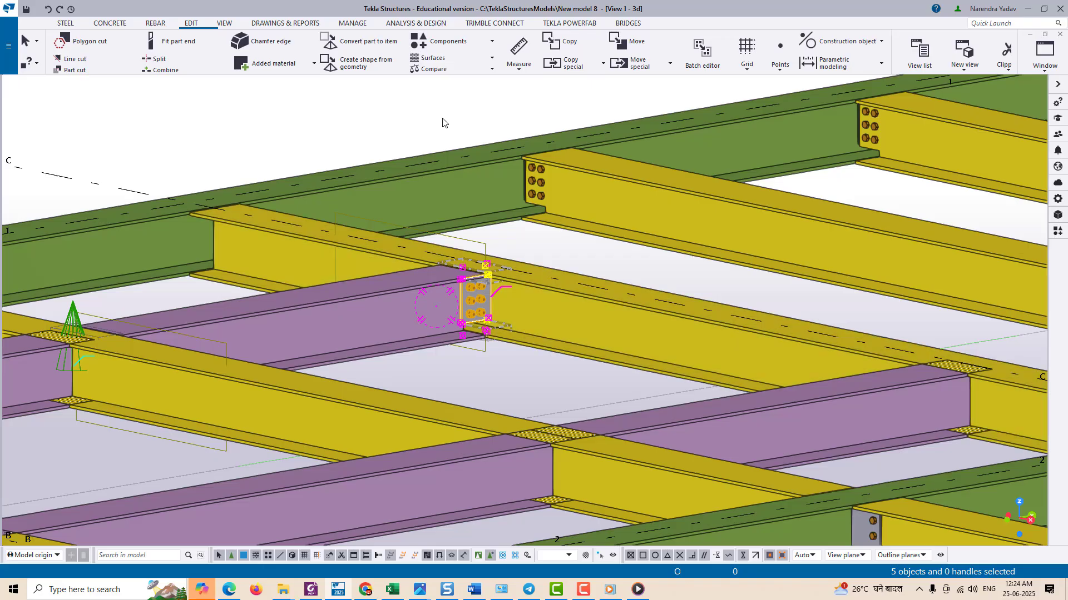
Step: Copy the selected connection to another object, from the yellow grid C beam to the yellow beam between grids B and C
click(604, 63)
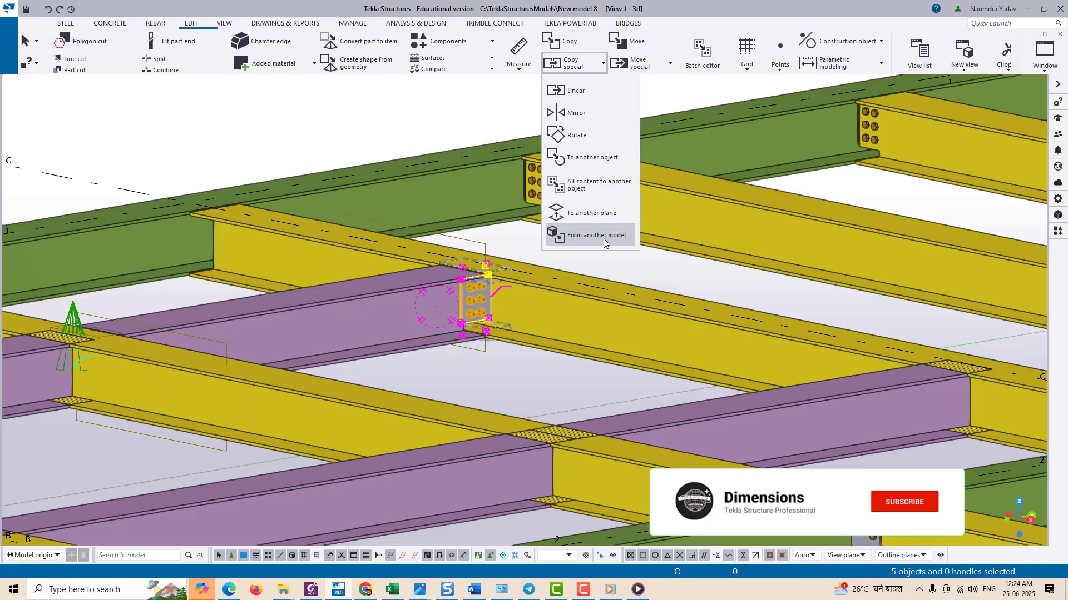
click(592, 158)
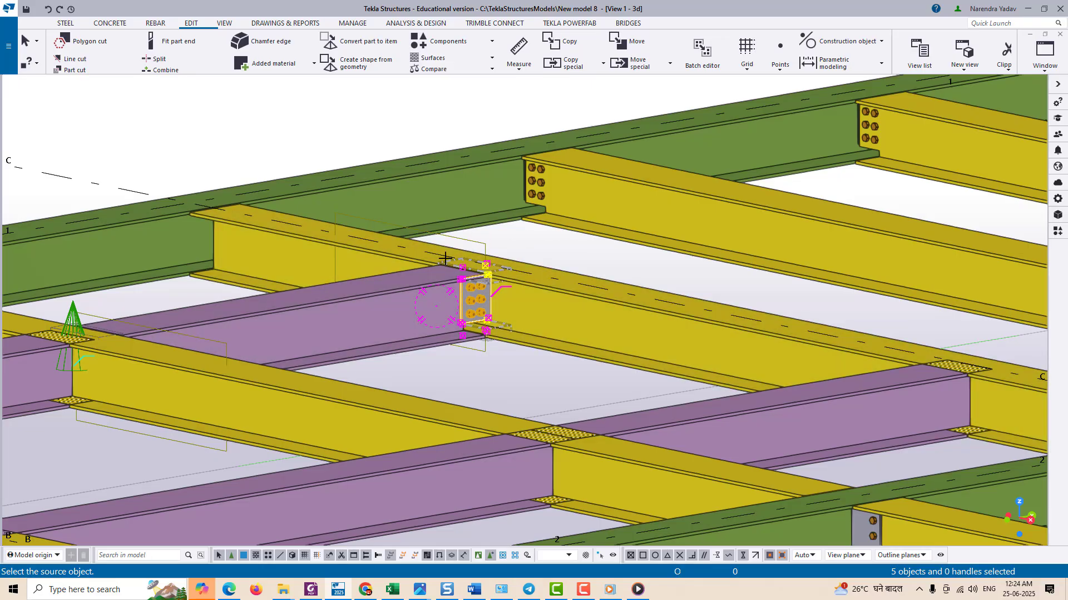
ctrl+drag(451, 305, 462, 310)
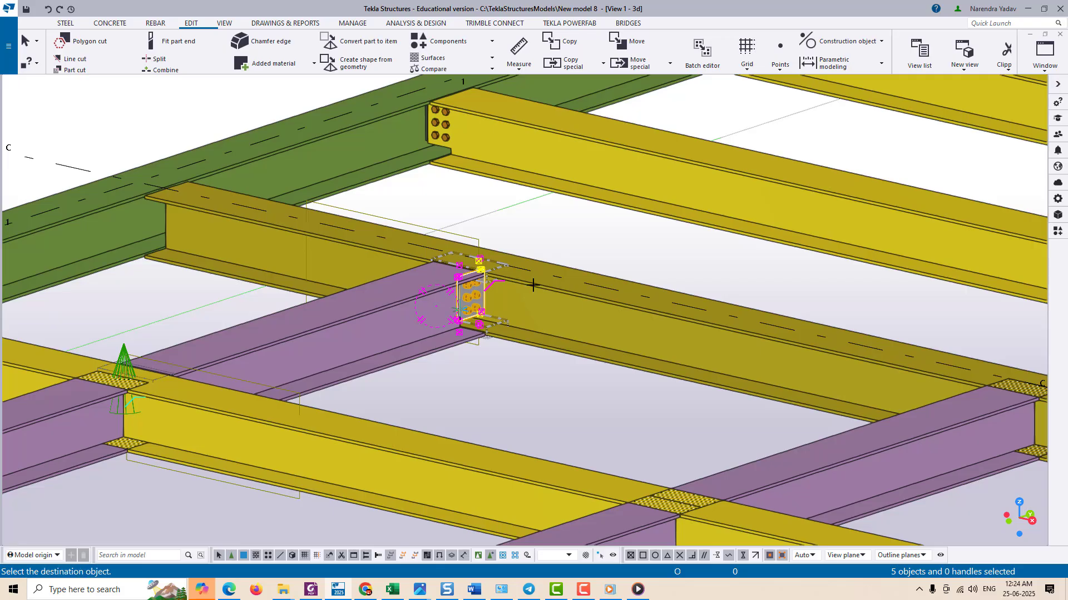
scroll(533, 285, down, 3)
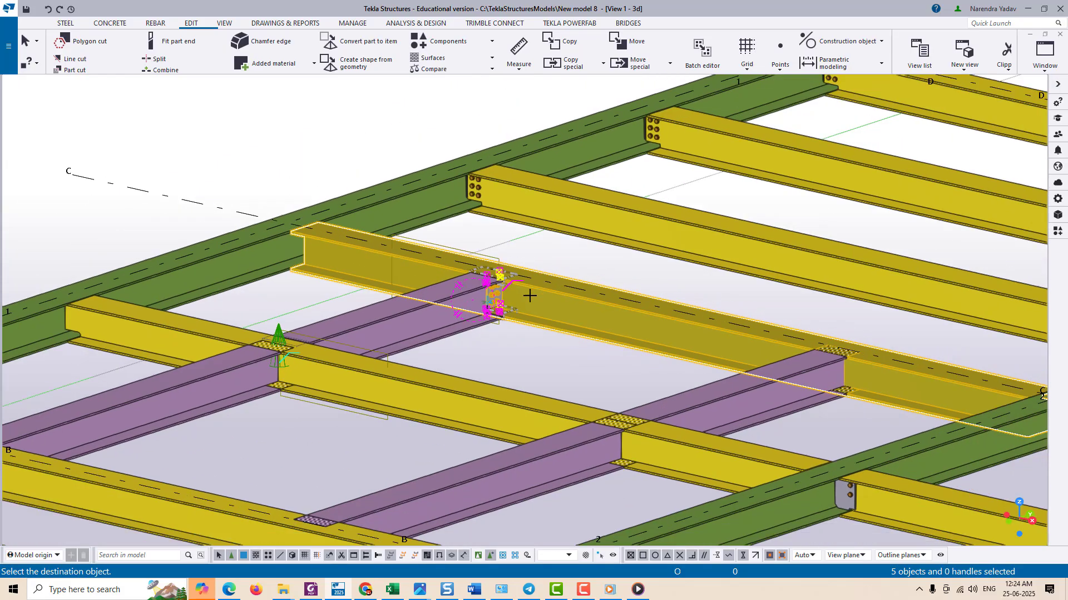
click(359, 371)
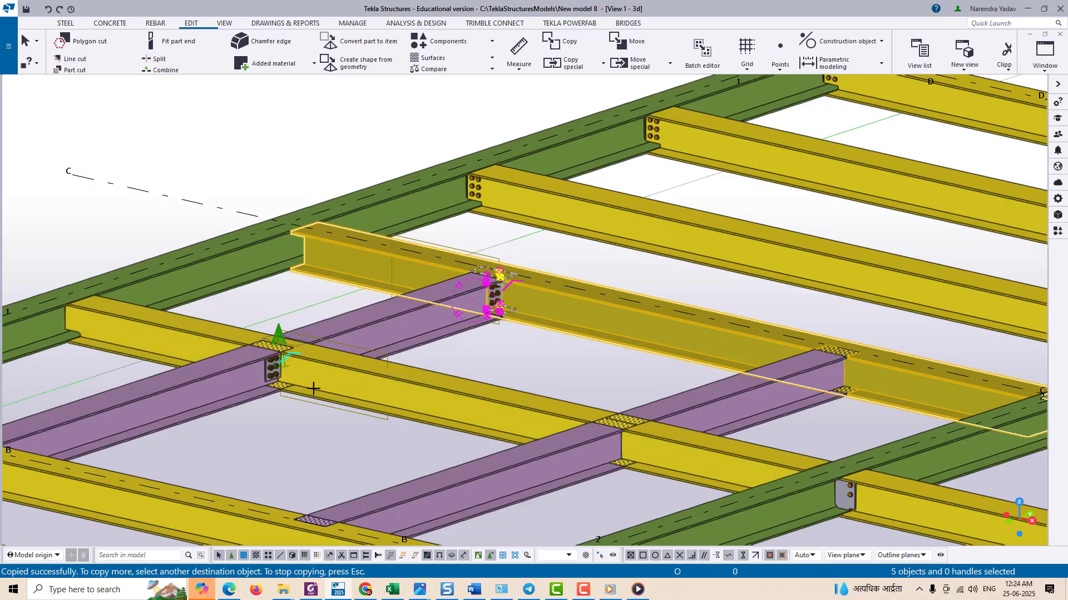
scroll(267, 389, up, 1)
scroll(267, 388, up, 4)
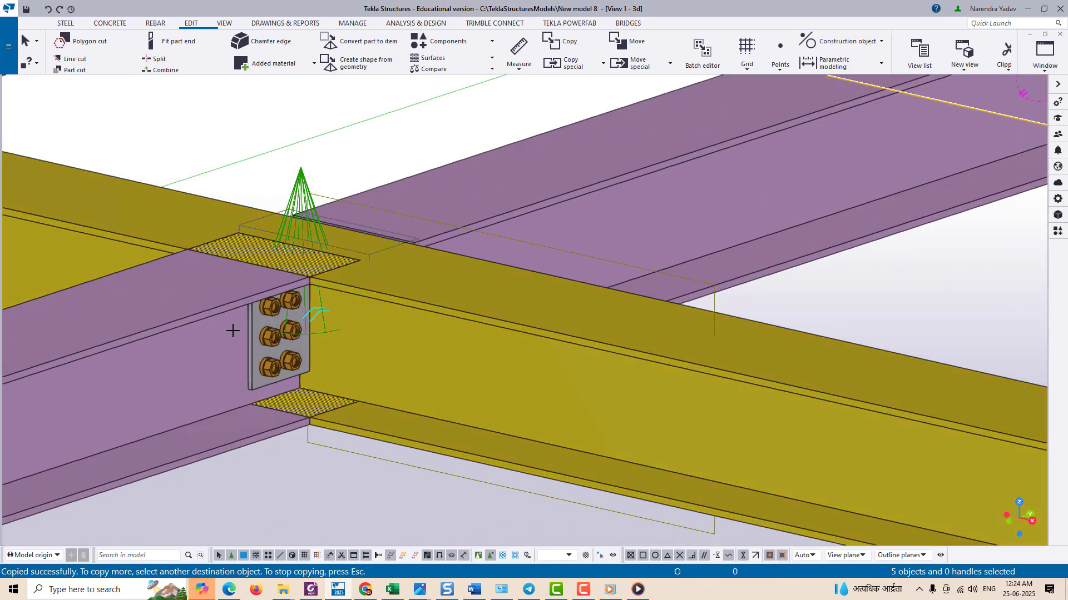
scroll(245, 222, down, 2)
right_click(239, 159)
click(261, 158)
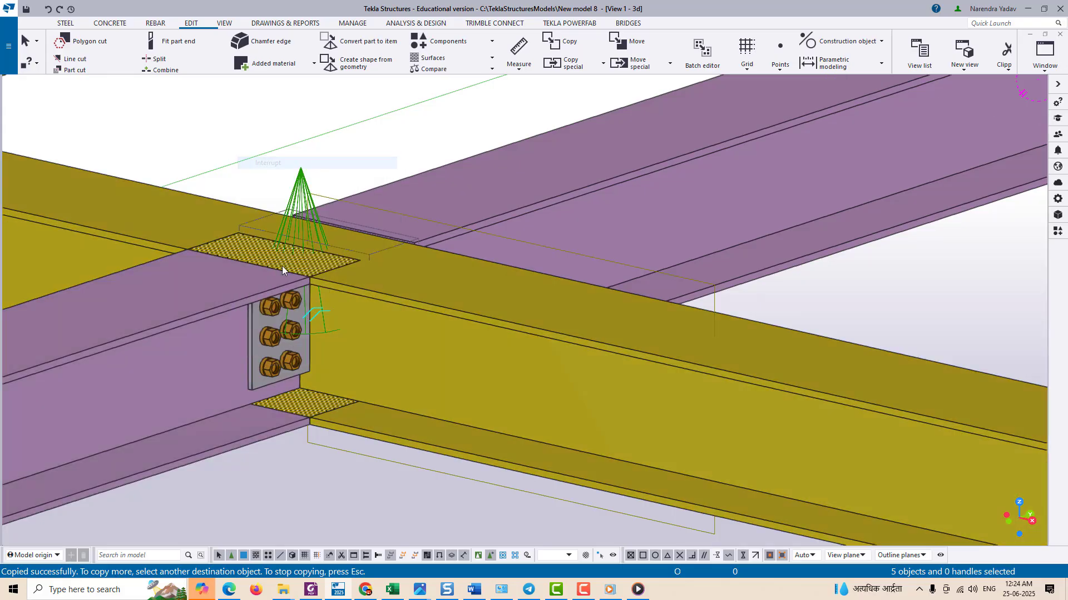
scroll(281, 354, down, 1)
scroll(281, 355, down, 3)
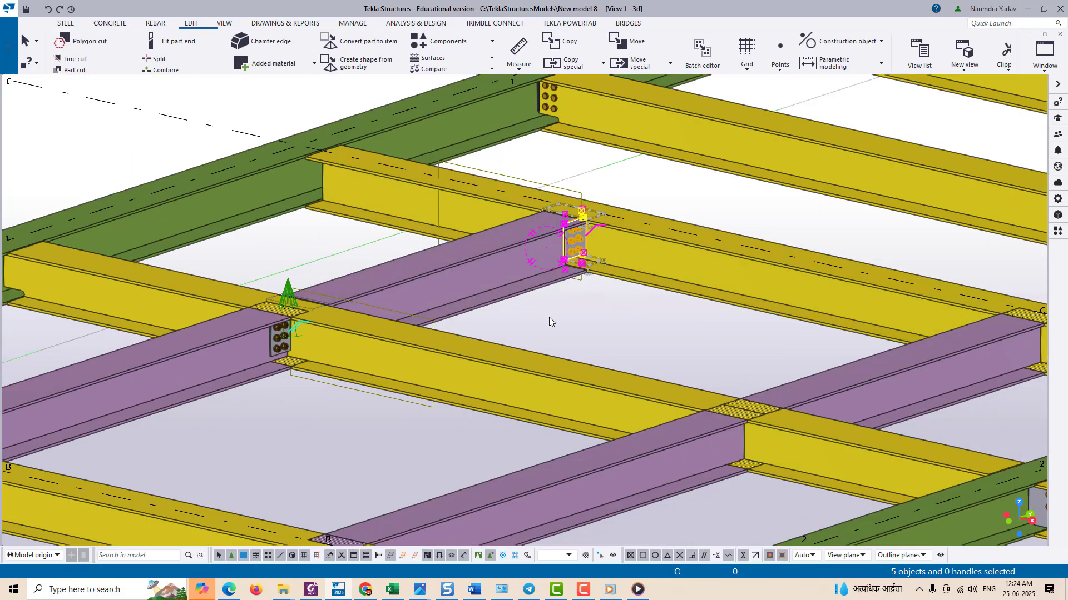
right_click(623, 328)
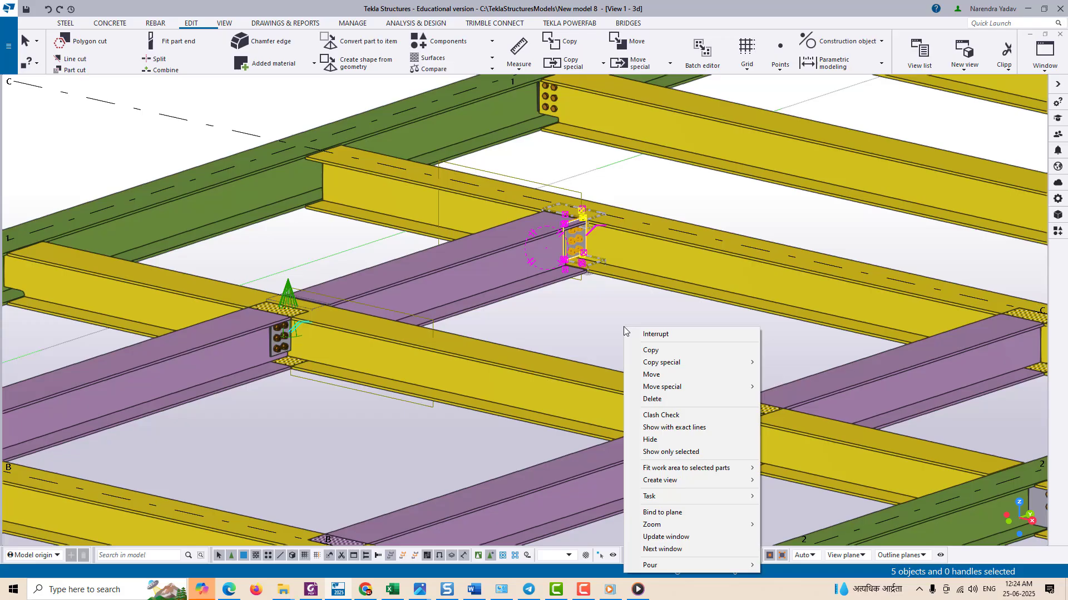
mouse_move(736, 367)
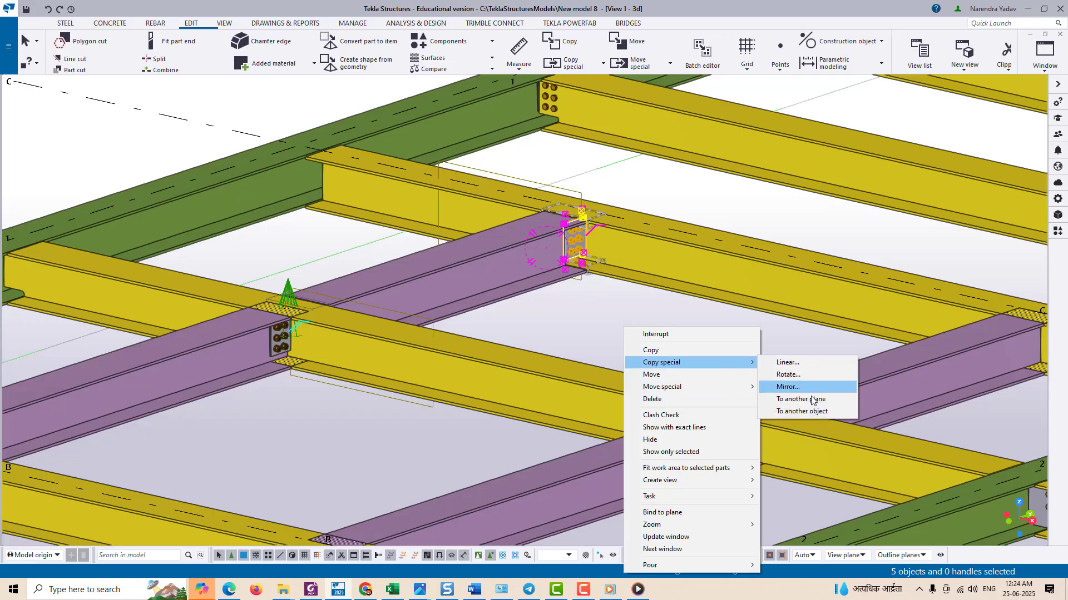
click(817, 413)
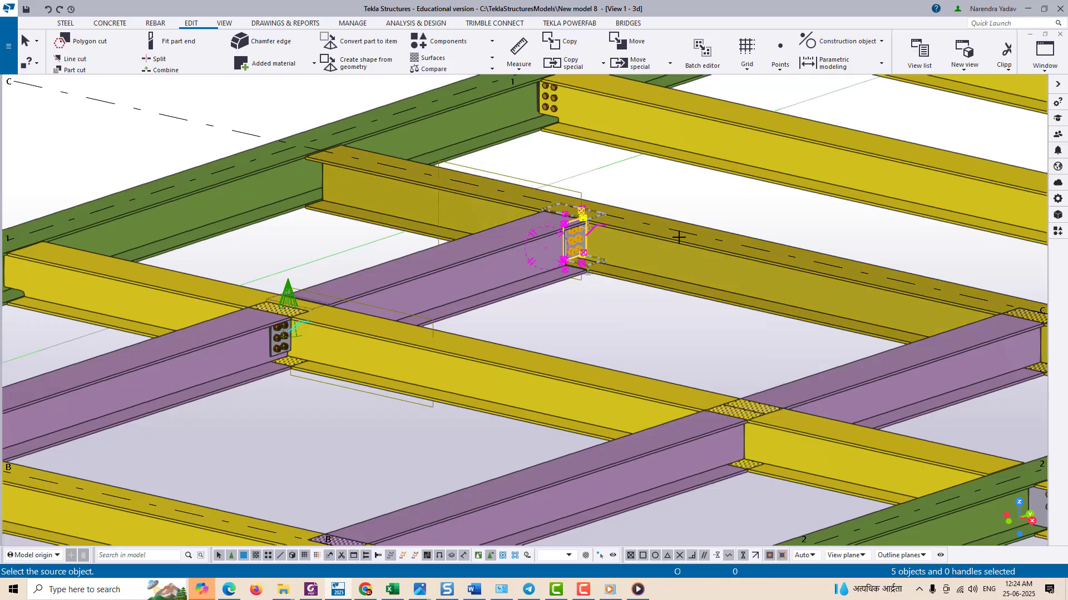
click(681, 242)
scroll(581, 316, down, 2)
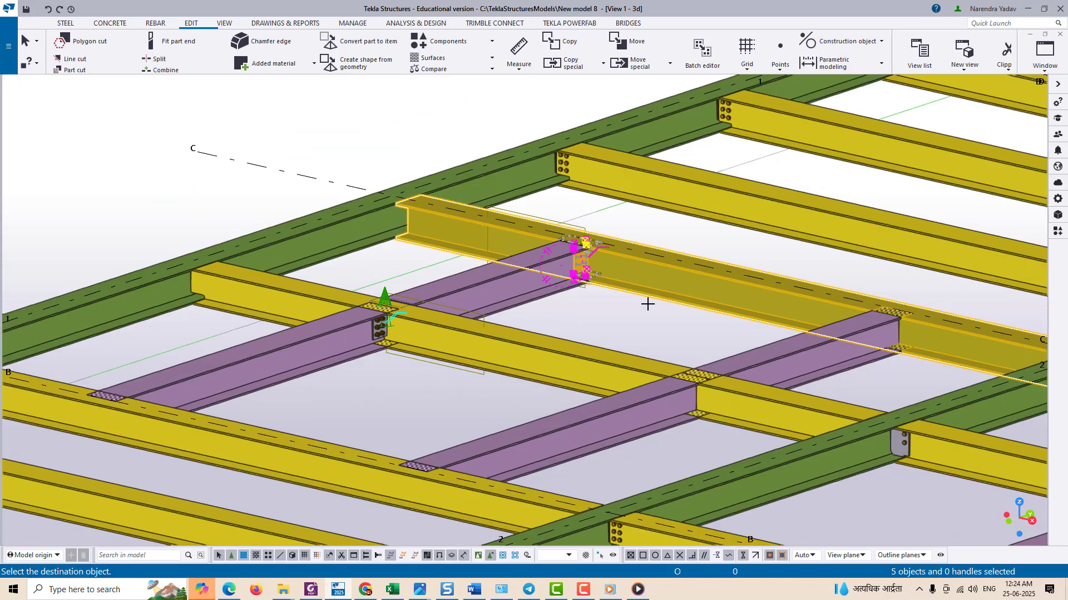
scroll(336, 314, down, 2)
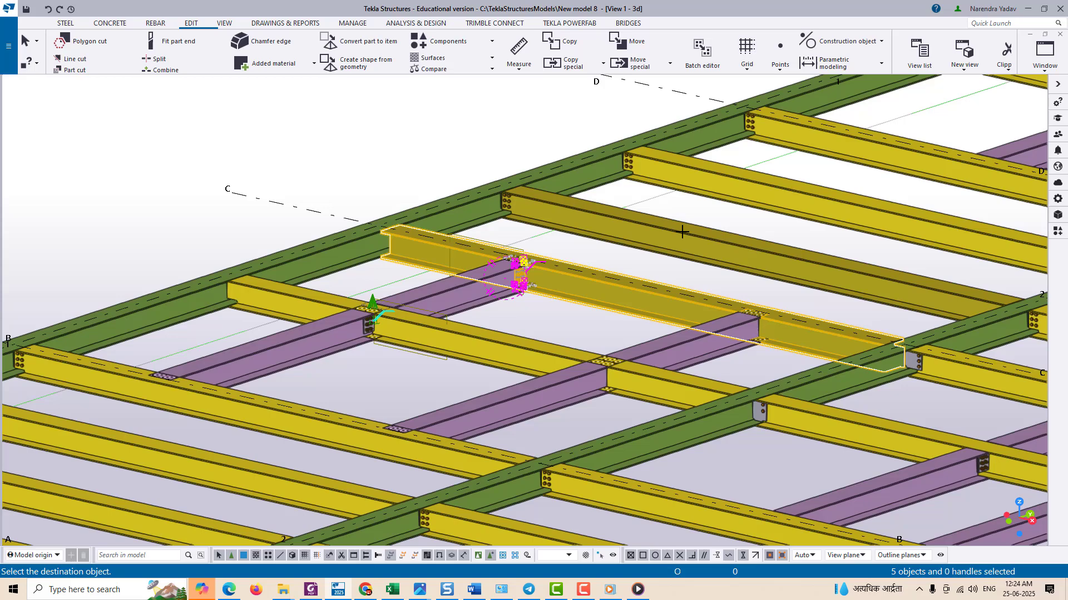
scroll(479, 289, up, 3)
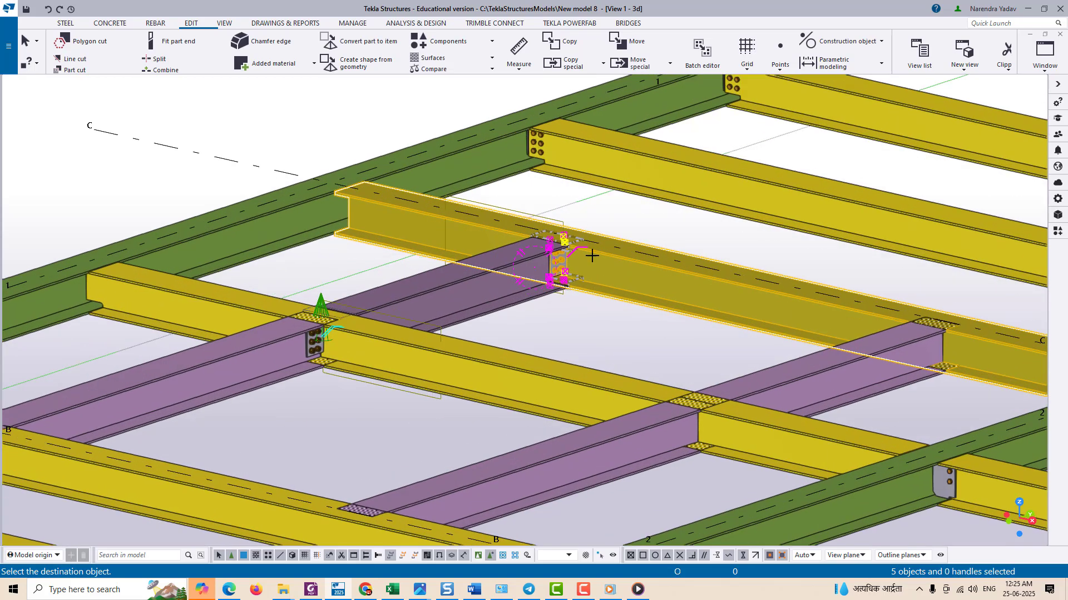
middle_drag(591, 326, 340, 375)
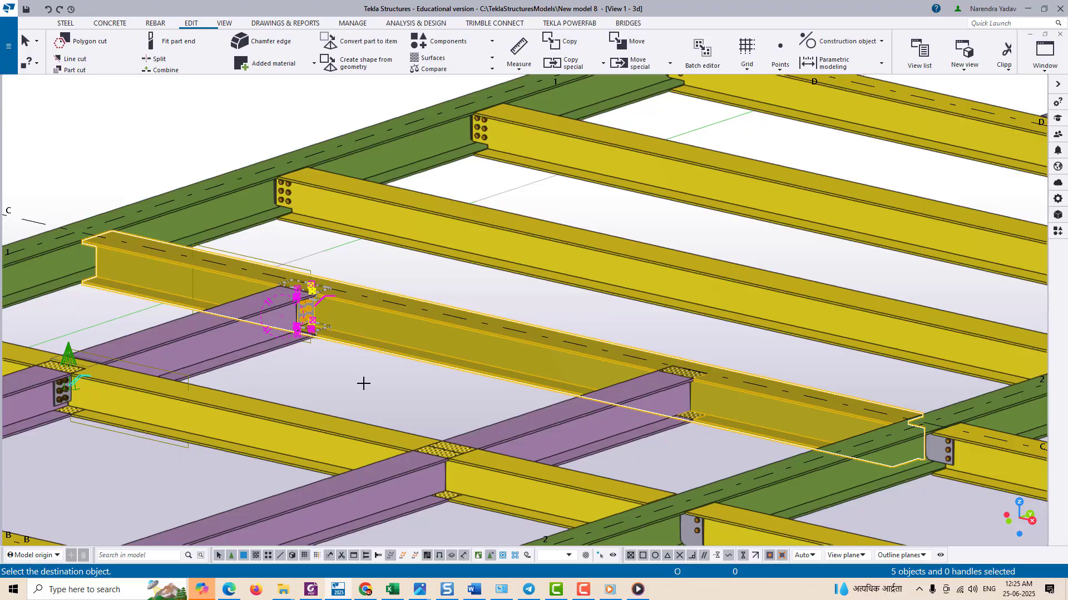
right_click(389, 261)
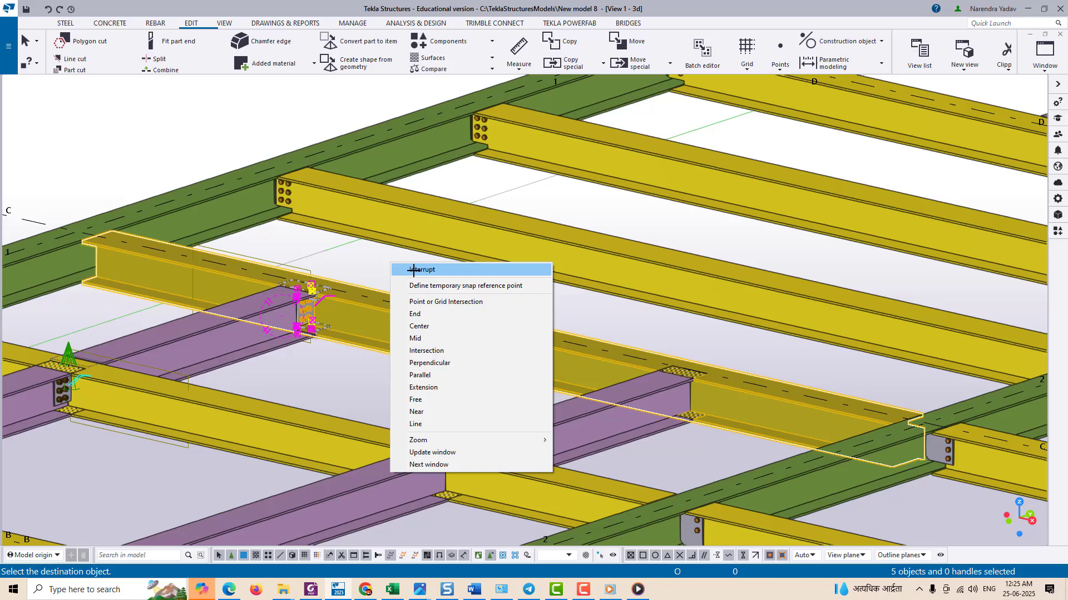
click(414, 270)
Step: Compare the lengths of the yellow grid C beam and the adjacent yellow beam towards grid D
click(395, 304)
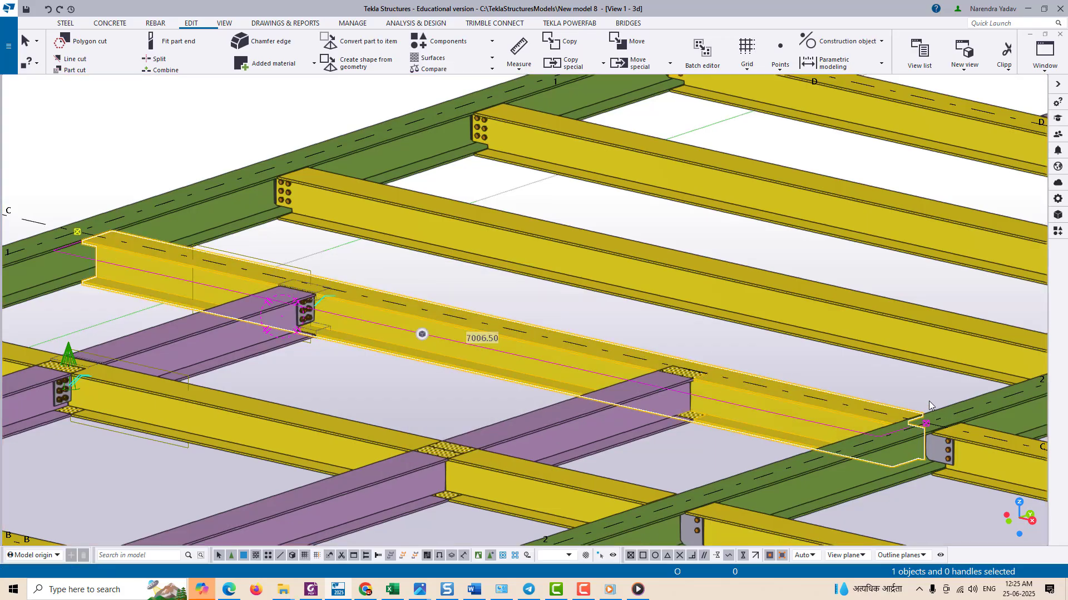
ctrl+click(788, 296)
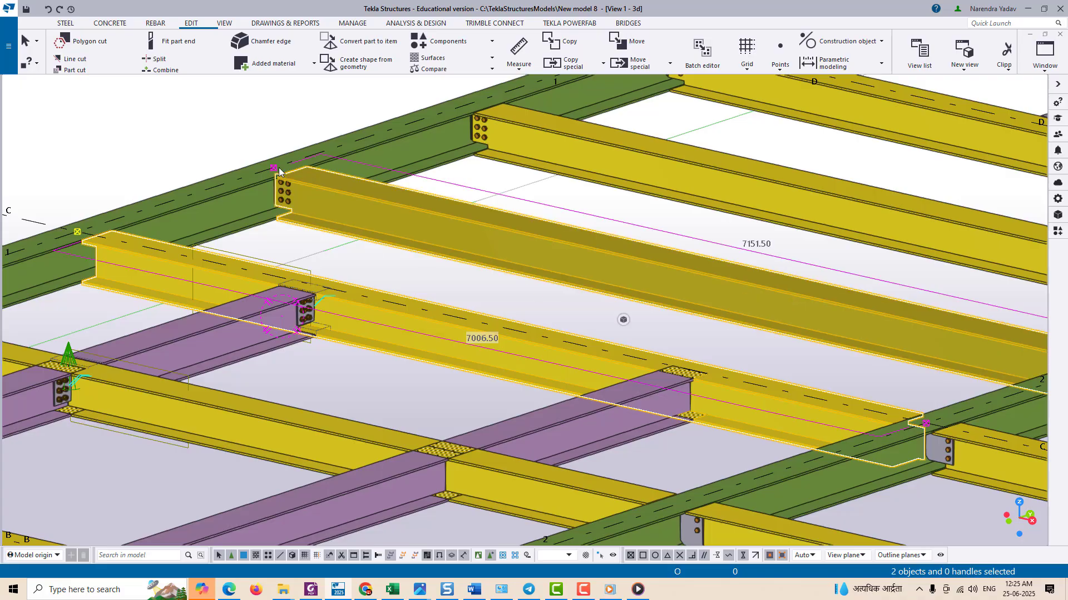
middle_drag(838, 371, 699, 349)
scroll(699, 333, down, 3)
scroll(284, 312, up, 2)
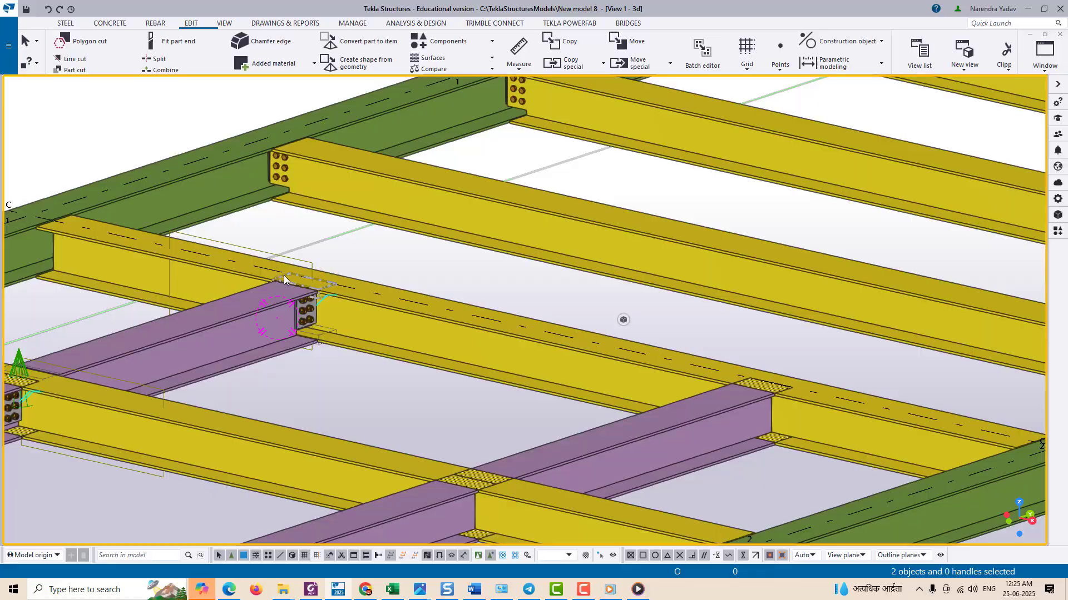
Step: Reselect the shear plate connection and copy it from the yellow grid C beam to the adjacent yellow beam towards grid D
drag(426, 409, 423, 410)
right_click(362, 396)
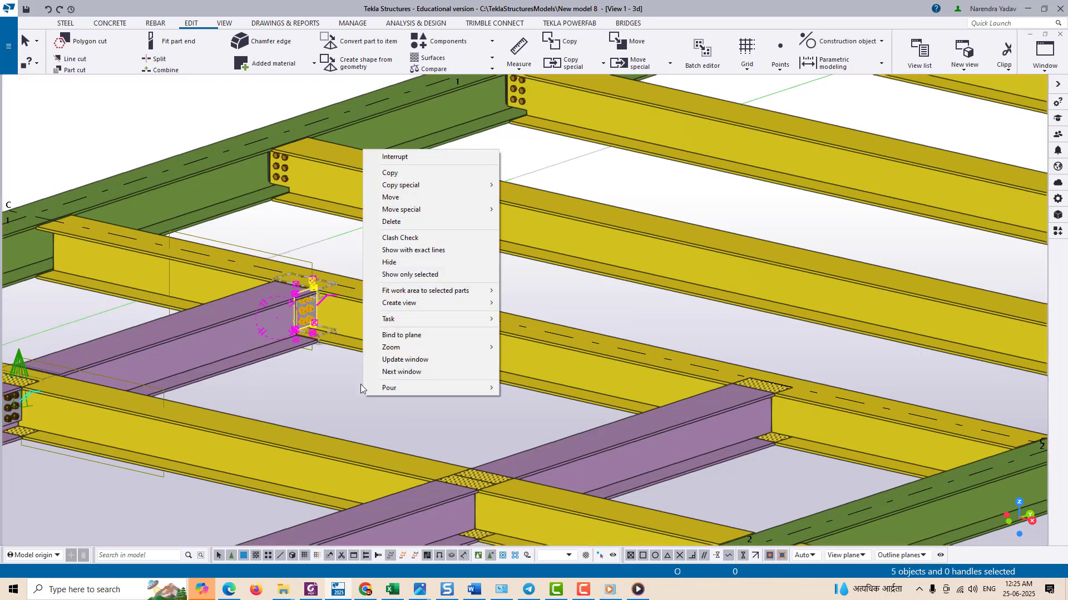
mouse_move(452, 186)
click(590, 232)
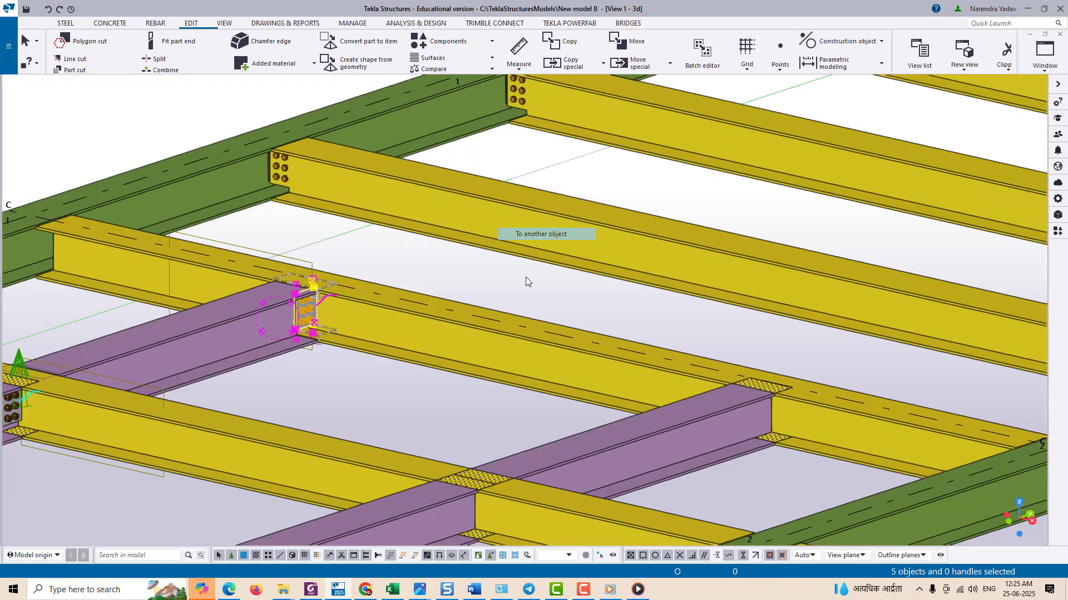
click(378, 303)
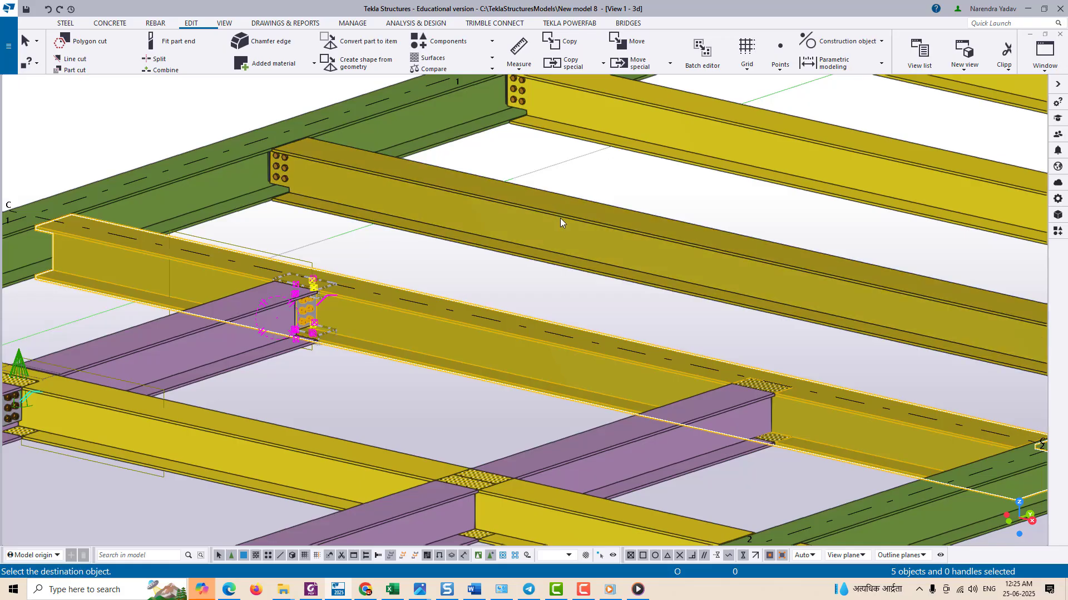
click(559, 218)
right_click(560, 174)
click(572, 186)
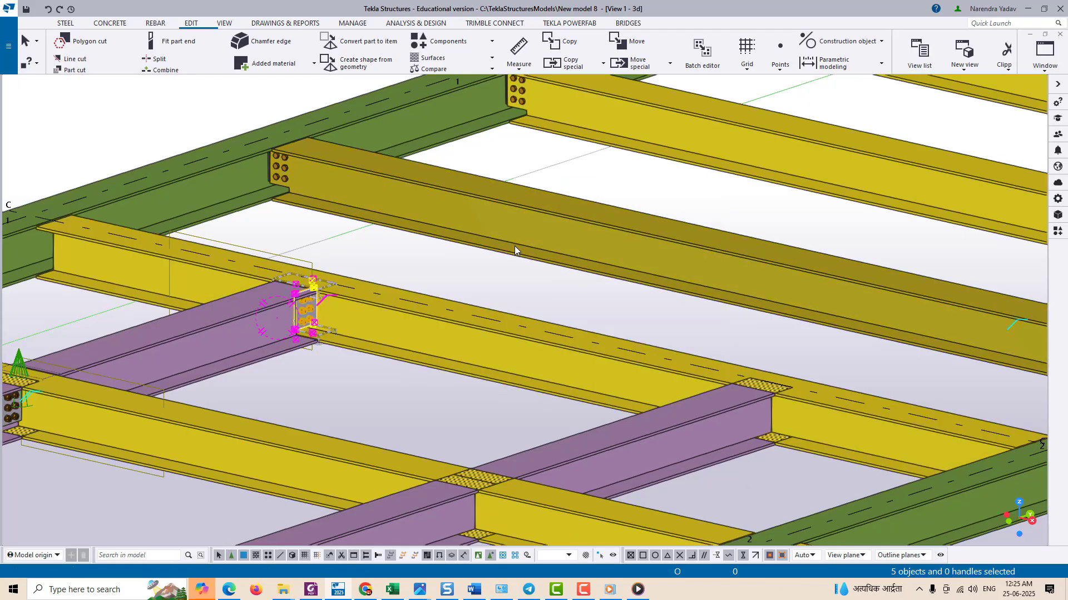
key(v)
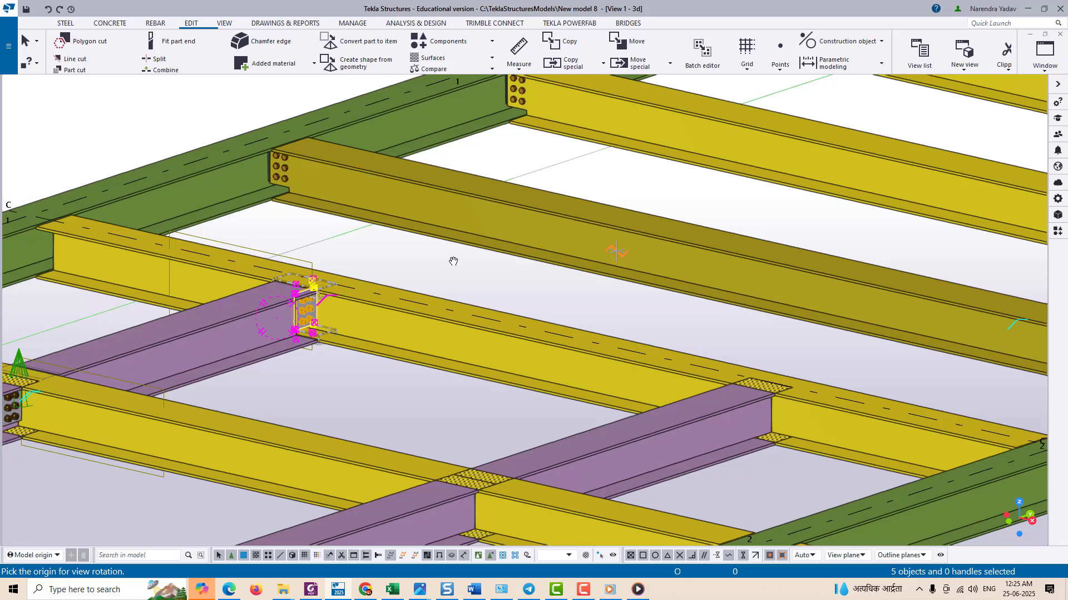
Step: Inspect the connection copied onto the yellow beam next to grid C towards grid D, and undo that copy
scroll(517, 262, down, 5)
click(552, 256)
drag(748, 346, 499, 377)
scroll(411, 327, up, 1)
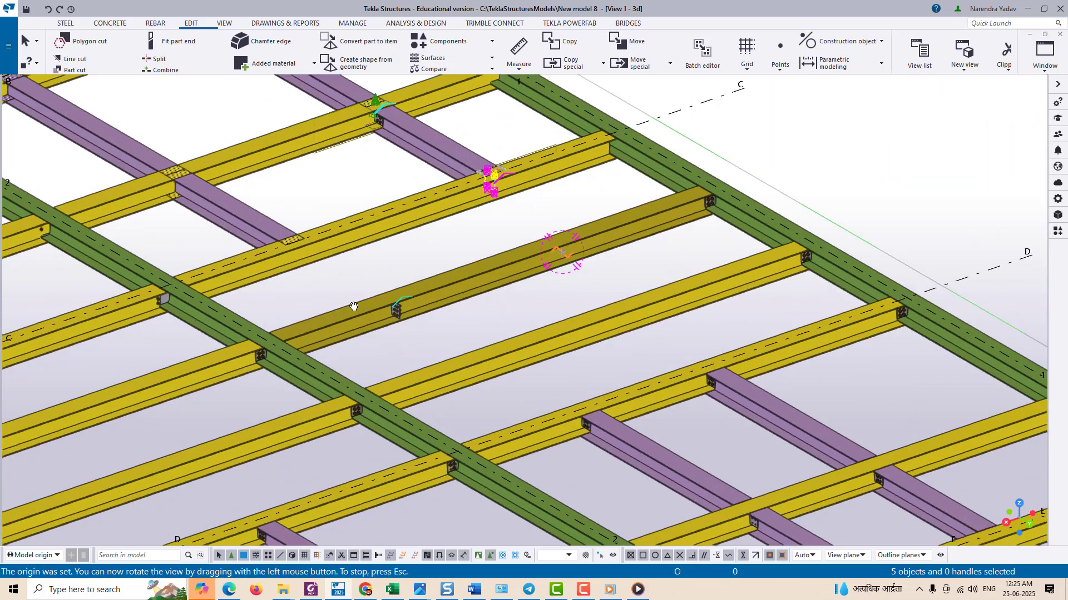
scroll(354, 307, up, 3)
drag(529, 322, 541, 324)
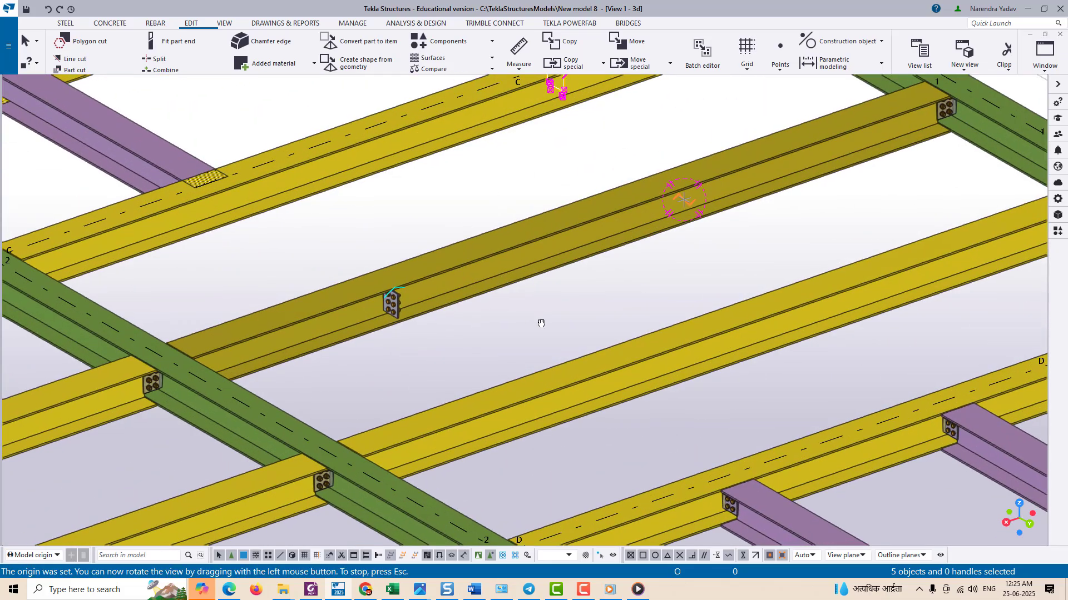
right_click(488, 170)
click(501, 298)
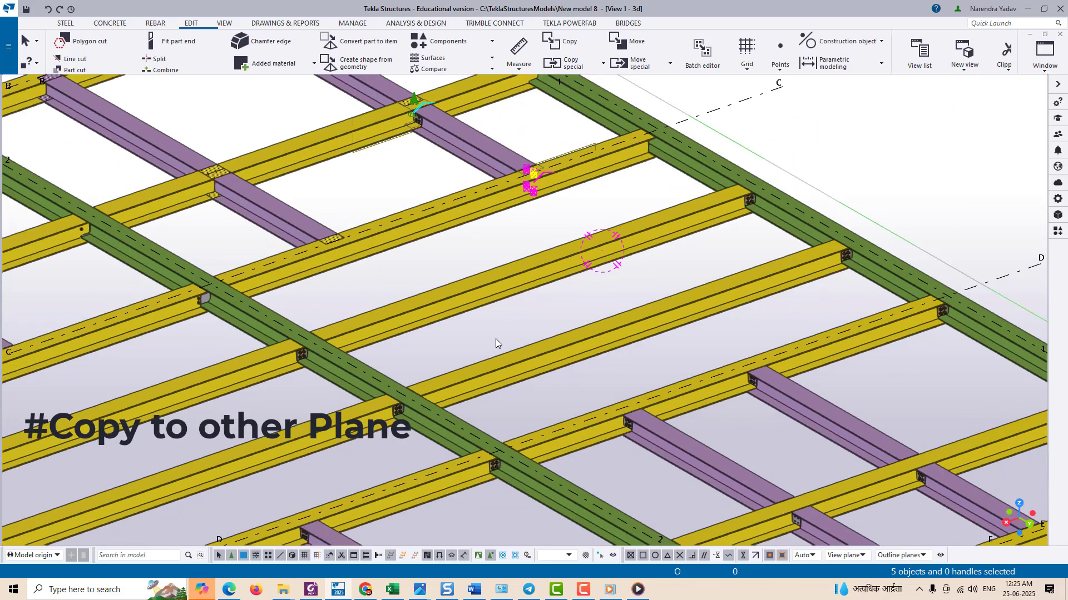
ctrl+middle_drag(496, 339, 874, 351)
scroll(422, 265, up, 4)
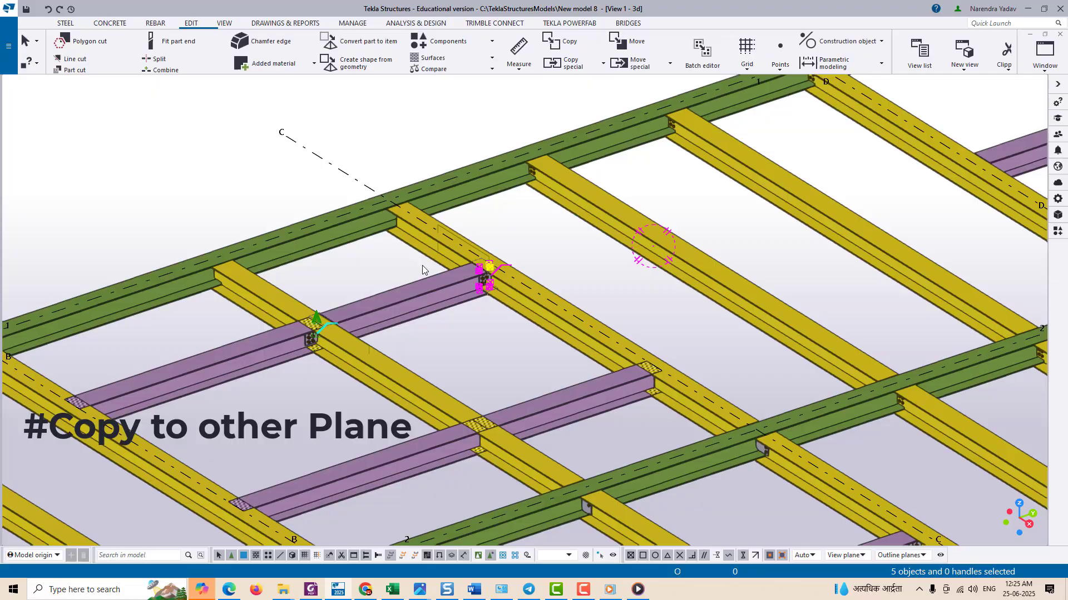
right_click(365, 233)
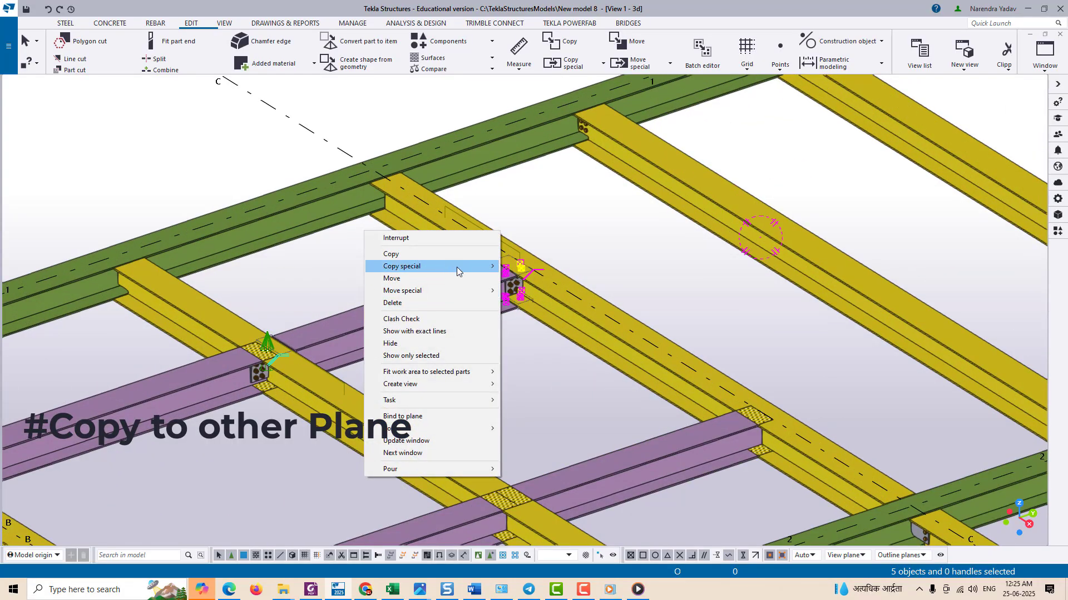
mouse_move(456, 267)
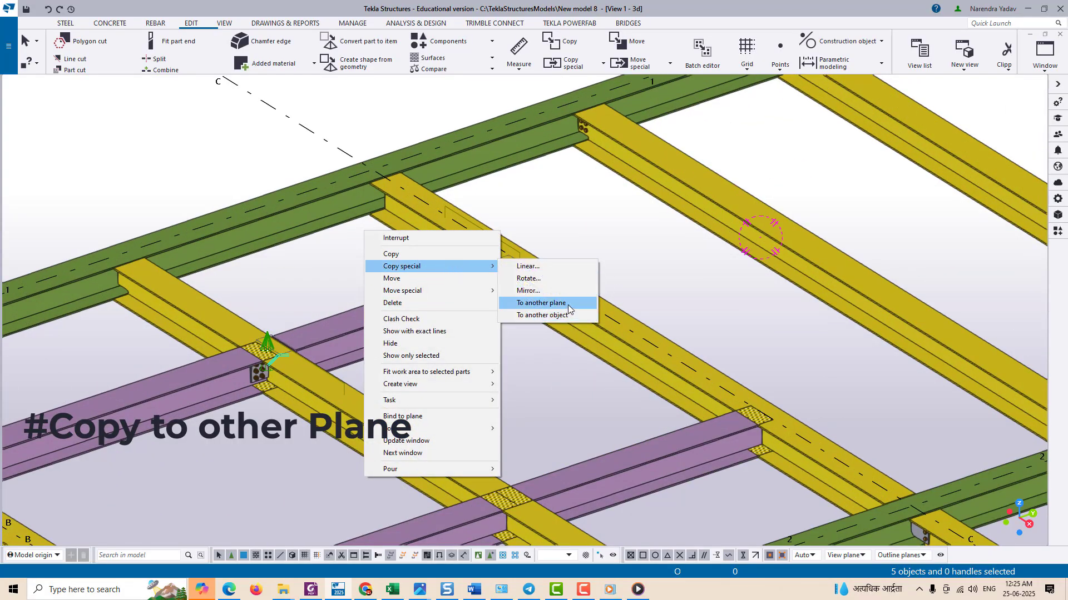
click(568, 308)
ctrl+middle_drag(340, 300, 571, 315)
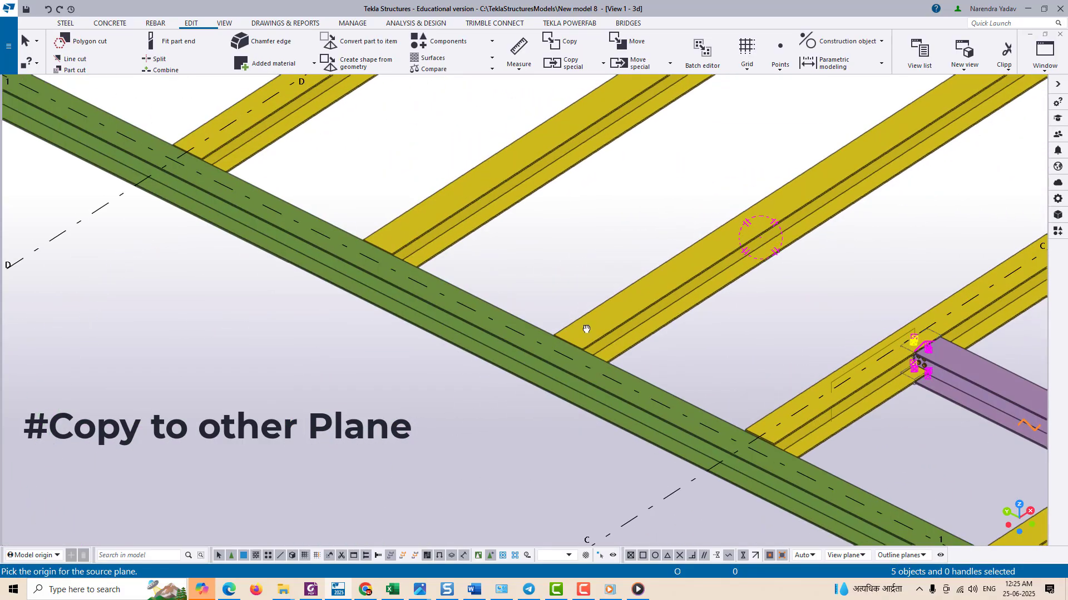
middle_drag(501, 310, 498, 311)
scroll(612, 376, up, 10)
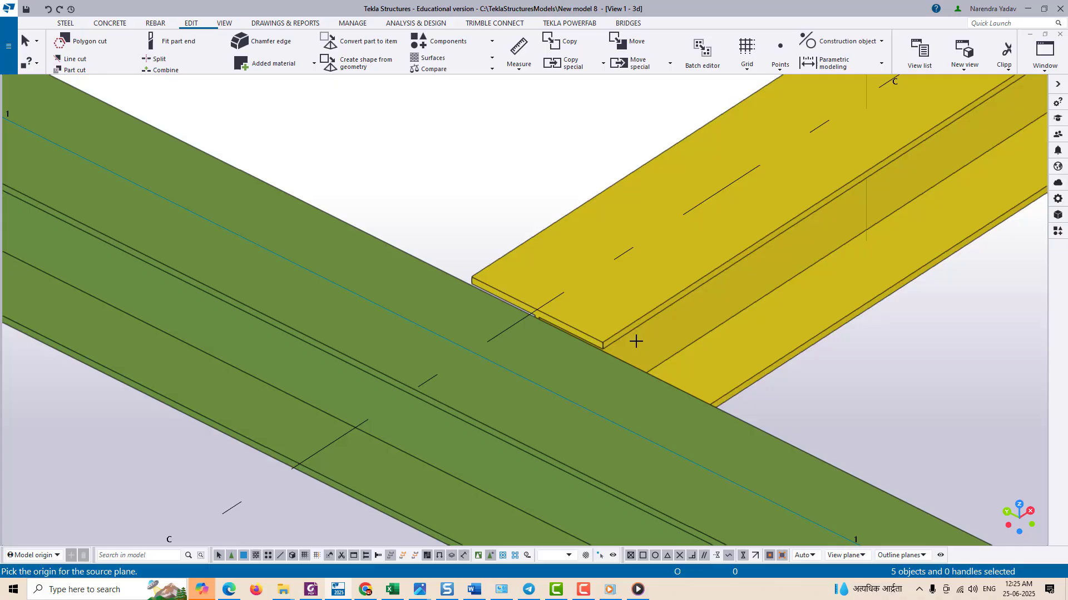
scroll(574, 373, up, 3)
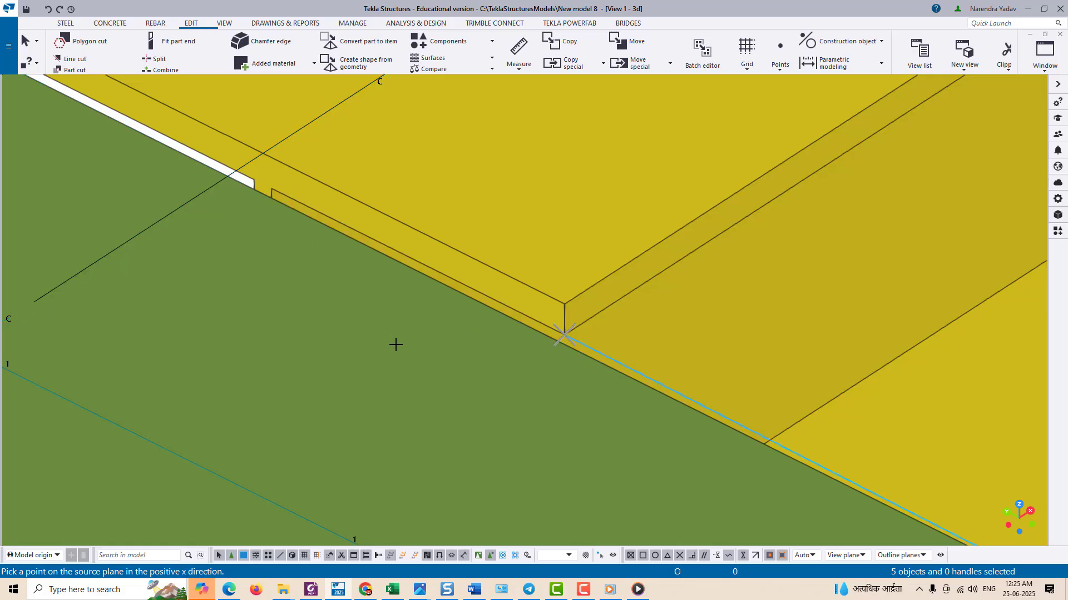
scroll(395, 346, down, 5)
scroll(400, 353, down, 2)
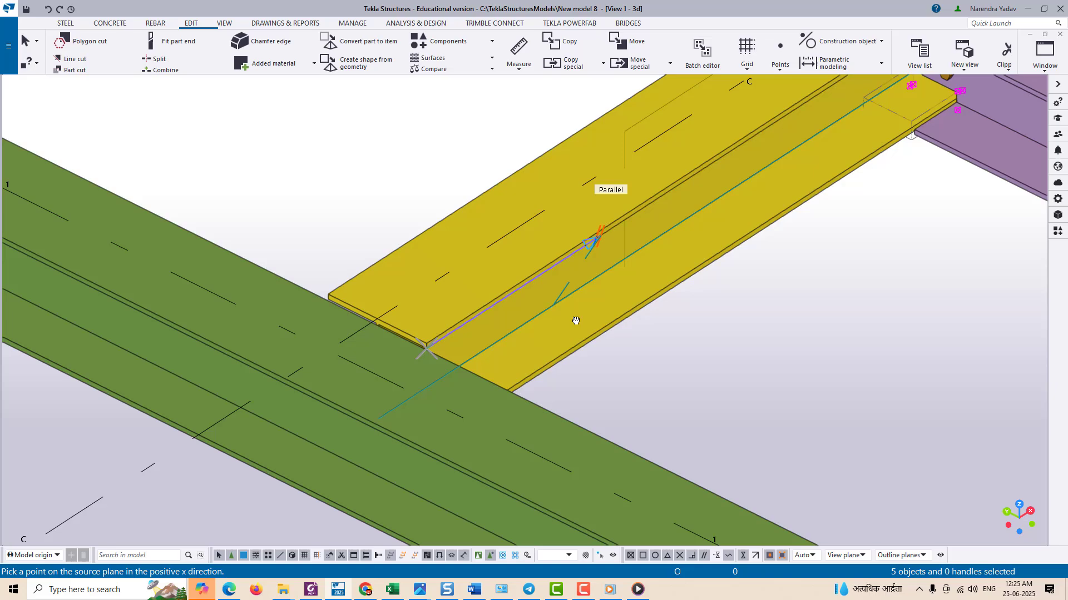
middle_drag(574, 321, 537, 396)
right_click(339, 169)
click(355, 176)
scroll(361, 272, down, 3)
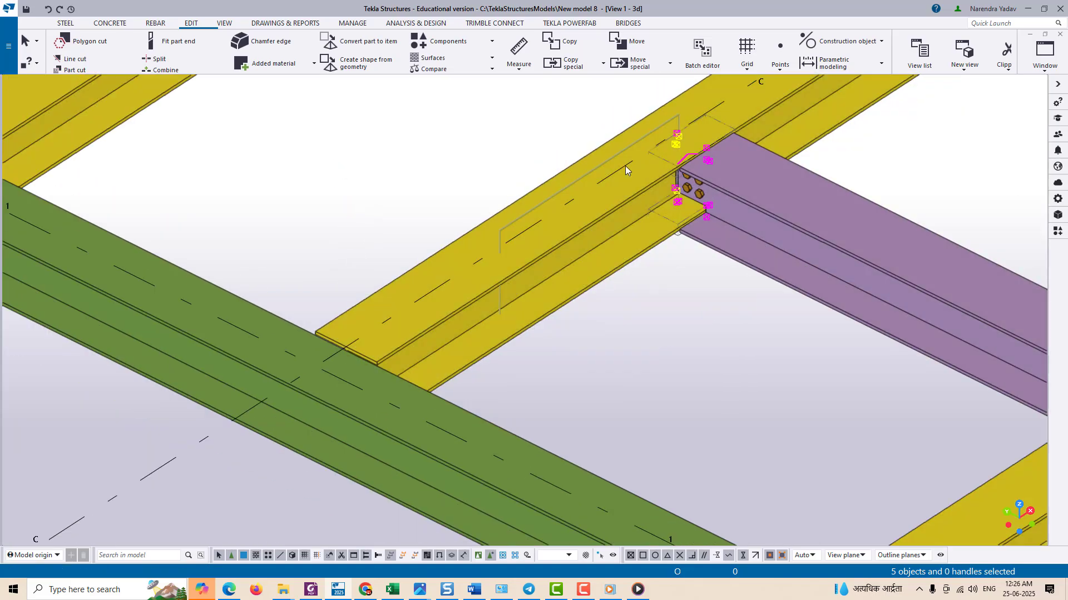
Step: Examine the purple beam's connection on the yellow grid C beam and the position of the adjacent yellow beam towards grid D
scroll(683, 256, up, 2)
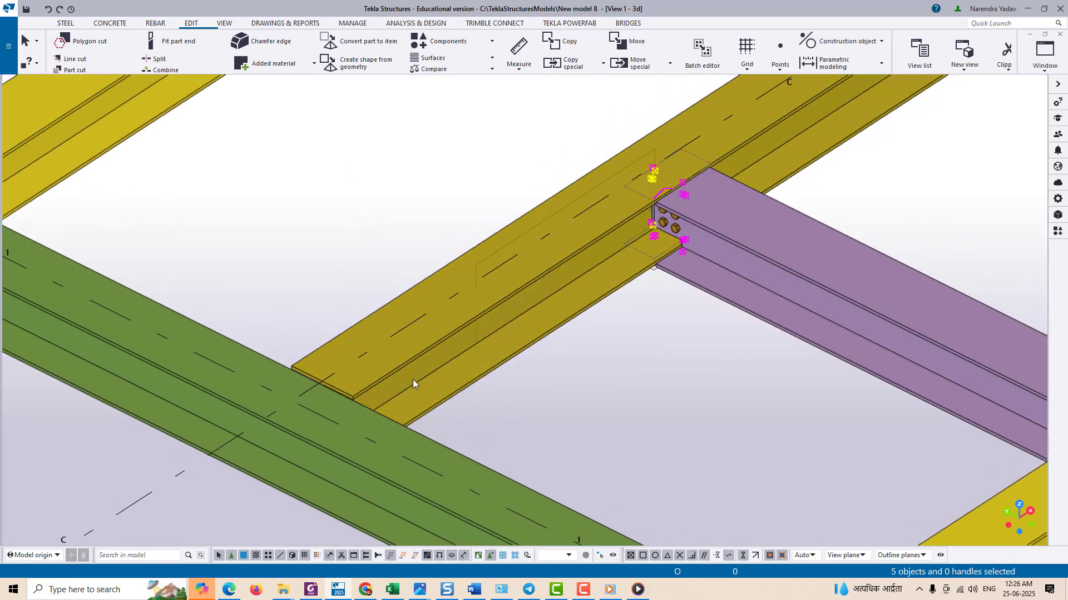
mouse_move(436, 376)
middle_down()
mouse_move(534, 332)
mouse_move(509, 404)
middle_up()
scroll(500, 380, down, 2)
scroll(506, 369, down, 2)
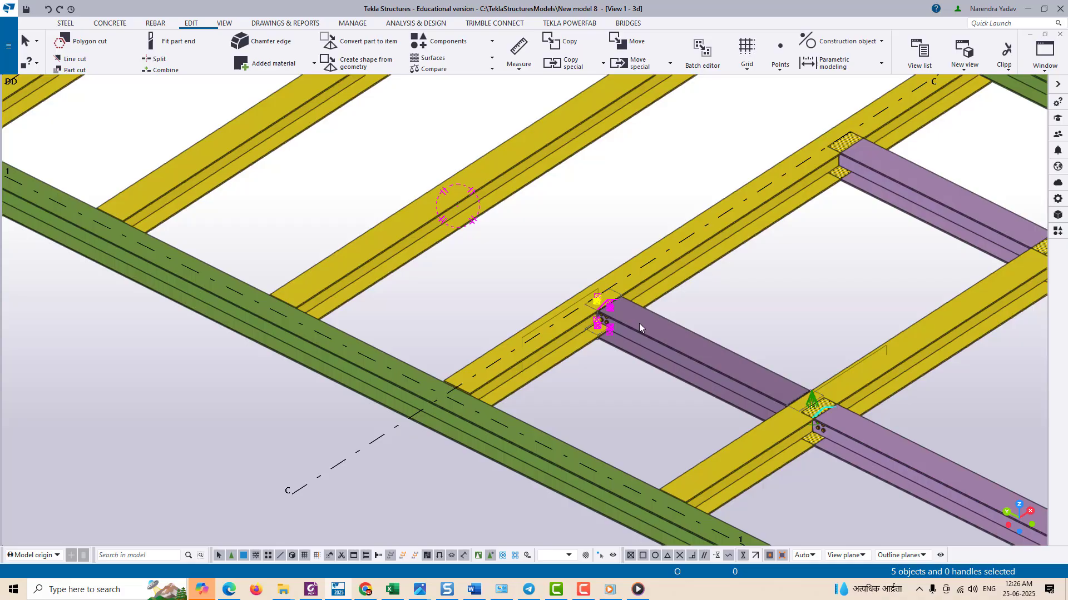
scroll(639, 323, up, 1)
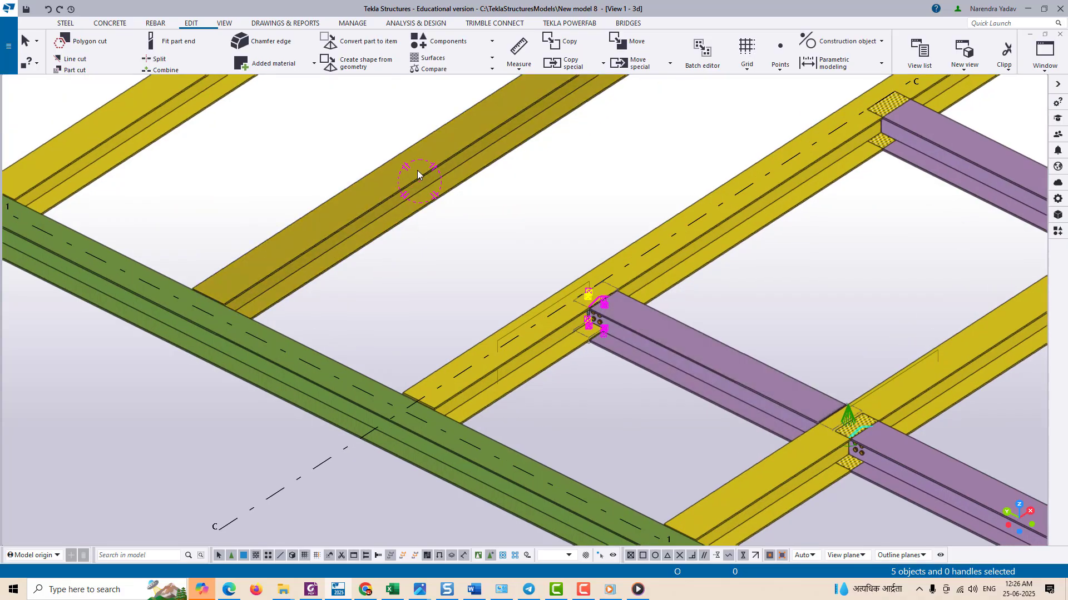
scroll(487, 333, down, 3)
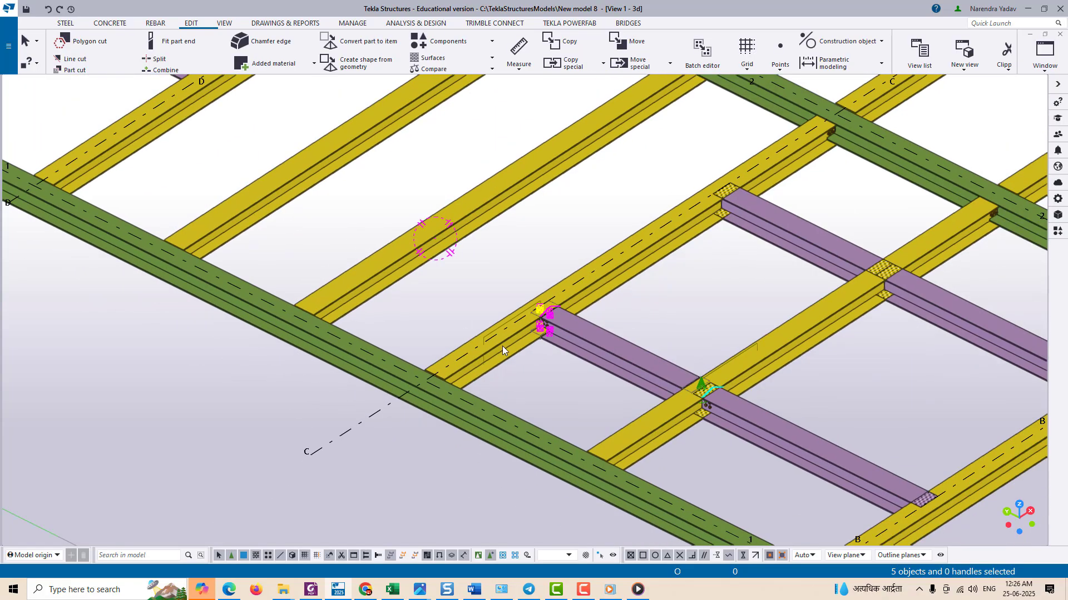
ctrl+middle_drag(502, 346, 345, 315)
scroll(310, 270, up, 4)
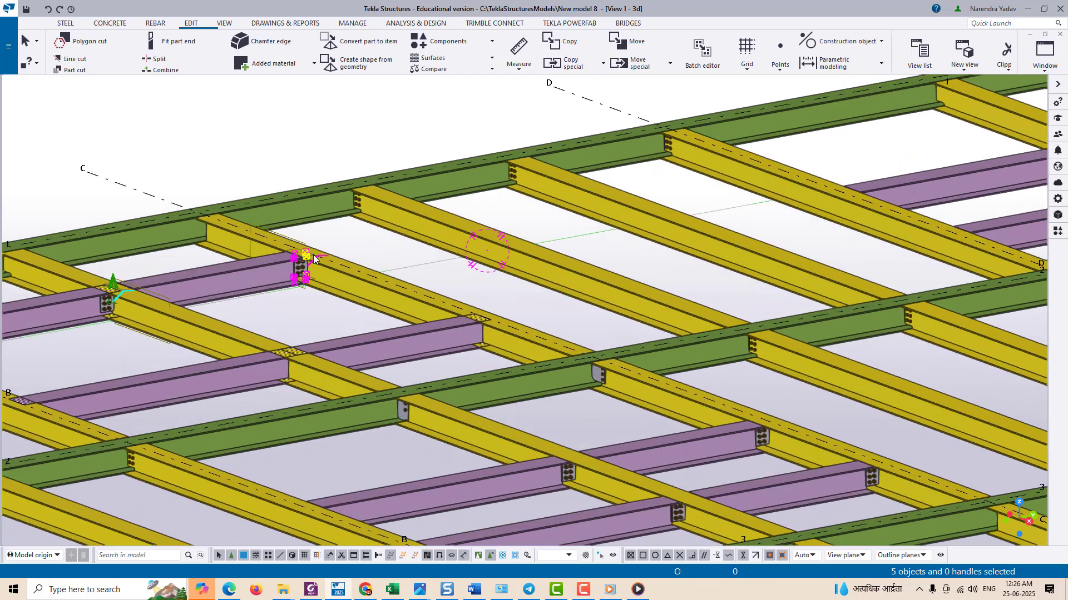
ctrl+middle_drag(218, 331, 445, 329)
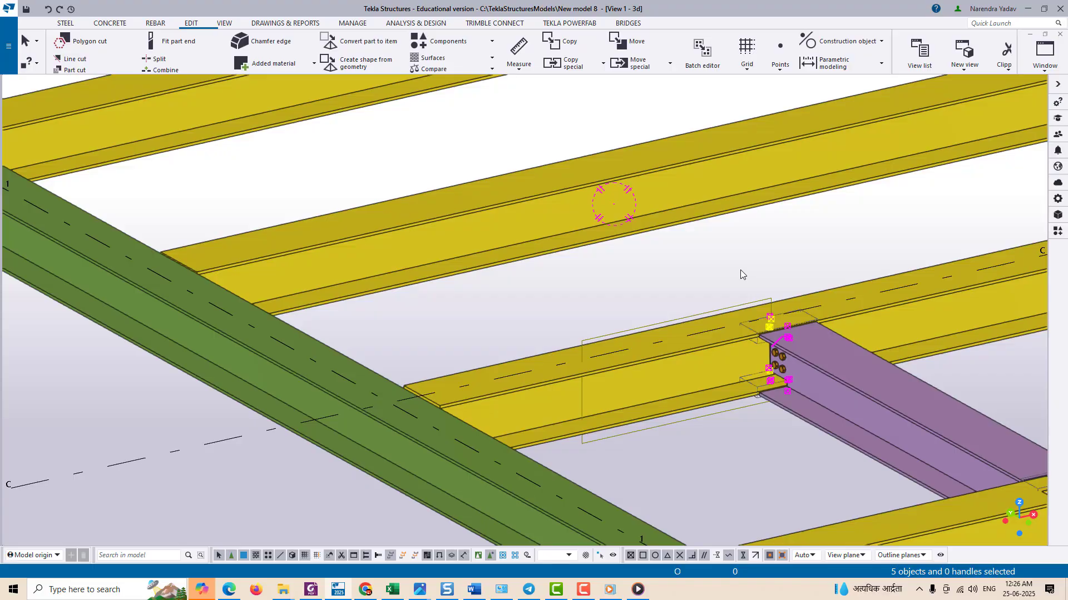
Step: Reselect the shear plate, bolts and cuts at the yellow grid C beam and start copying them to another plane
click(739, 258)
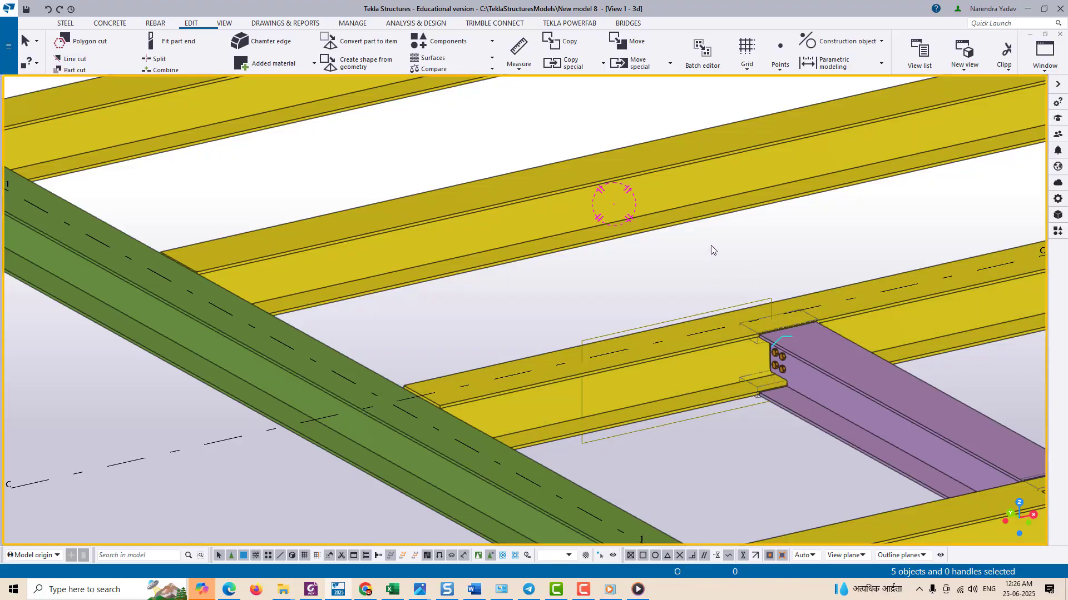
drag(690, 238, 848, 460)
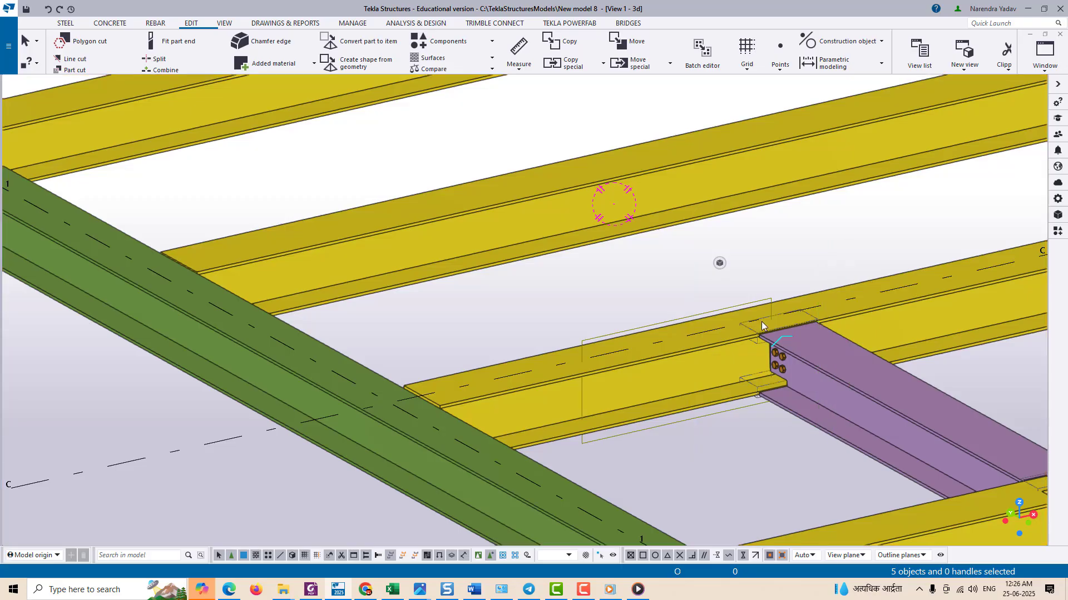
right_click(724, 244)
mouse_move(819, 280)
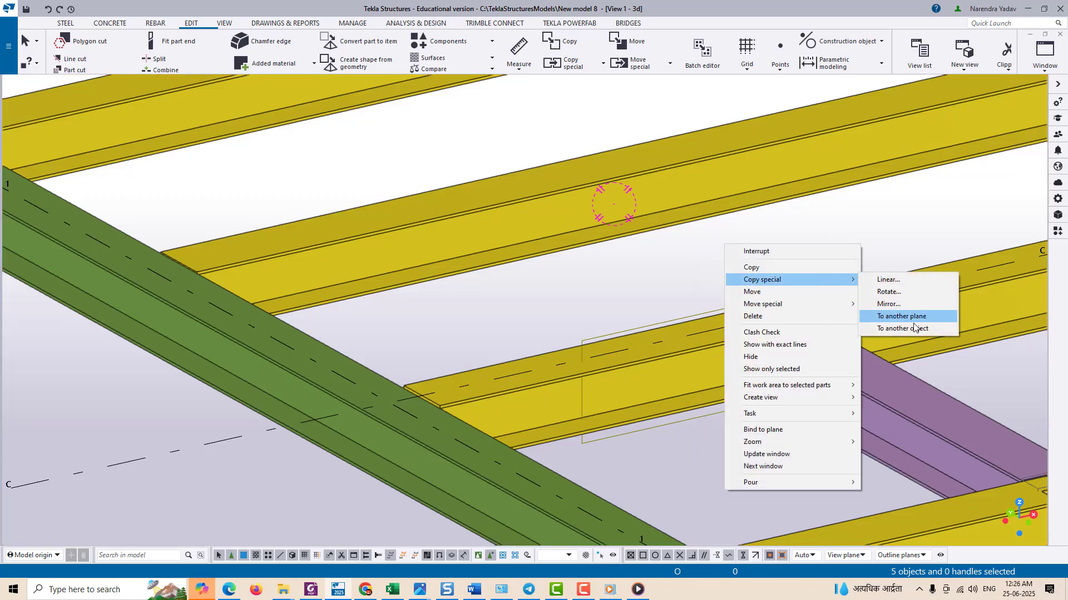
click(909, 322)
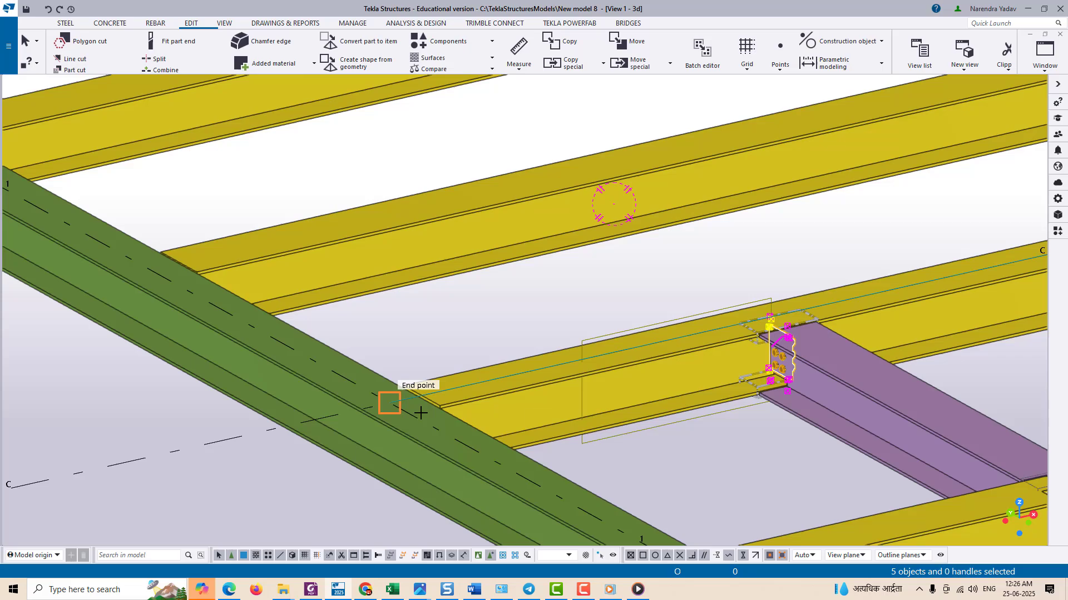
Step: Define the source plane at the grid C beam's end: origin at the top flange's lower corner, x along its lower edge, y at the corner above
middle_drag(427, 383, 410, 401)
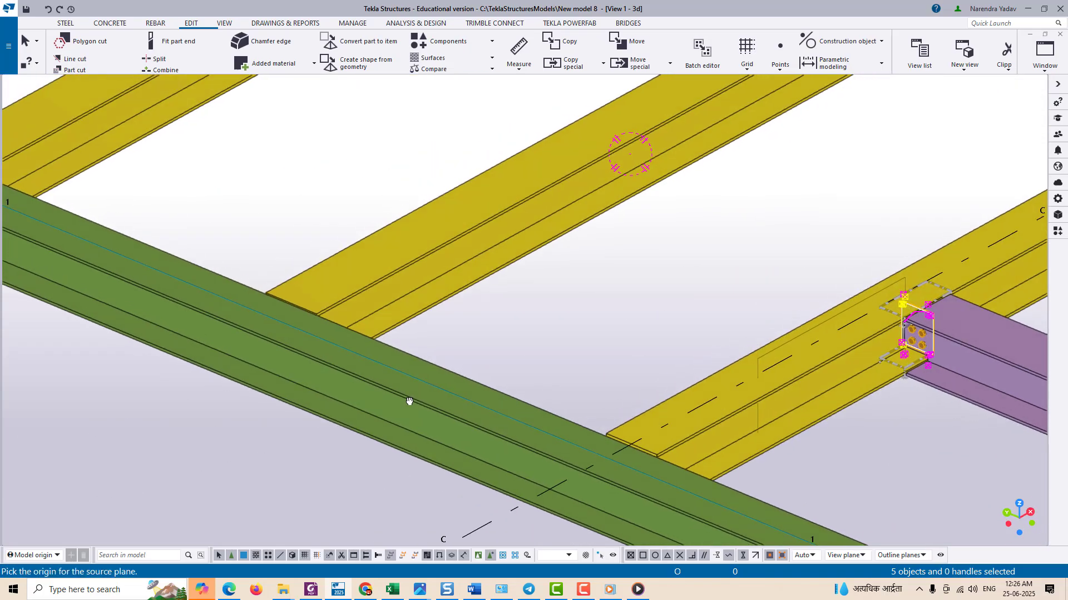
middle_drag(500, 408, 389, 362)
scroll(512, 417, up, 5)
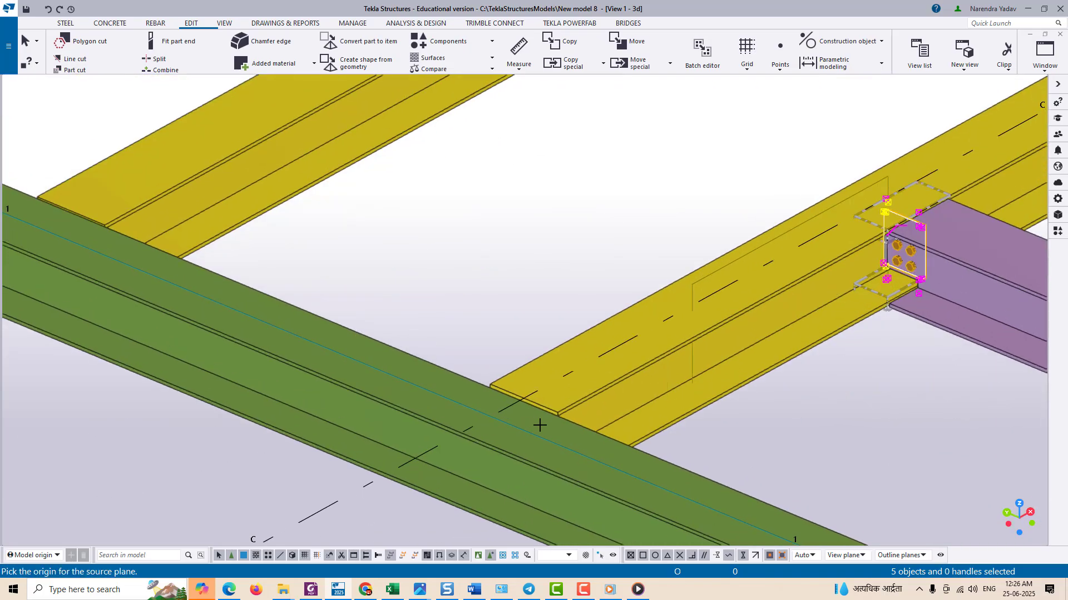
scroll(563, 430, up, 3)
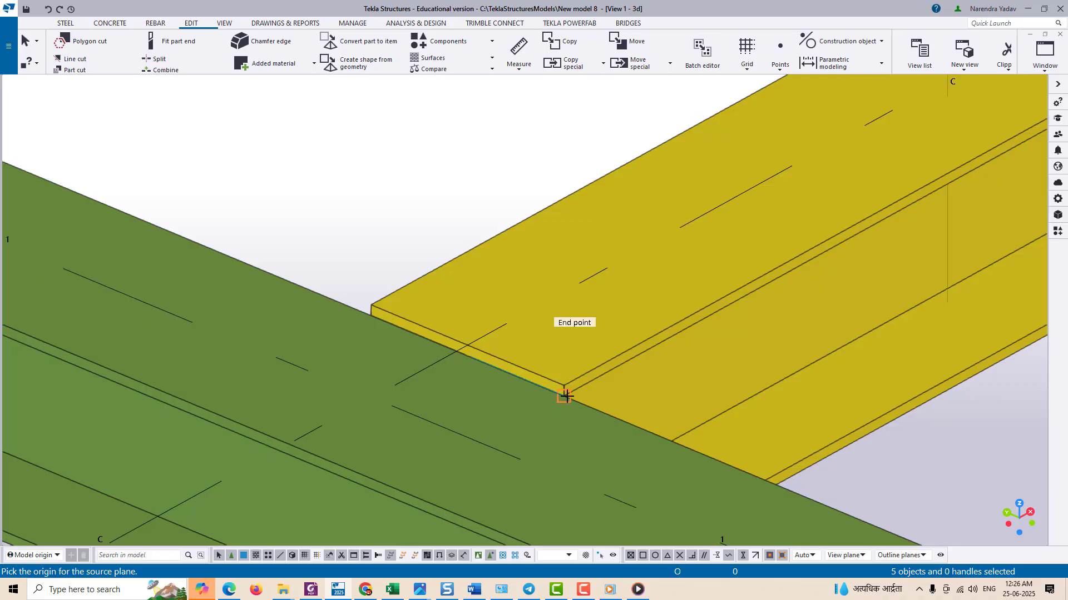
click(565, 396)
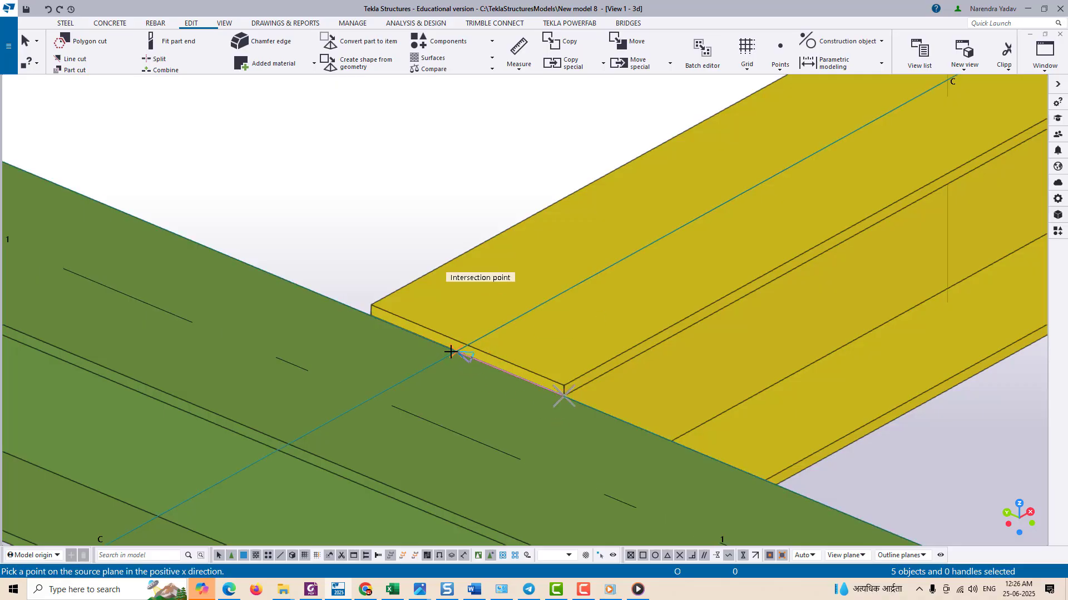
scroll(470, 373, up, 2)
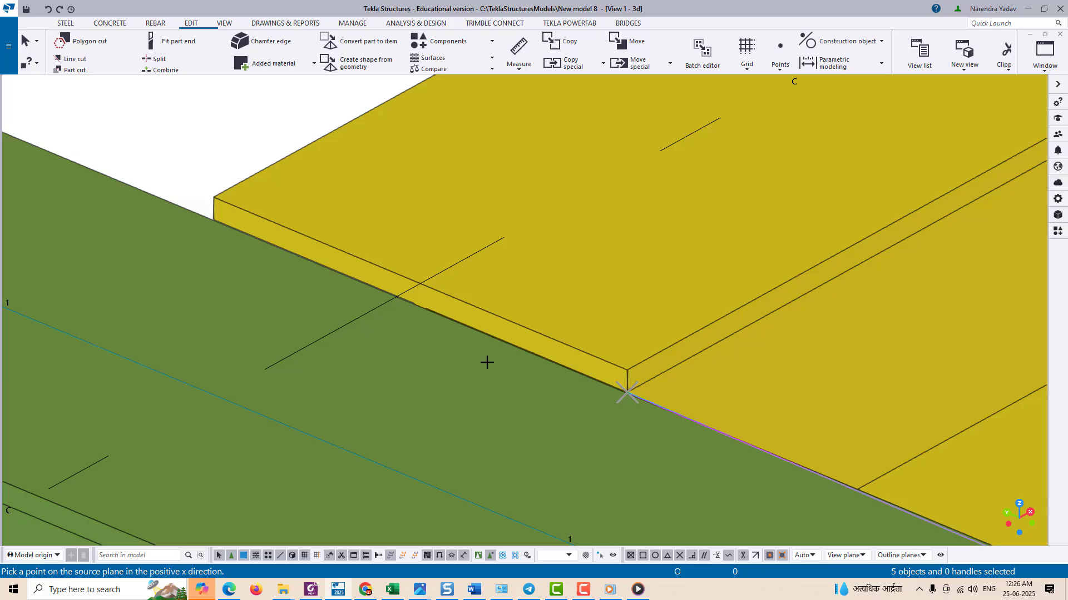
scroll(438, 307, up, 4)
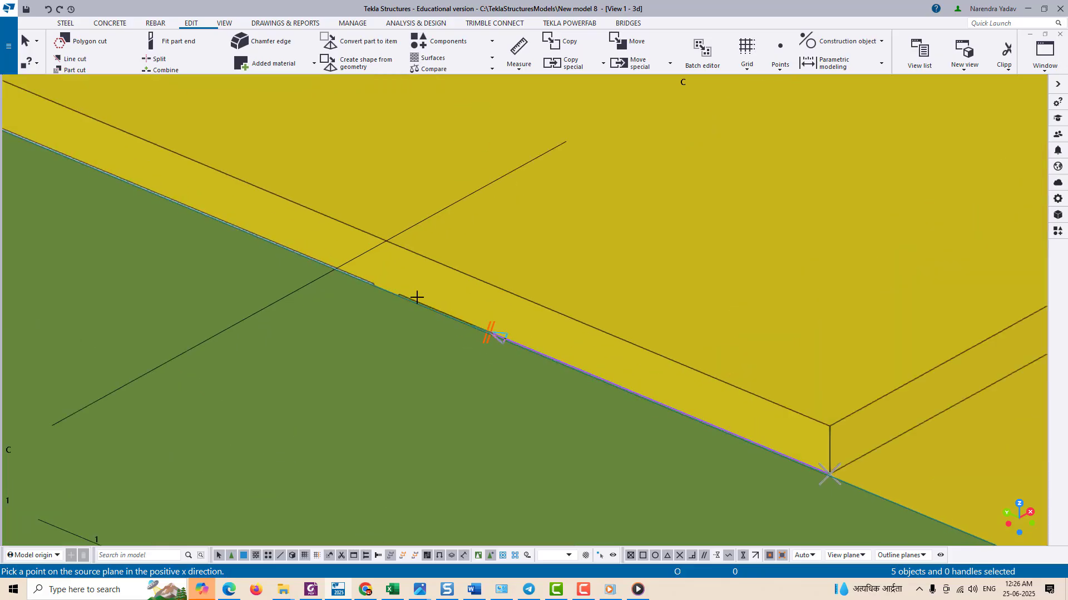
click(333, 295)
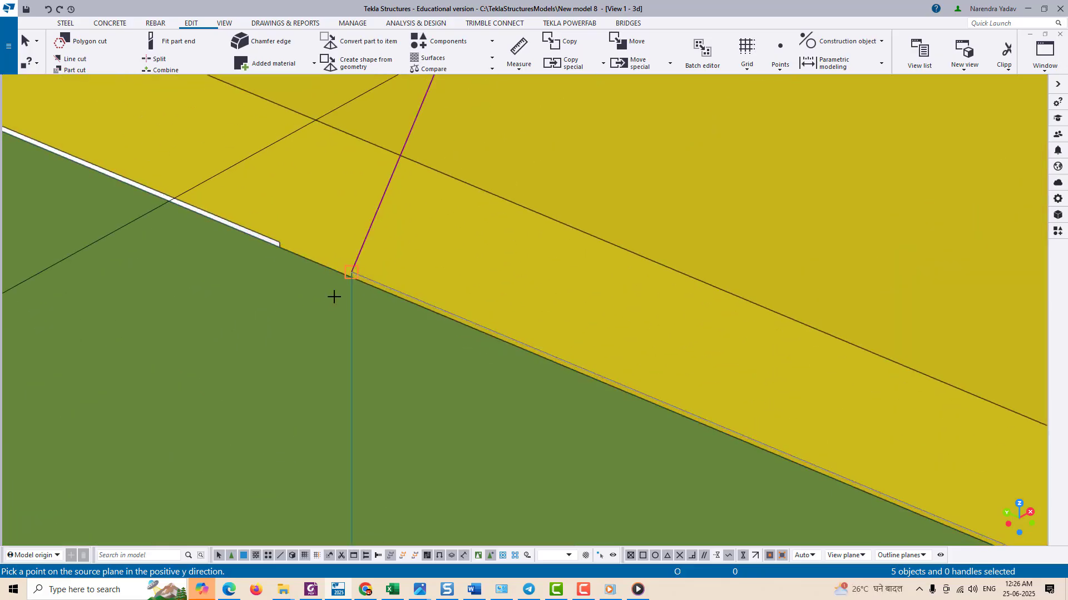
scroll(338, 289, down, 4)
scroll(581, 363, up, 1)
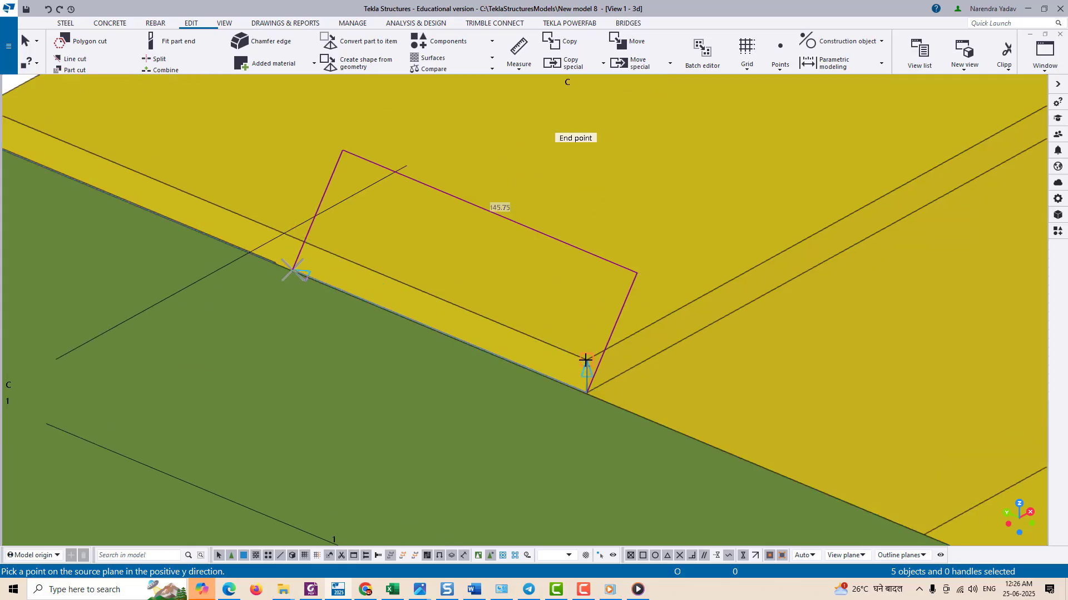
click(586, 364)
Step: Define the destination plane at the adjacent yellow beam's end towards grid D, matching the source's flange corner, lower edge and upper corner, and finish copying
scroll(581, 372, down, 6)
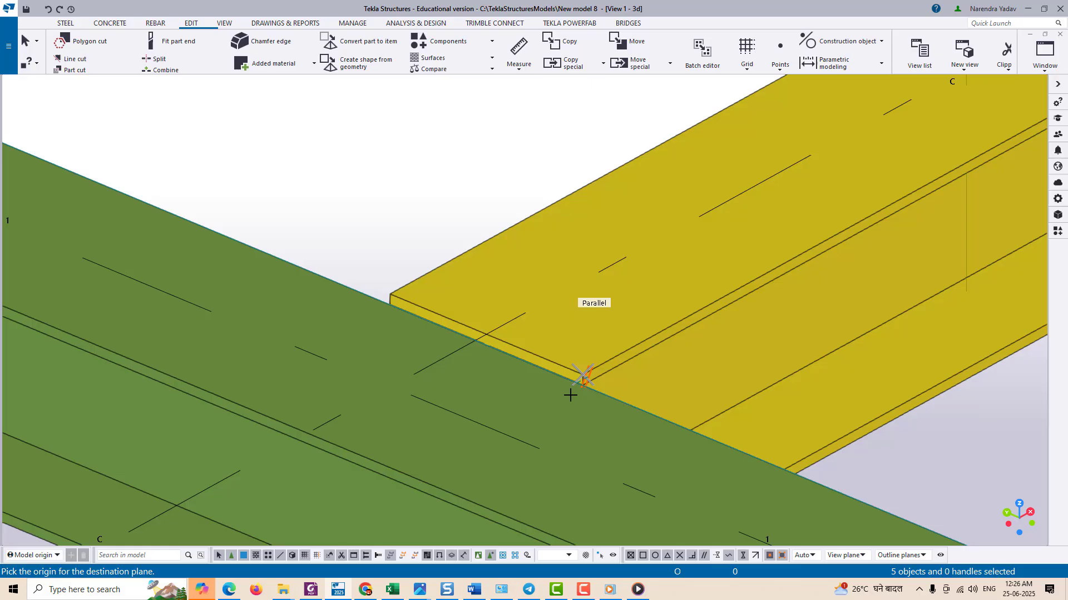
scroll(584, 391, up, 8)
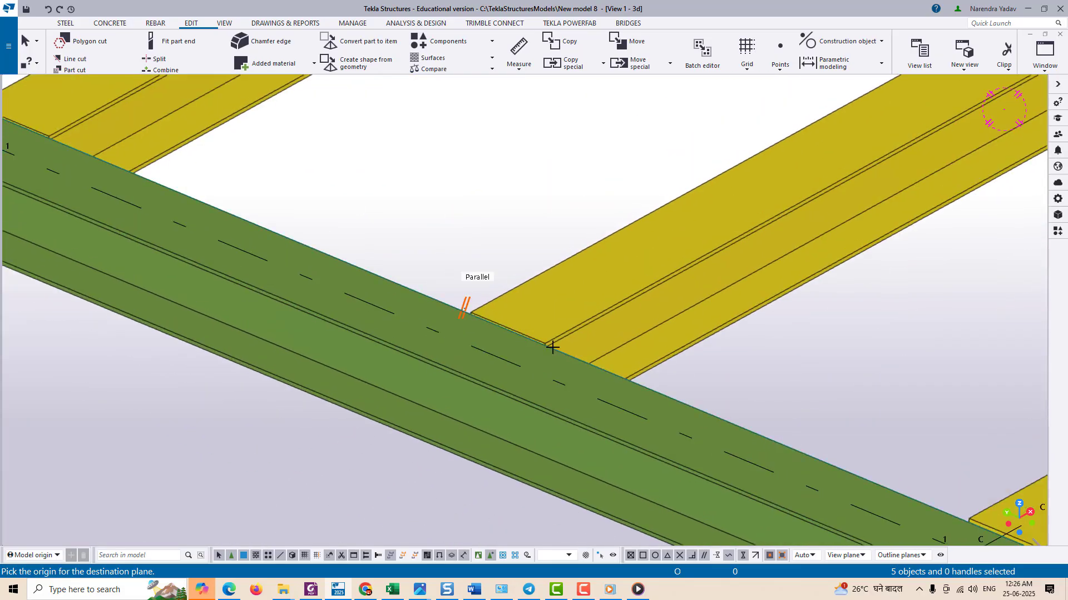
scroll(611, 401, up, 2)
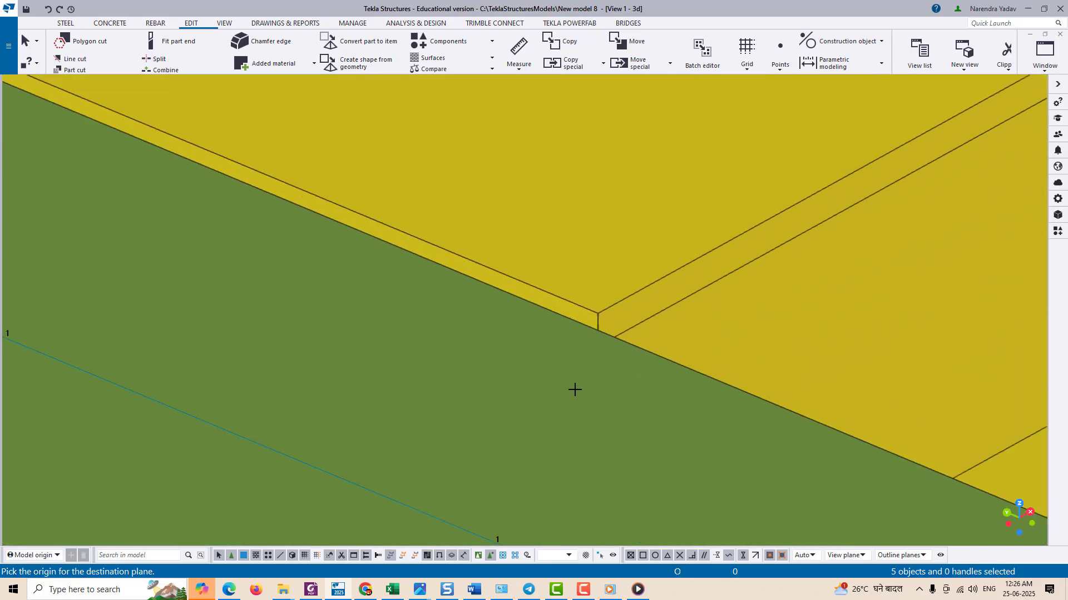
middle_drag(569, 223, 579, 451)
scroll(570, 290, down, 7)
middle_drag(588, 333, 589, 335)
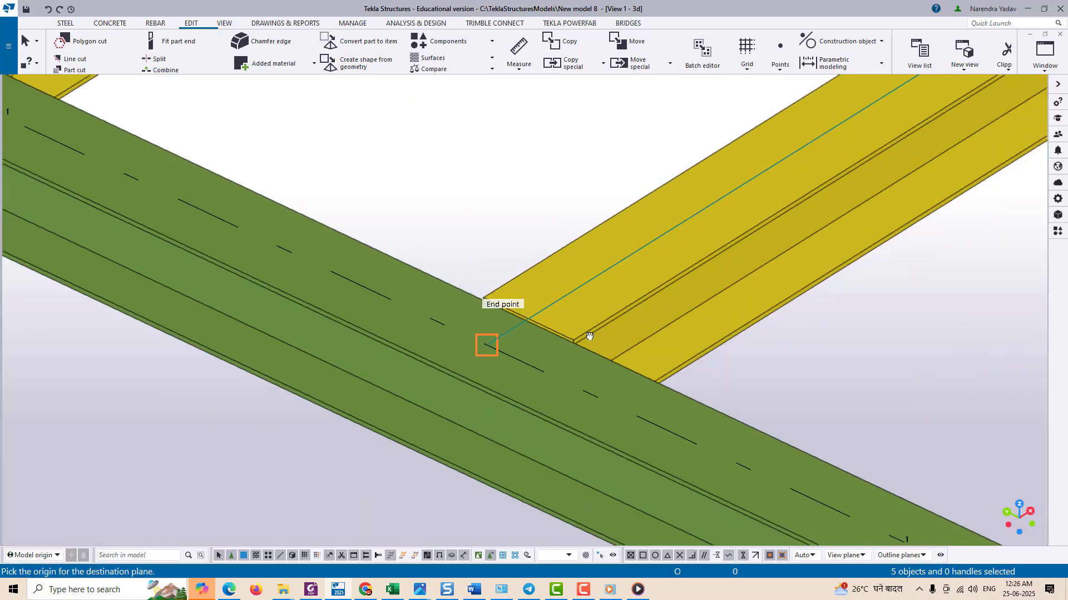
scroll(589, 336, up, 8)
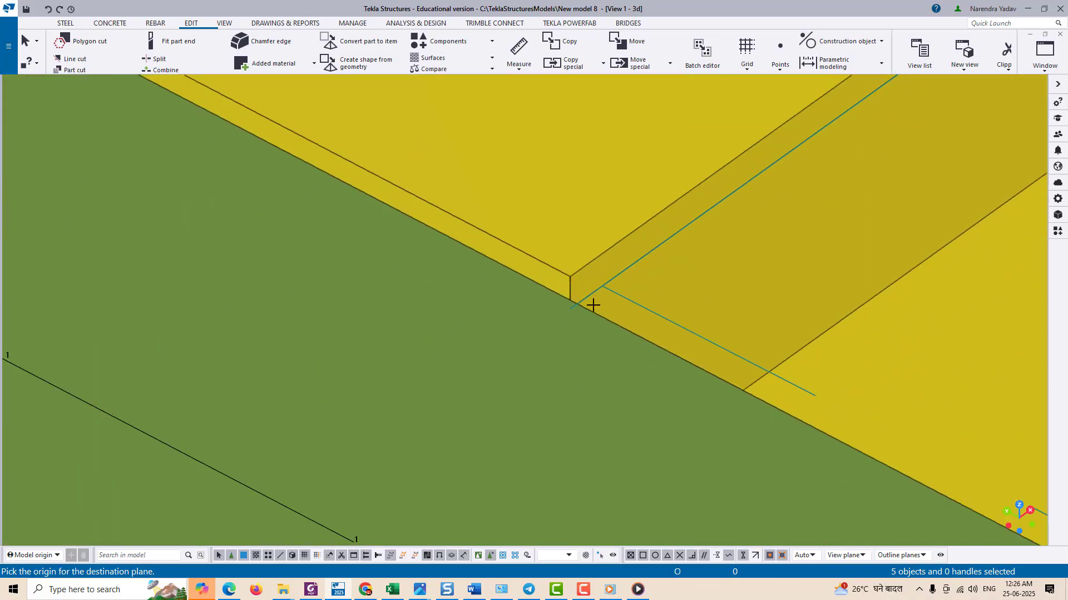
scroll(593, 305, up, 3)
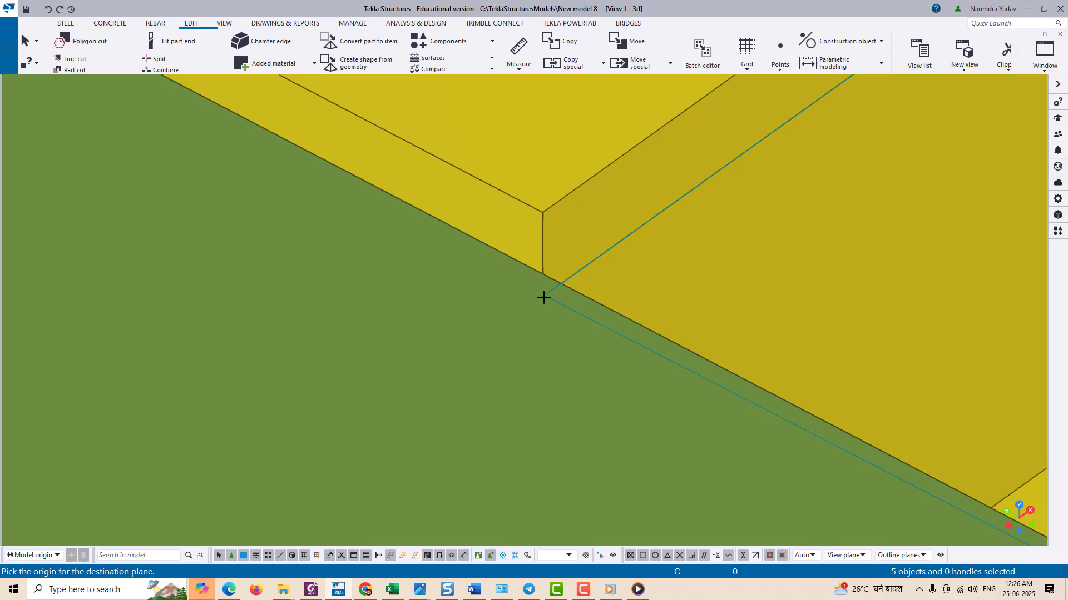
scroll(512, 269, down, 5)
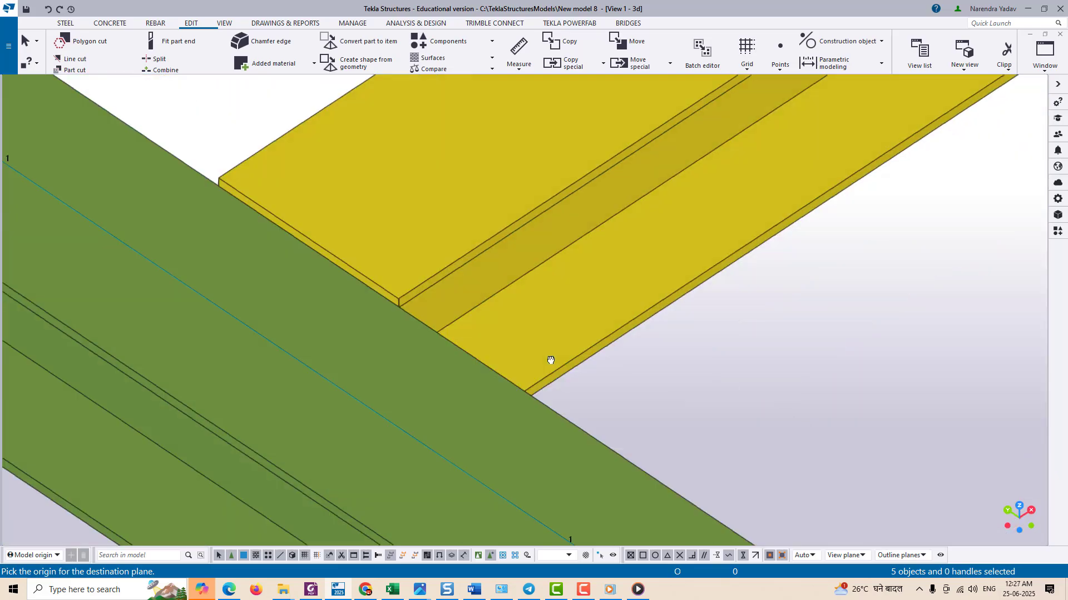
ctrl+middle_drag(551, 360, 536, 369)
scroll(121, 213, up, 5)
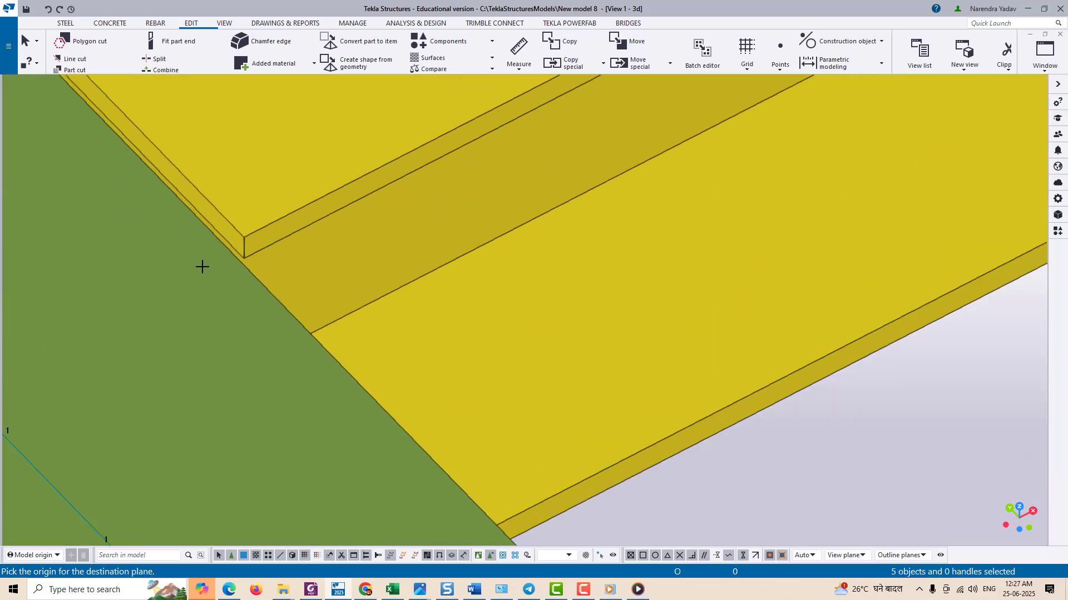
scroll(262, 256, up, 2)
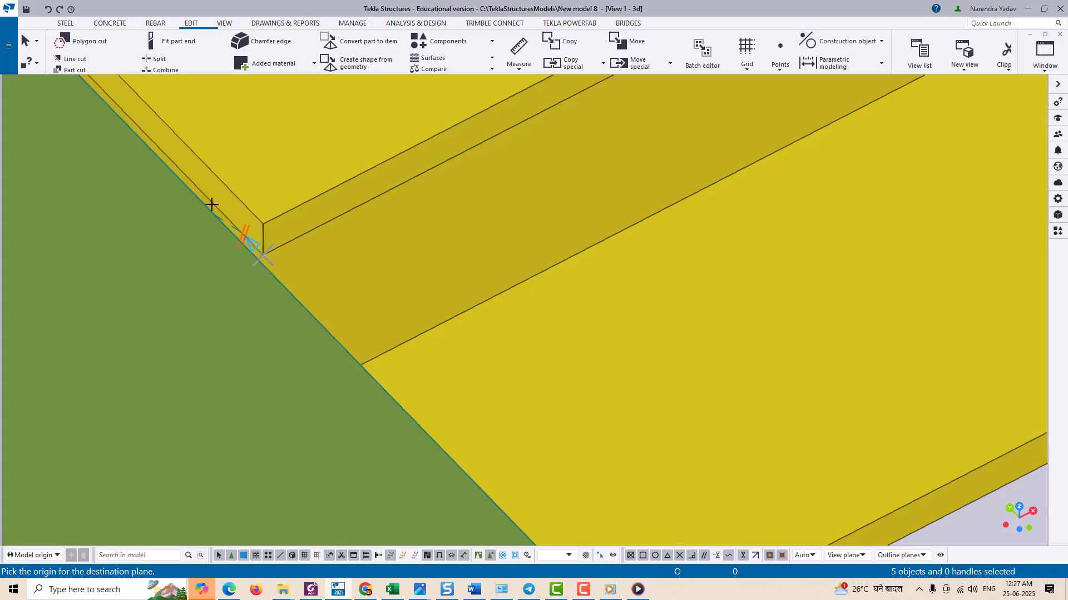
click(211, 205)
middle_drag(138, 206, 420, 429)
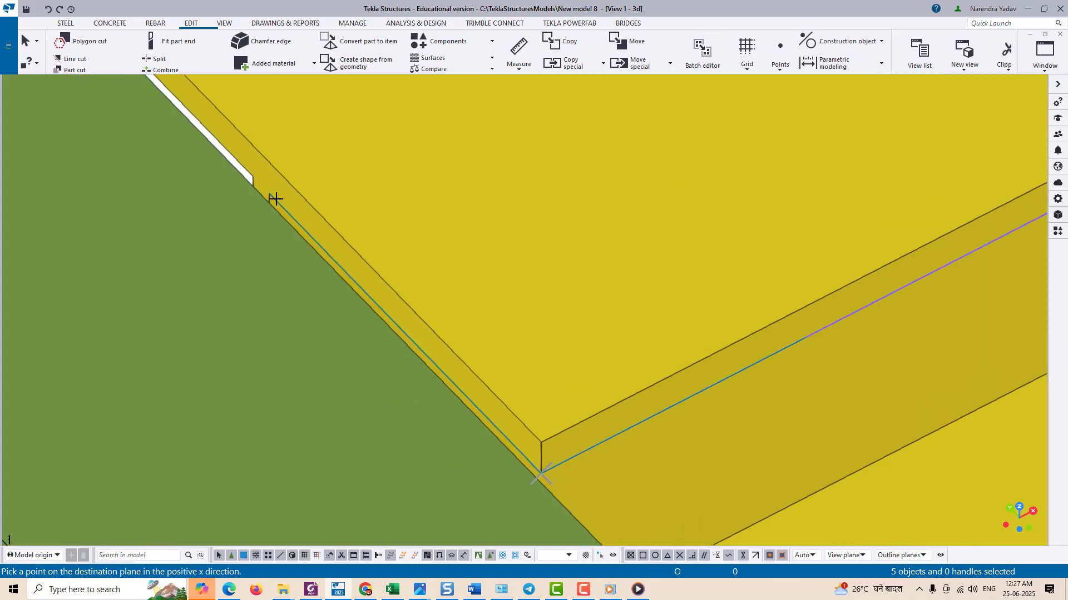
click(269, 194)
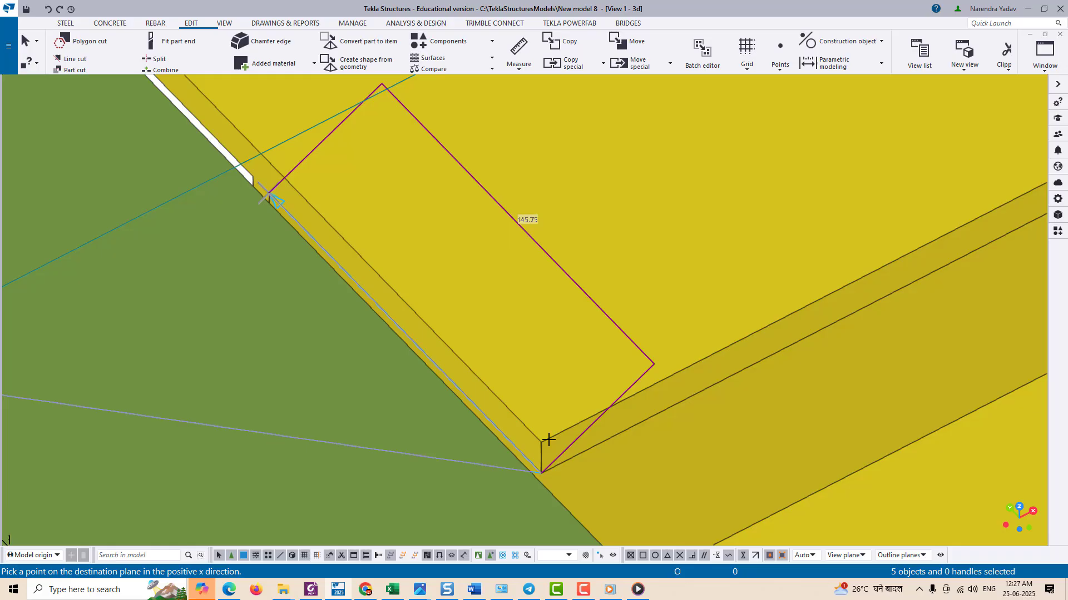
click(543, 439)
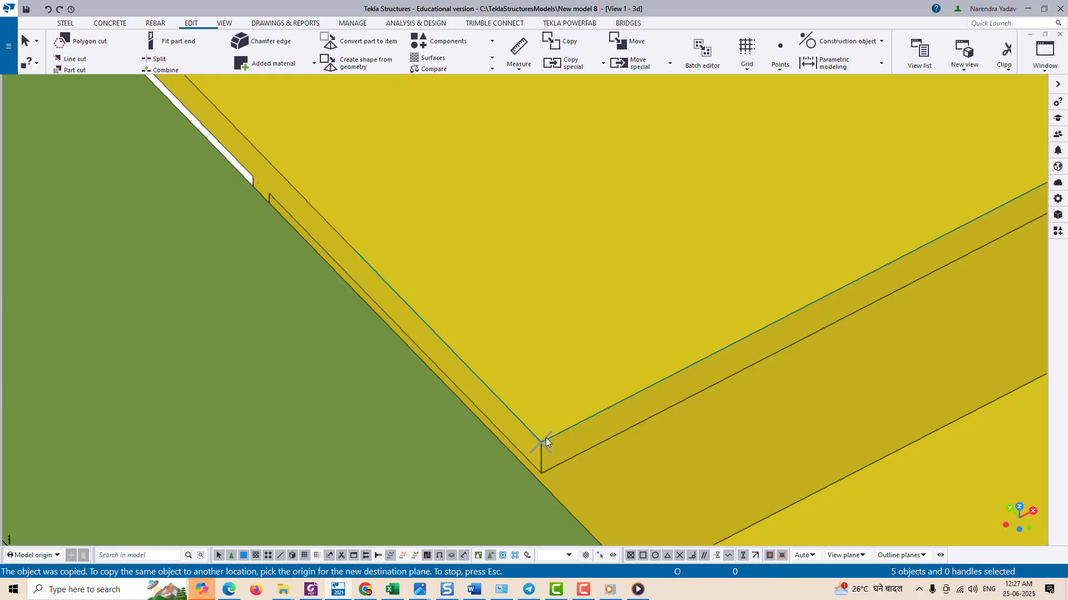
scroll(387, 432, down, 3)
scroll(387, 433, down, 5)
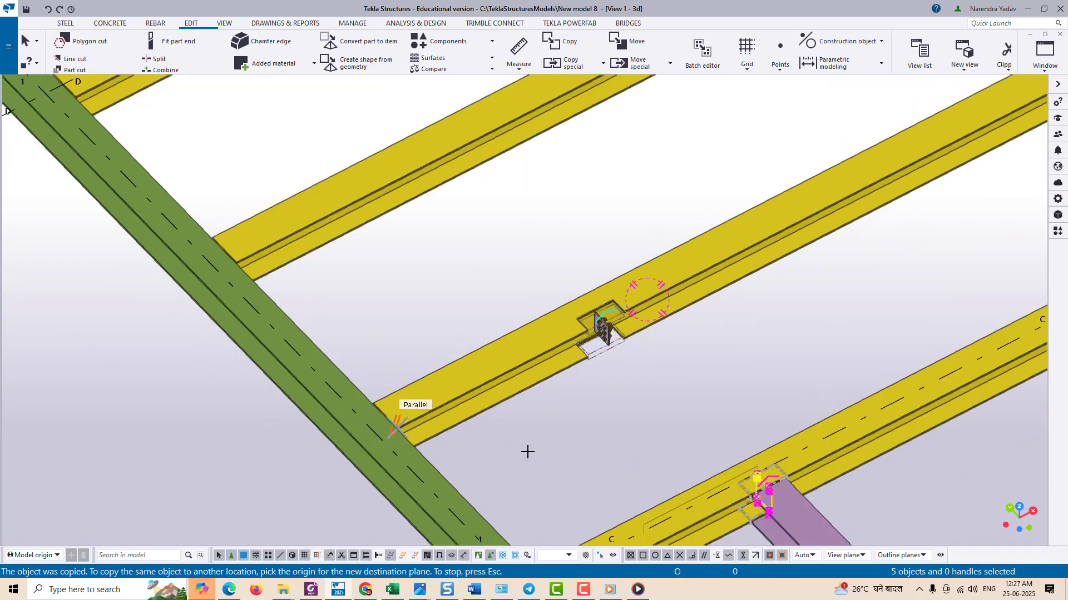
middle_drag(612, 463, 618, 452)
right_click(520, 238)
click(542, 243)
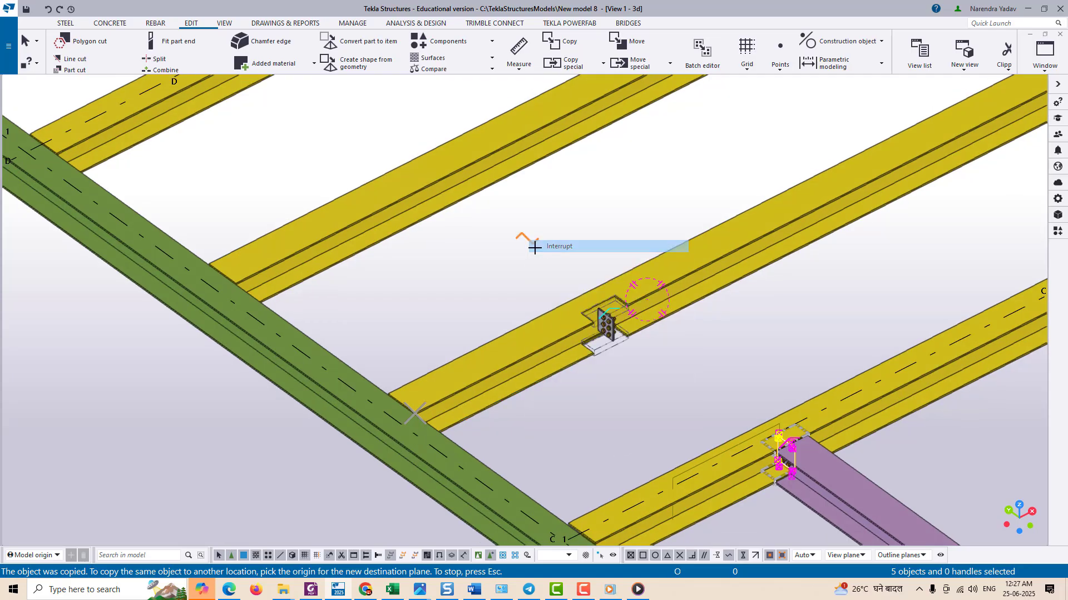
click(621, 316)
key(Escape)
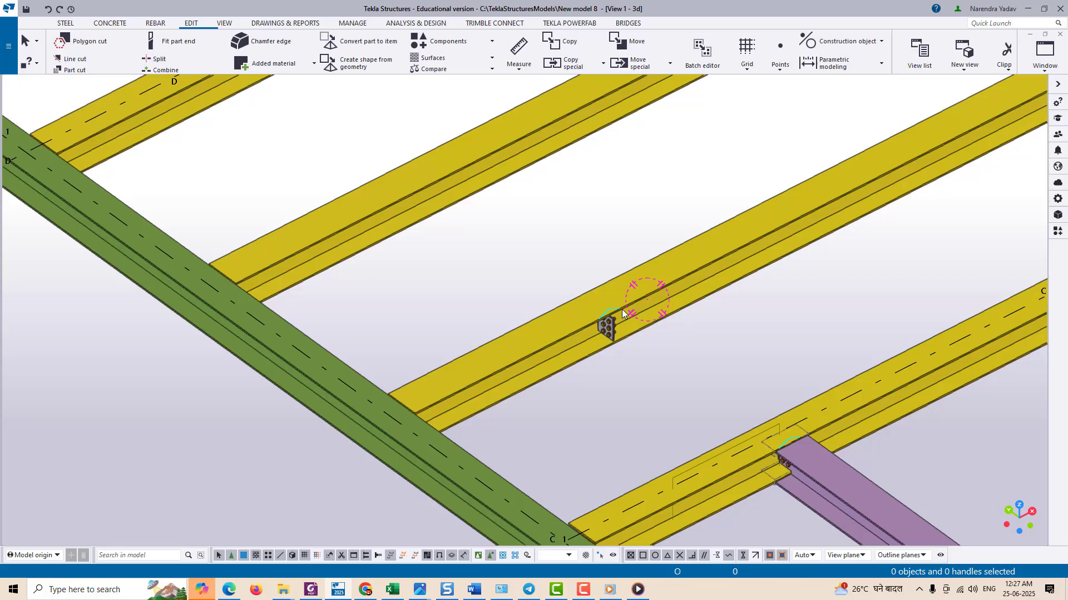
Step: Examine the position of the copied shear plate and bolts on the yellow beam relative to the neighbouring purple beam's connection
middle_drag(621, 419, 666, 414)
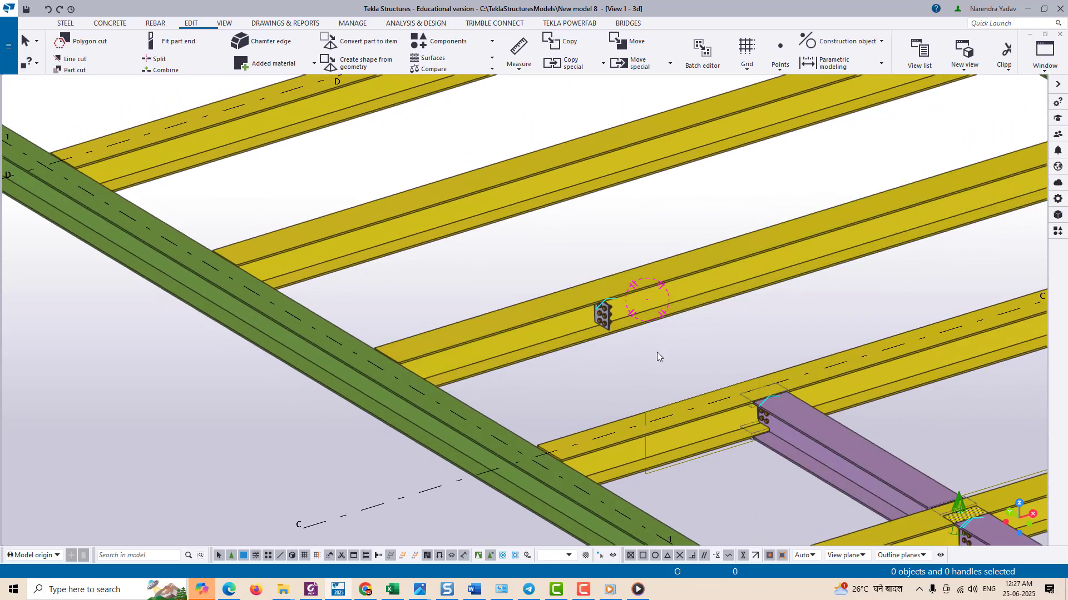
scroll(545, 339, down, 2)
scroll(534, 361, down, 3)
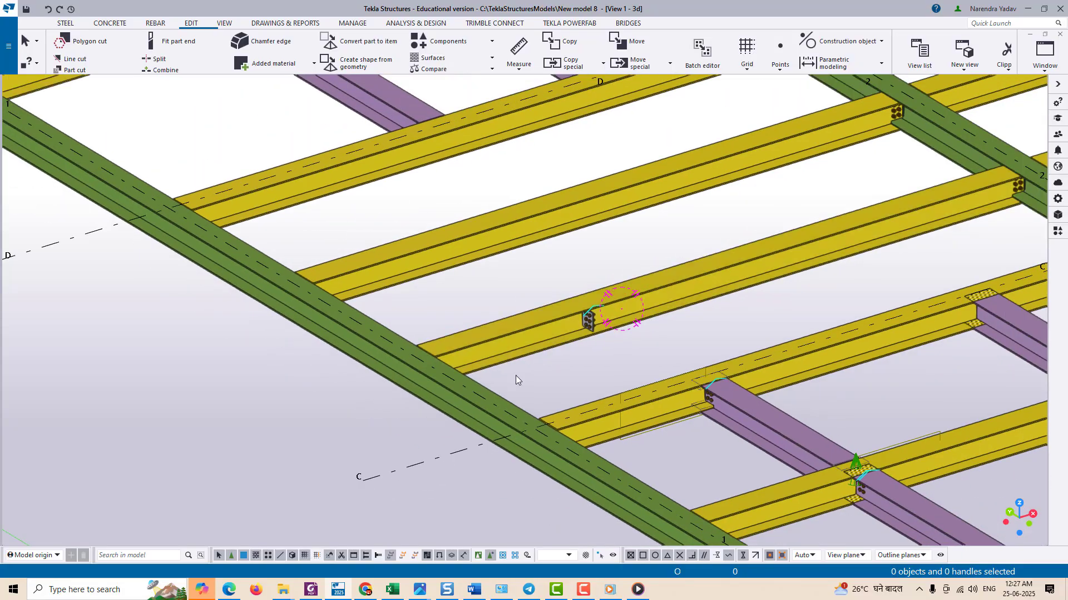
scroll(589, 362, down, 4)
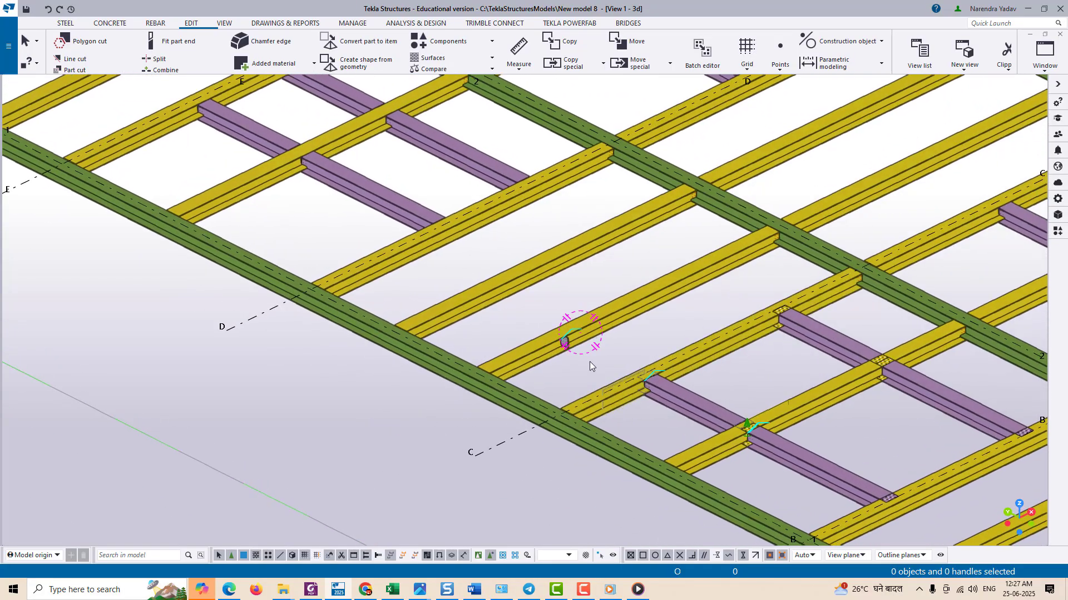
scroll(611, 366, up, 6)
click(644, 326)
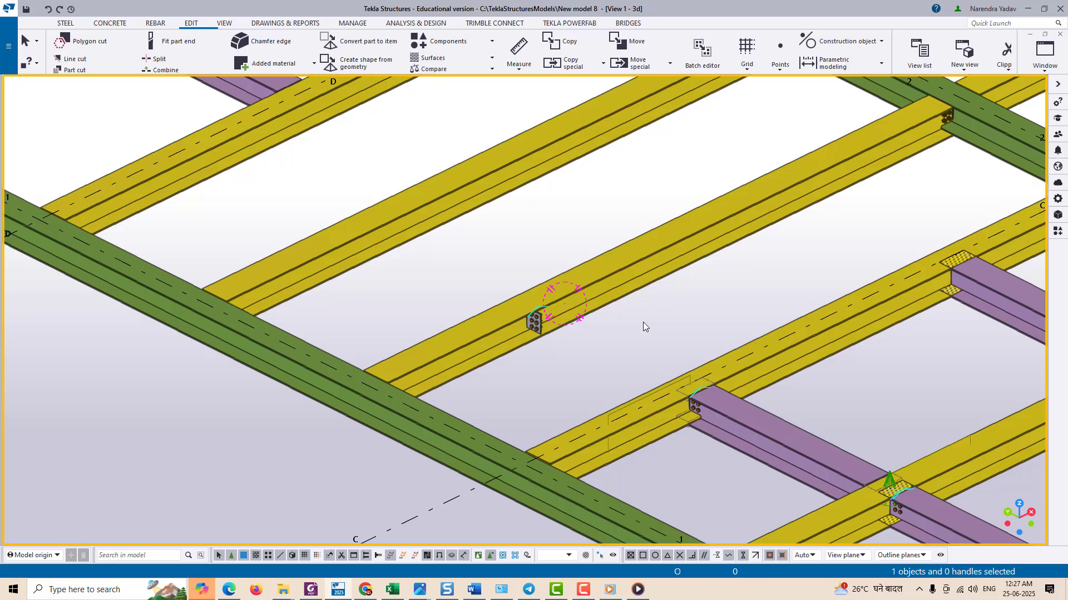
scroll(503, 383, down, 4)
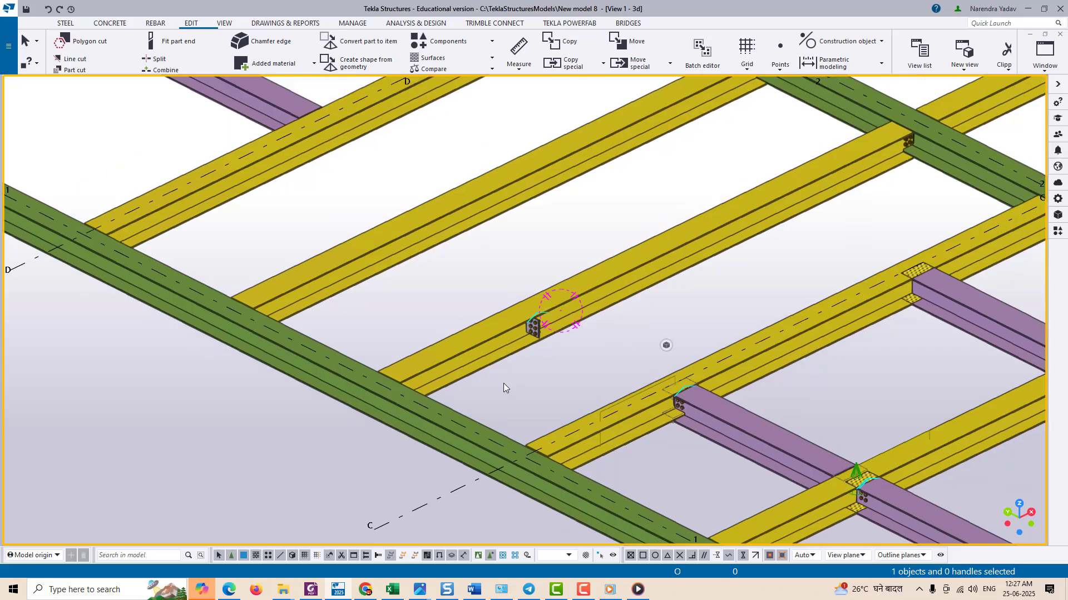
mouse_move(543, 426)
ctrl+middle_down()
mouse_move(529, 432)
mouse_move(419, 415)
mouse_move(417, 406)
mouse_move(537, 428)
ctrl+middle_up()
click(610, 364)
scroll(611, 364, up, 2)
click(643, 326)
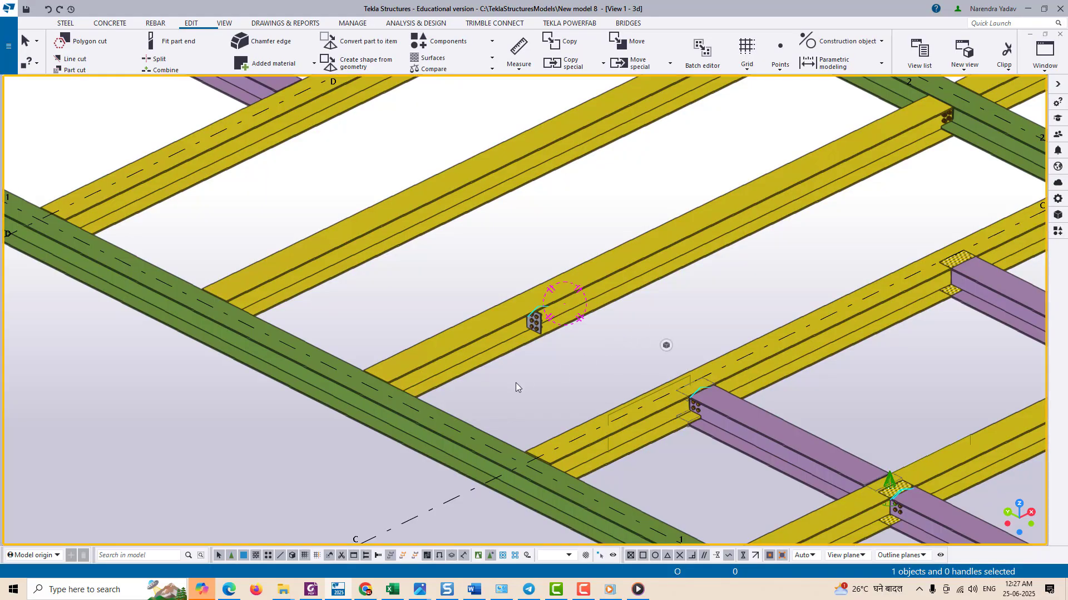
scroll(511, 384, down, 3)
scroll(503, 386, up, 2)
ctrl+middle_drag(584, 424, 412, 398)
scroll(515, 314, up, 2)
scroll(516, 313, up, 2)
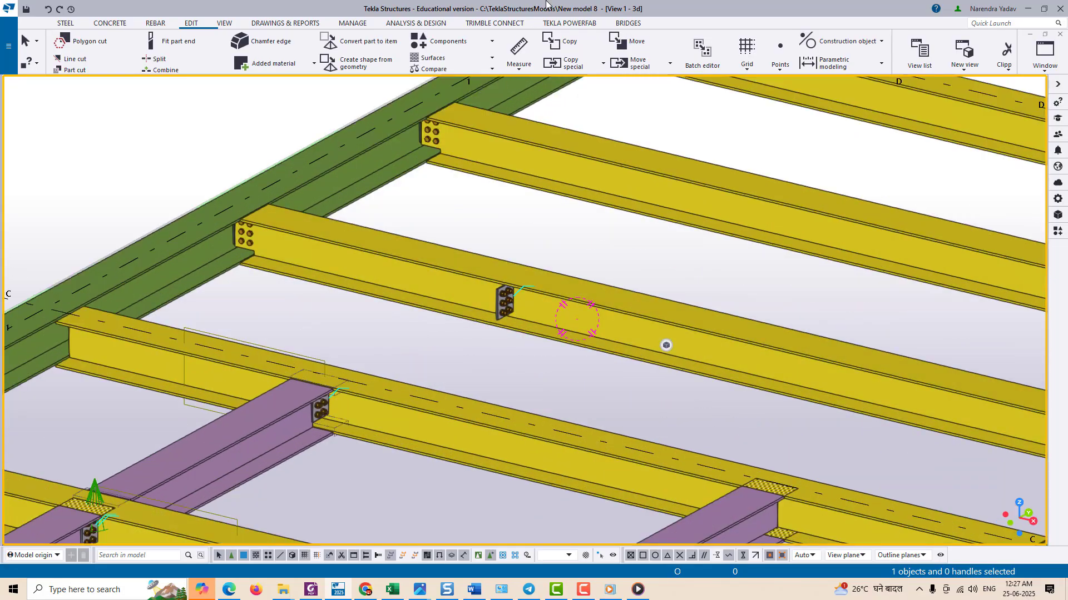
Step: Measure from the copied shear plate's upper corner to the green beam on grid 1
click(519, 49)
scroll(492, 297, up, 3)
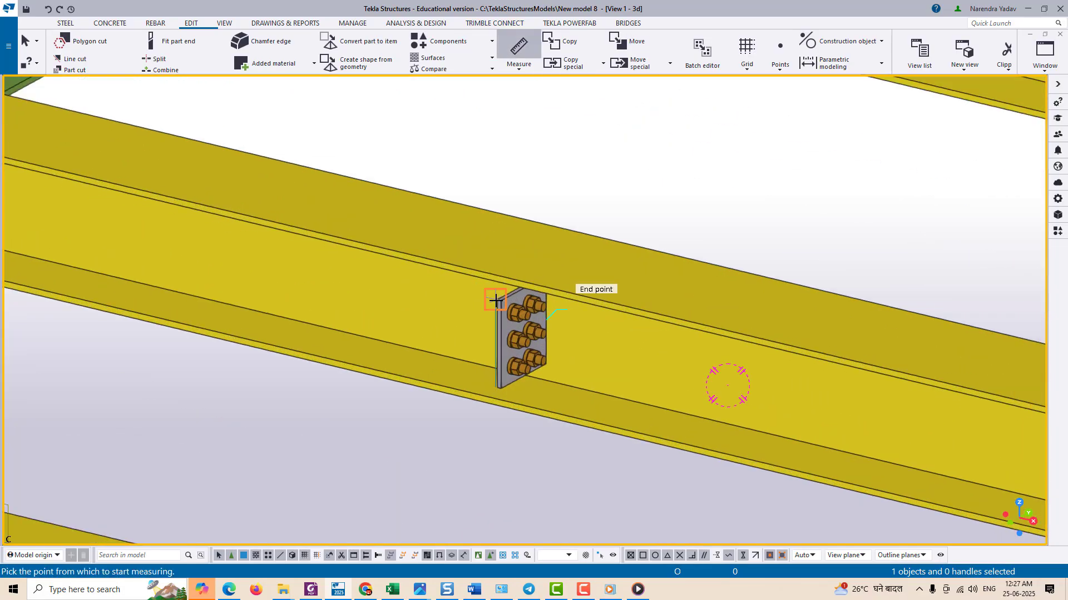
click(495, 300)
scroll(593, 323, down, 4)
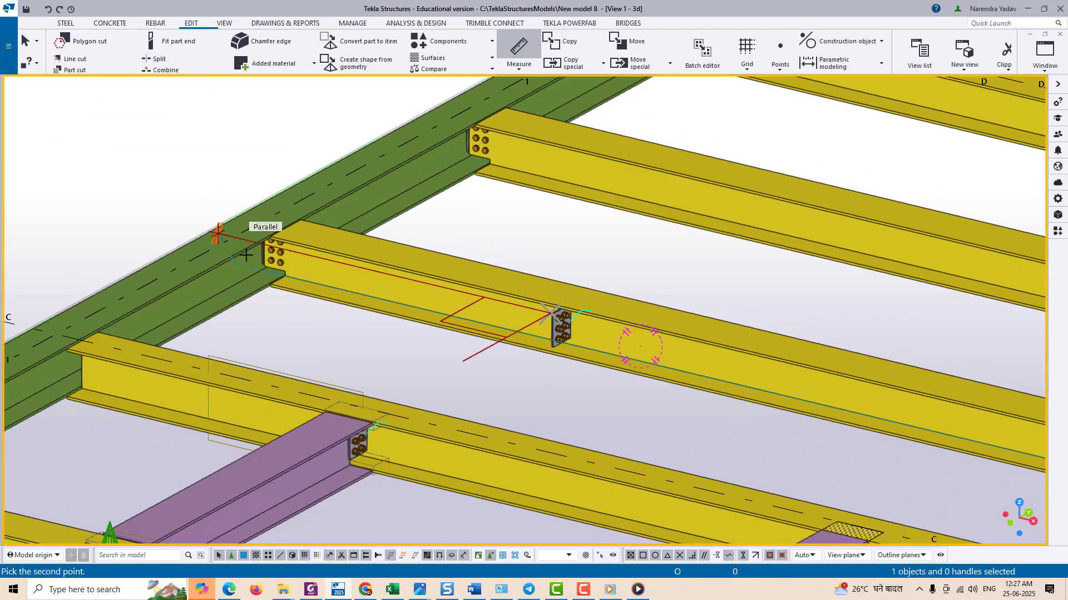
scroll(270, 256, up, 2)
right_click(168, 145)
click(256, 238)
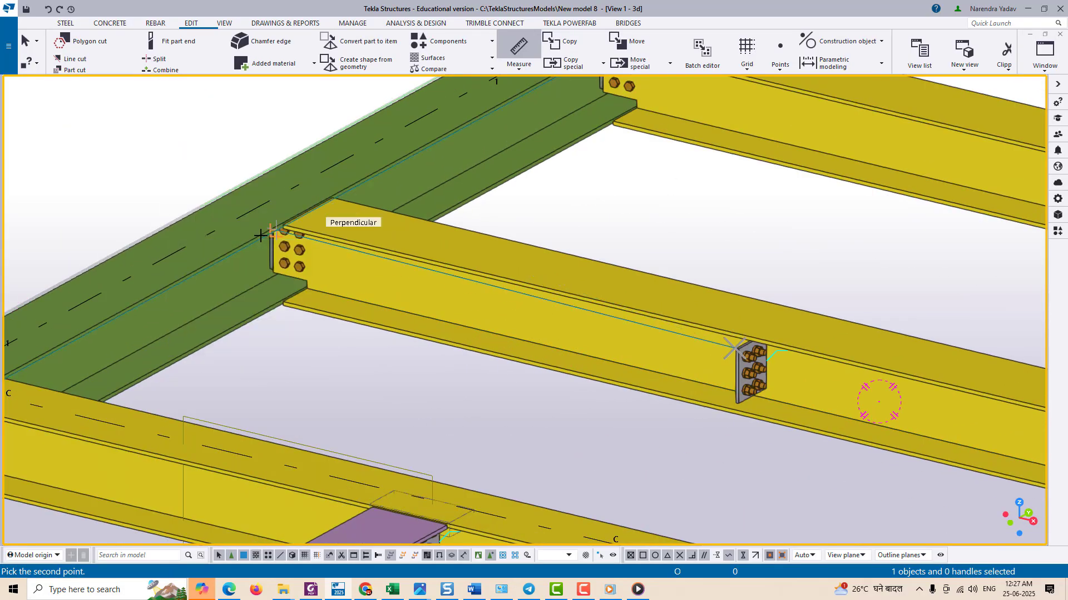
click(174, 125)
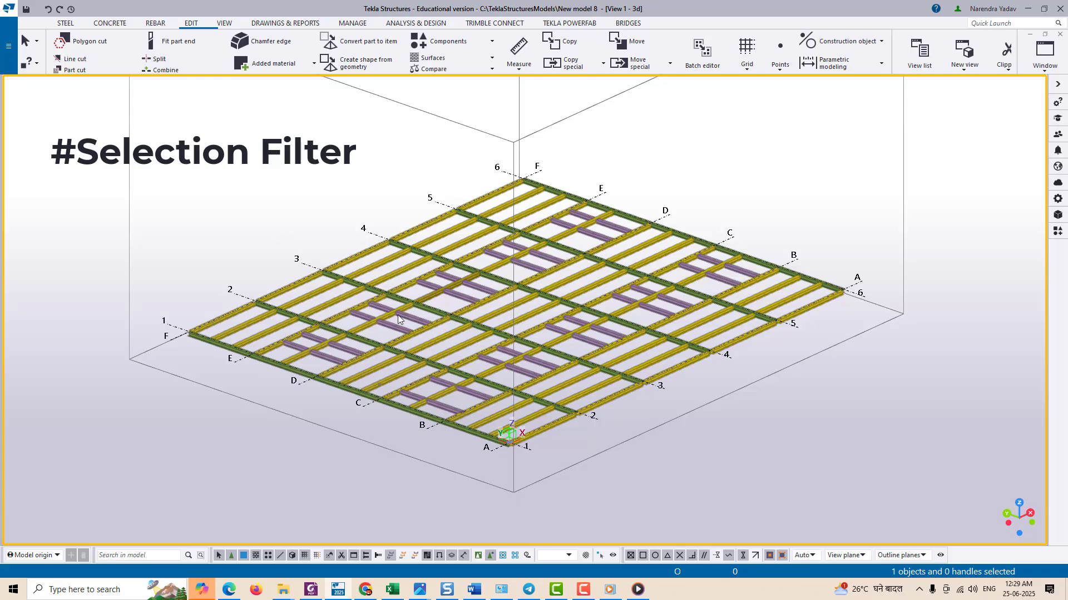
Step: Select and deselect the whole floor framing, and open the object group selection filter settings clear of the model
drag(148, 135, 881, 510)
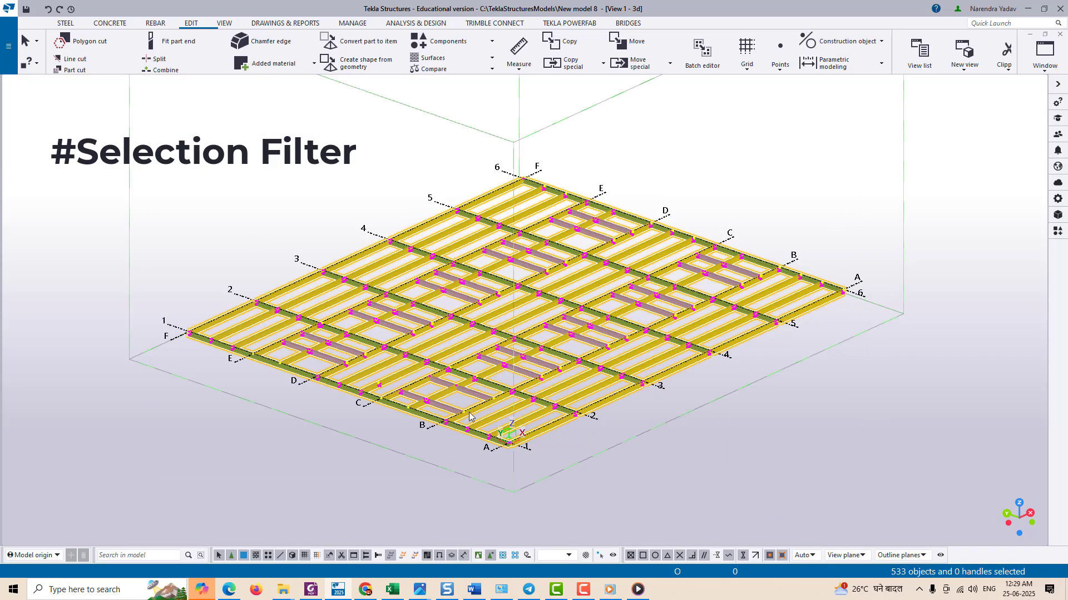
click(466, 452)
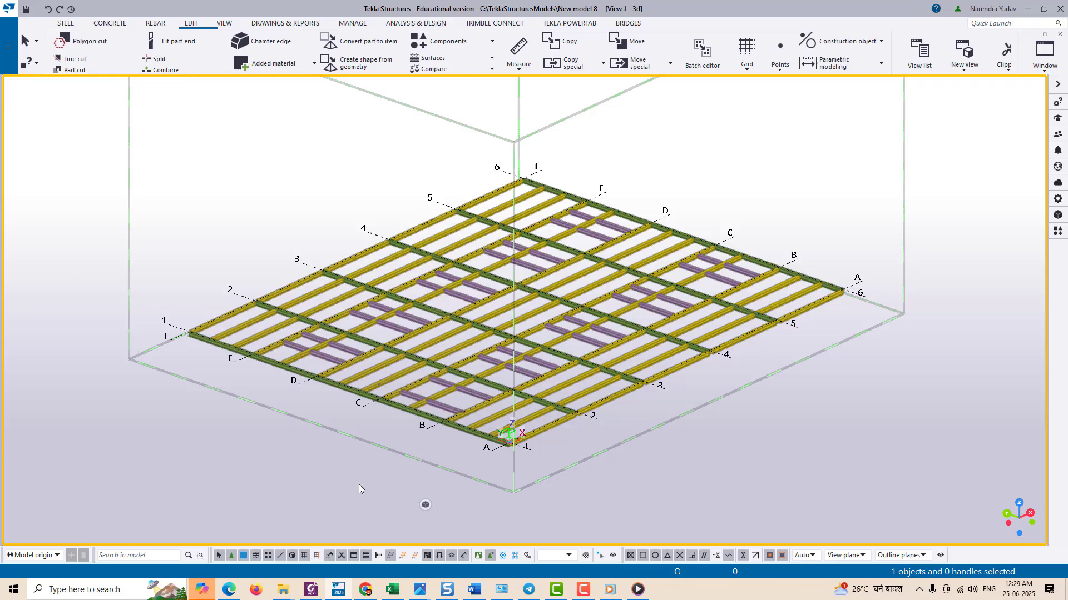
key(ctrl+g)
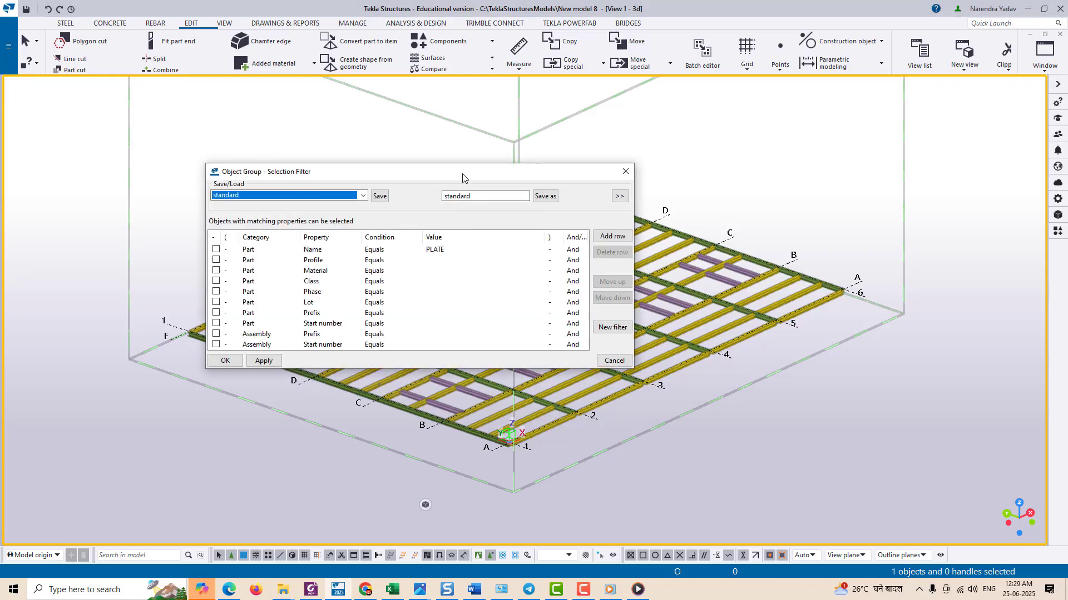
drag(462, 177, 827, 104)
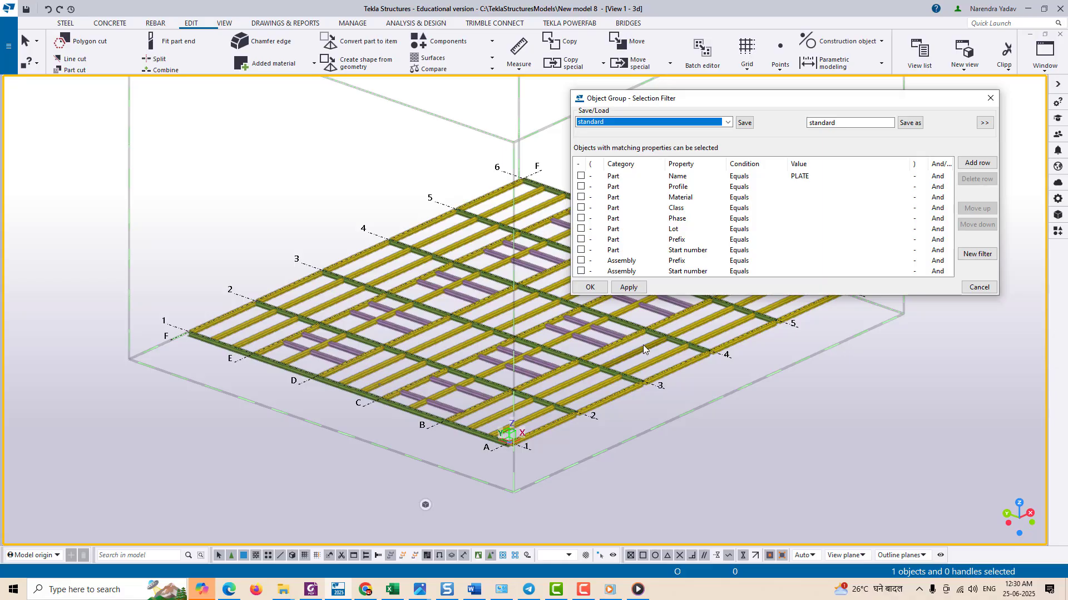
Step: Review the category and property options of the filter row for parts named PLATE, and dismiss the licensing notice
click(637, 165)
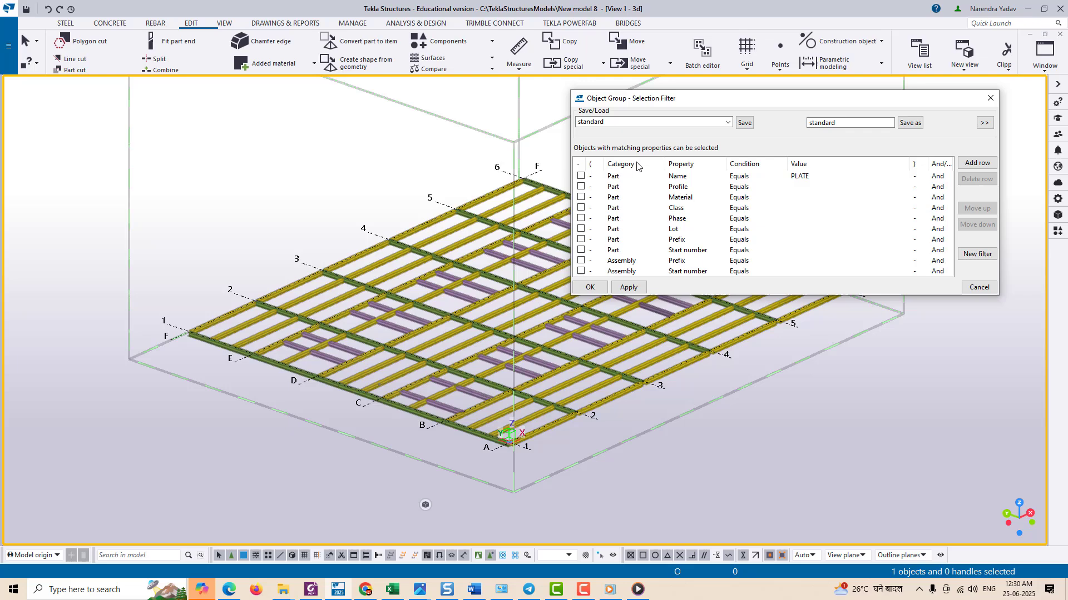
click(632, 176)
click(660, 177)
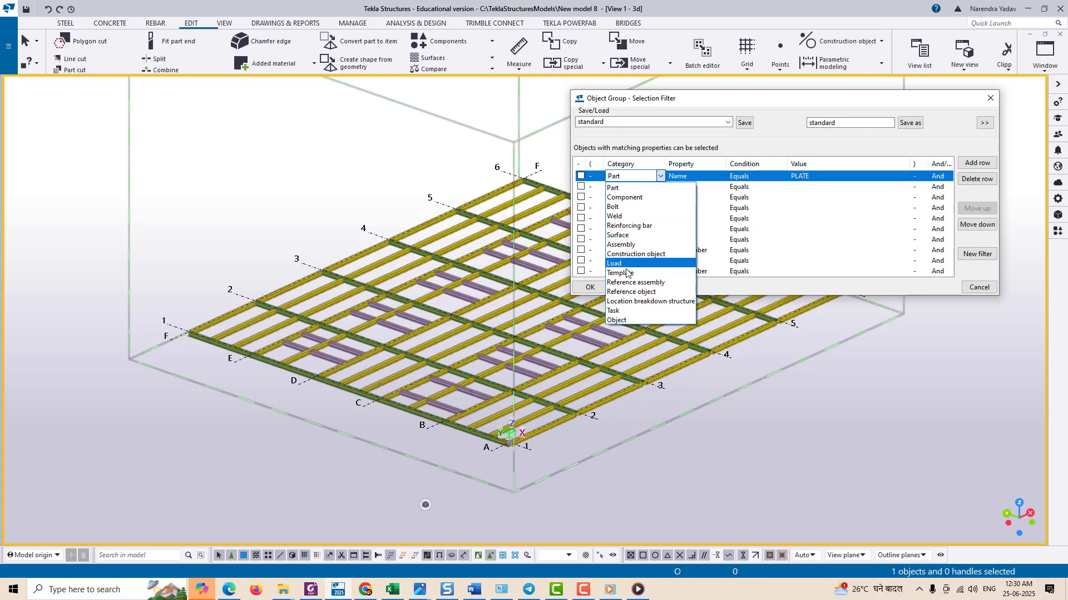
click(659, 189)
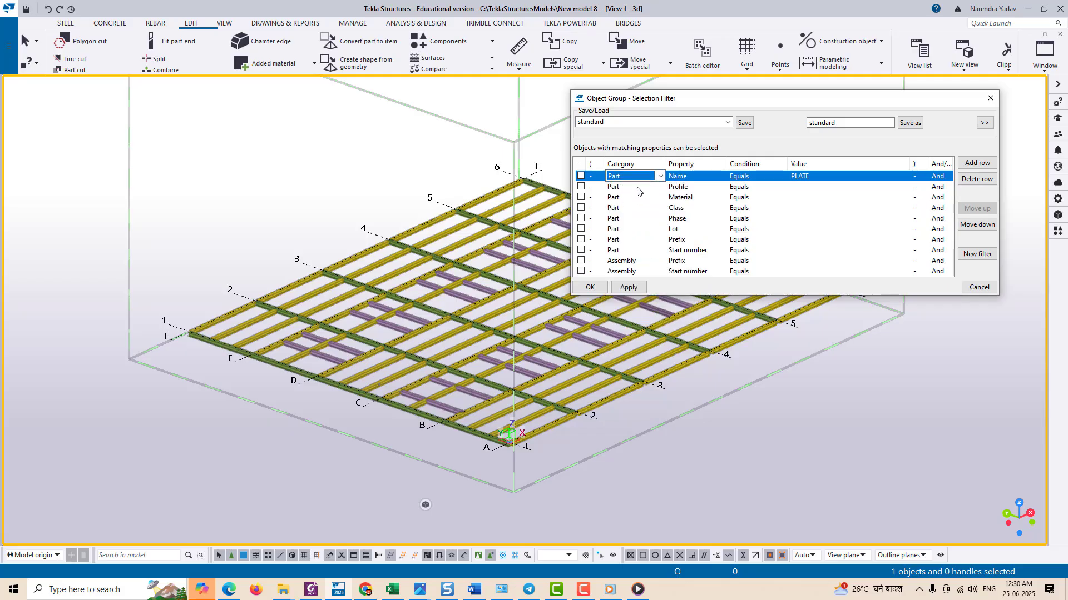
click(712, 177)
click(722, 176)
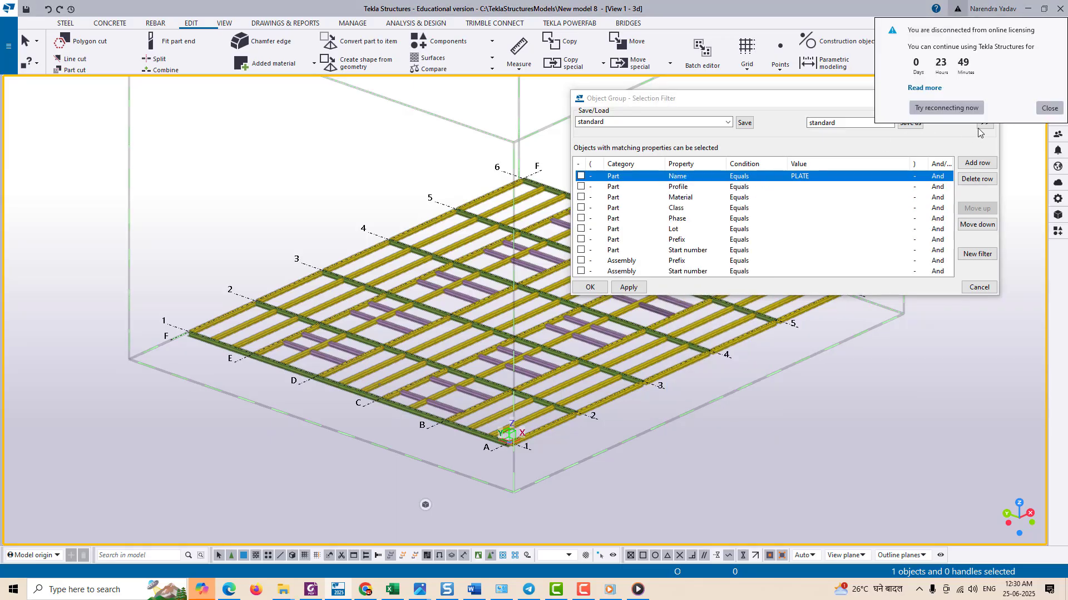
click(1049, 109)
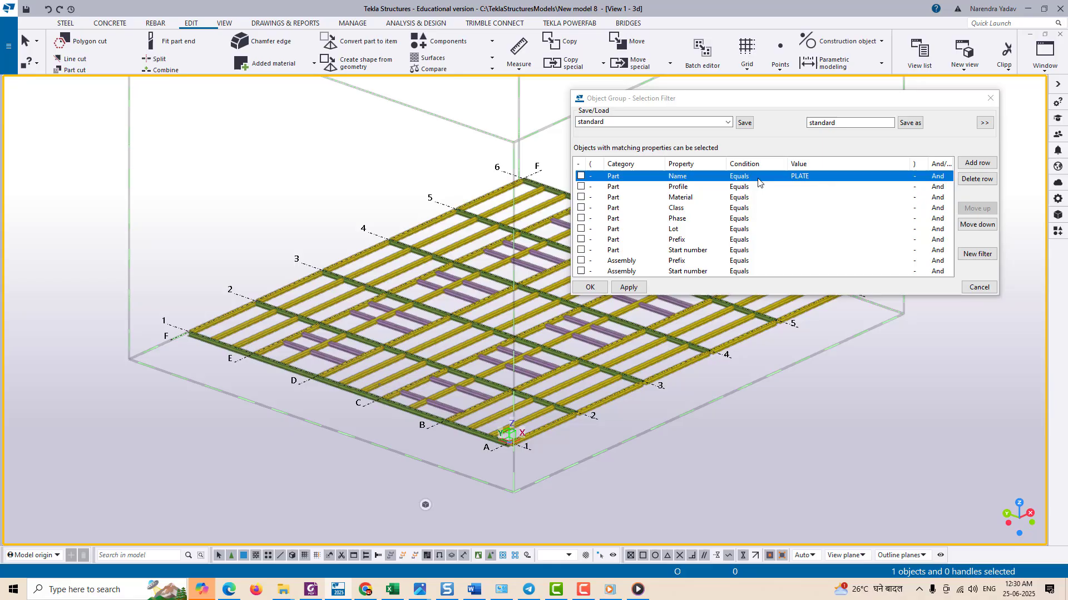
Step: Enable the part name row of the selection filter by picking the copied shear plate from the model as its value
click(758, 176)
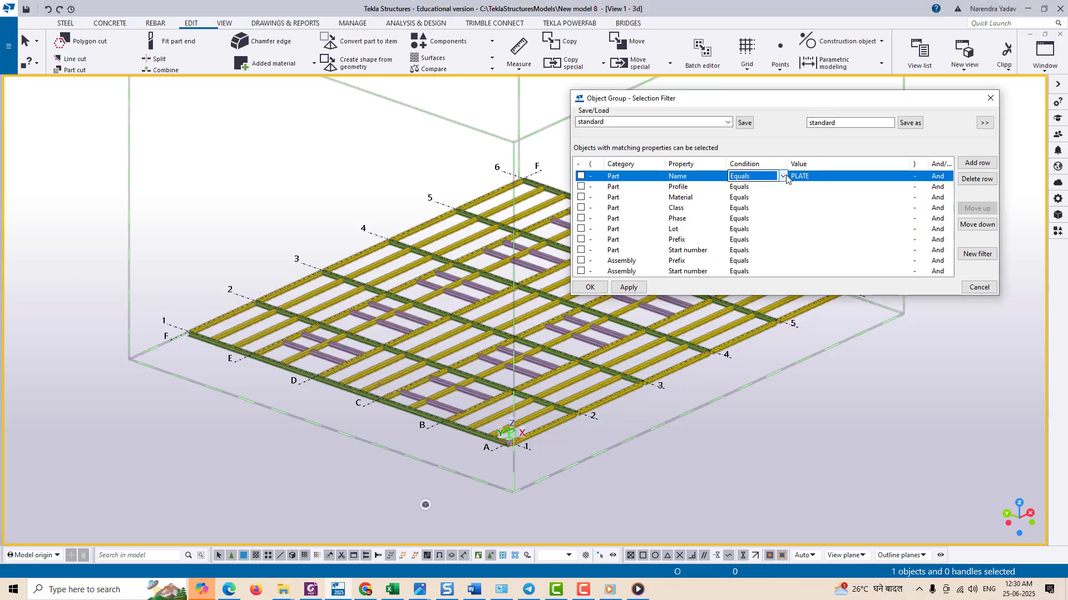
click(822, 178)
click(824, 176)
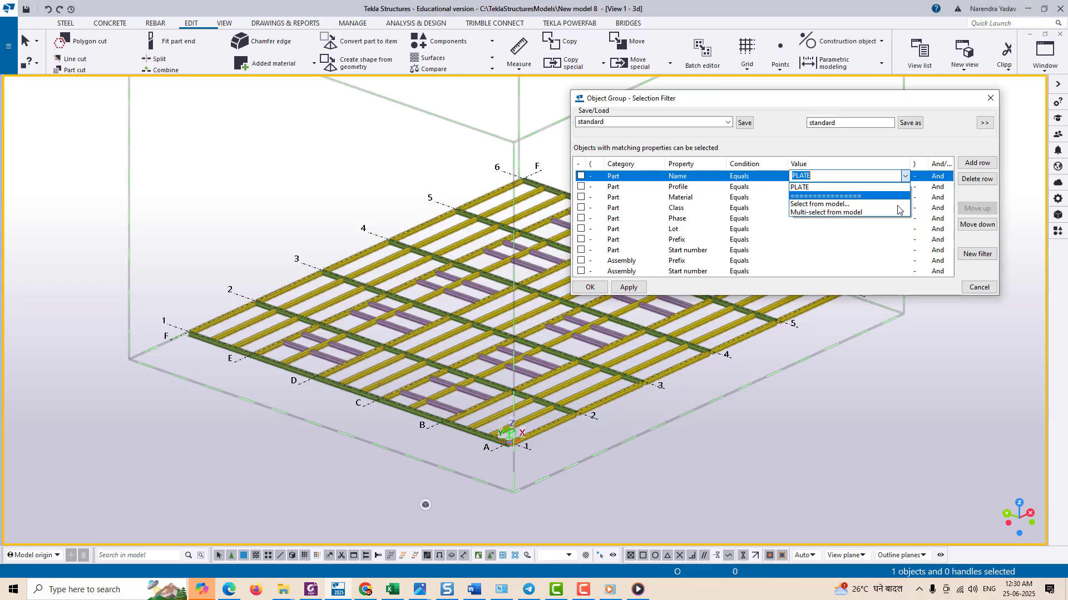
click(826, 205)
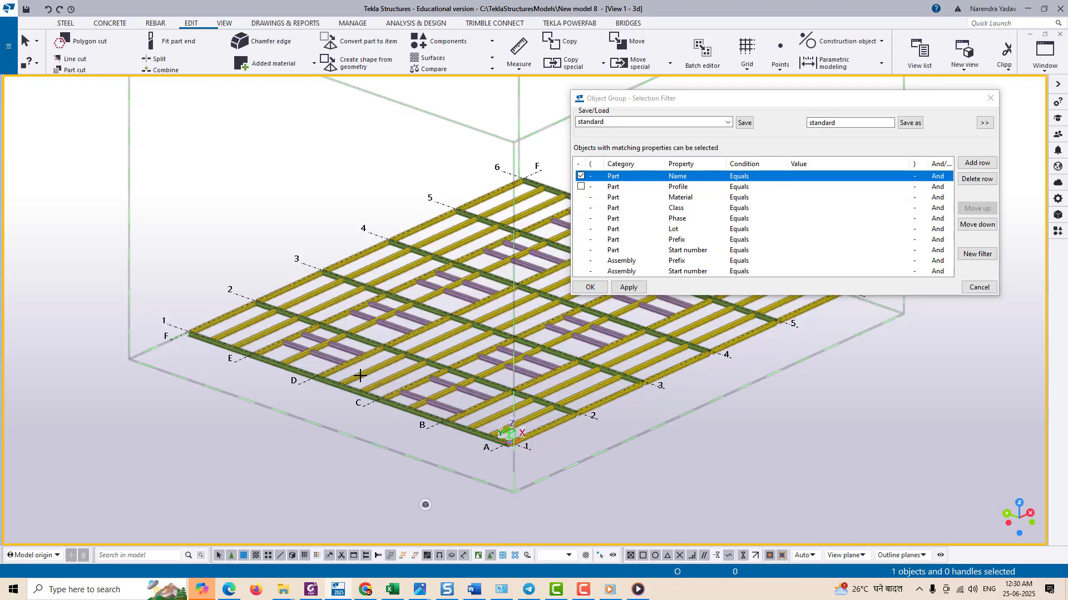
scroll(279, 357, up, 5)
scroll(513, 362, up, 5)
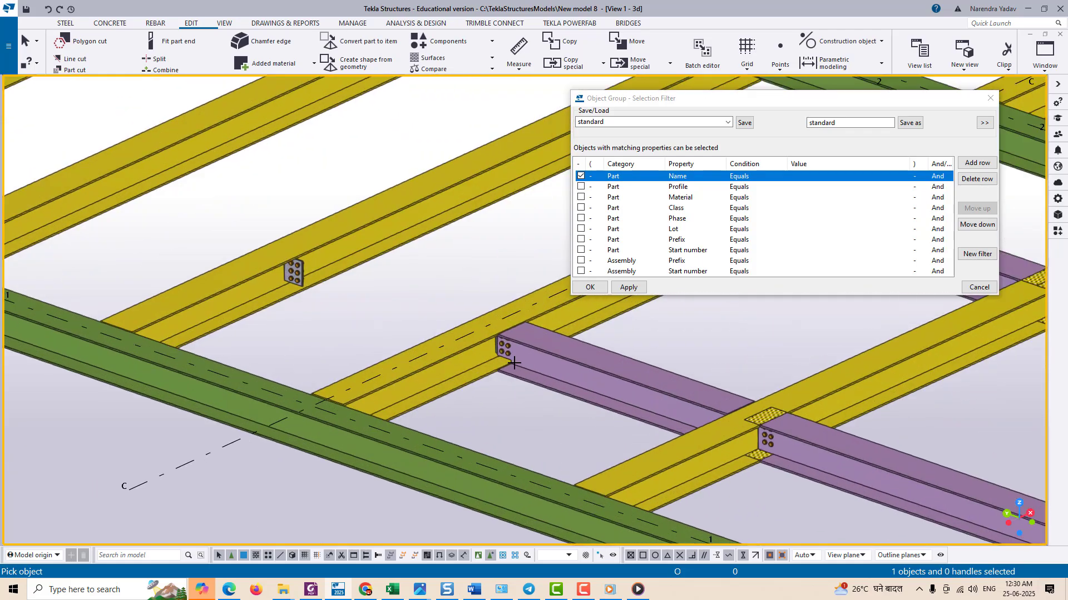
scroll(514, 363, up, 2)
middle_drag(763, 472, 613, 422)
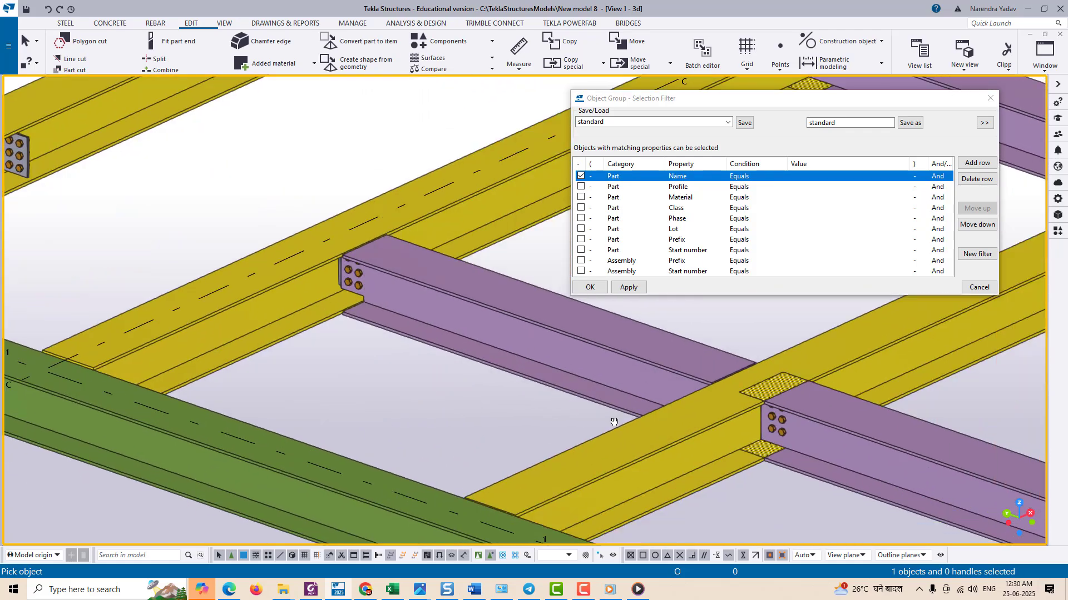
middle_drag(110, 238, 407, 382)
scroll(371, 347, up, 1)
scroll(315, 311, up, 2)
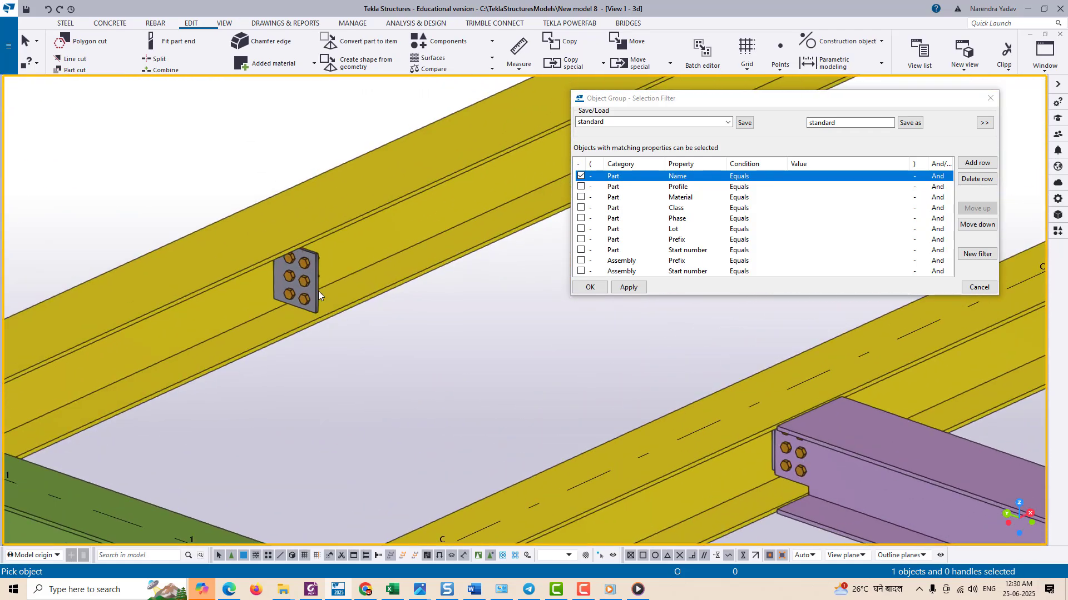
middle_click(415, 357)
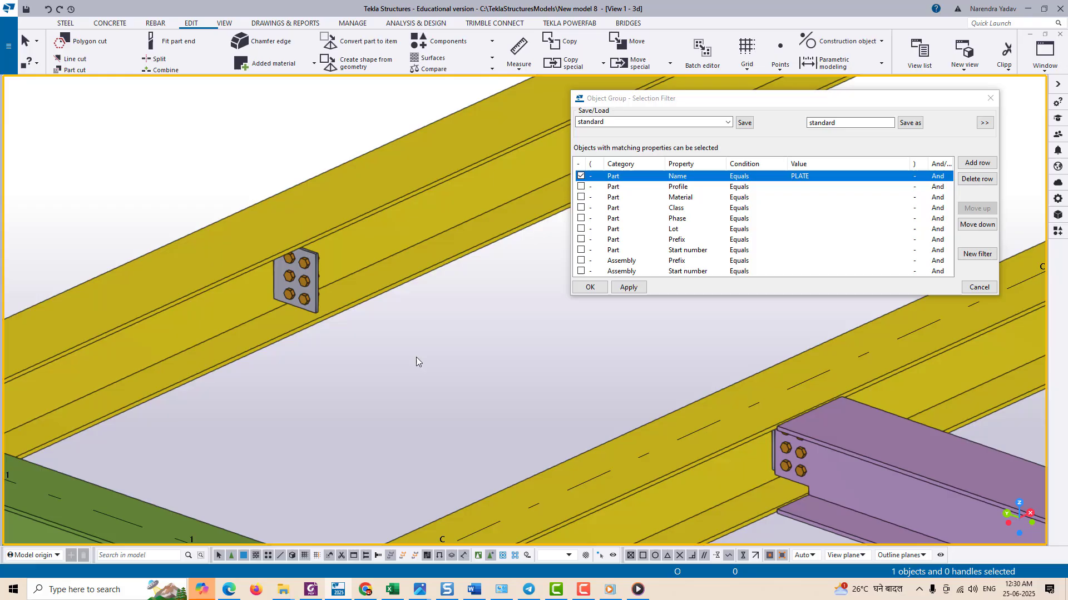
Step: Apply the plate name filter, close its settings, and select across the whole floor framing
click(629, 288)
click(591, 287)
scroll(342, 295, down, 2)
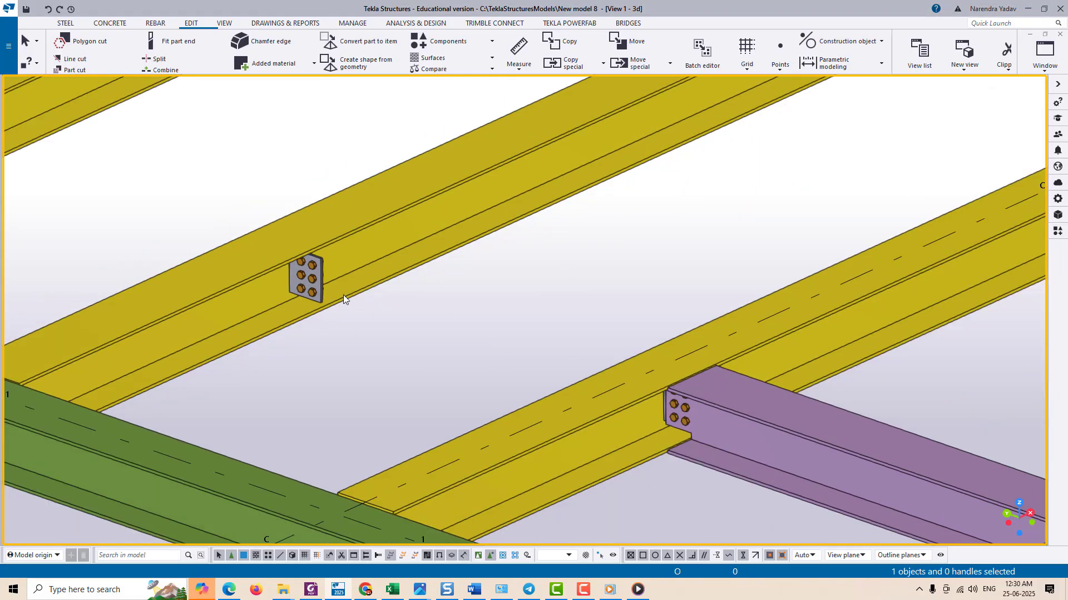
scroll(342, 294, down, 8)
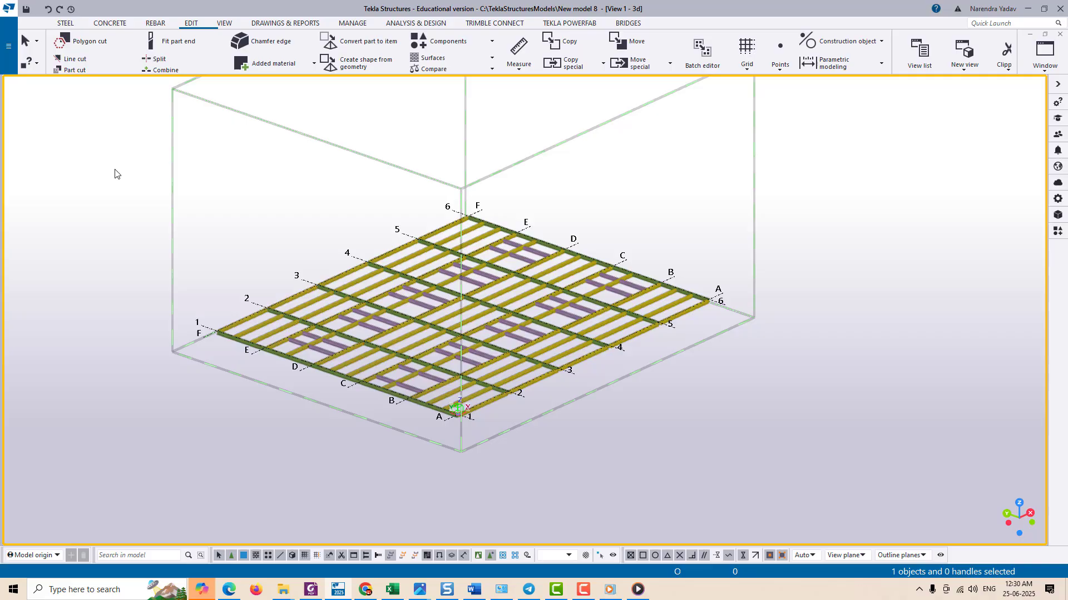
drag(111, 157, 856, 526)
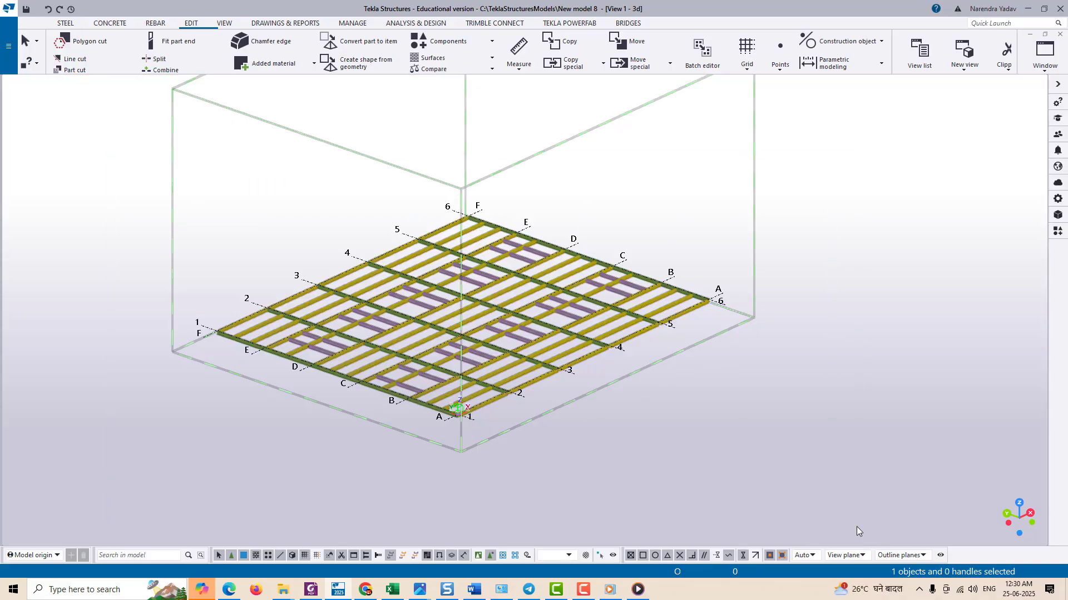
Step: Examine which parts the filtered selection caught at the beam connections, and show the copied shear plate's properties
scroll(653, 406, up, 5)
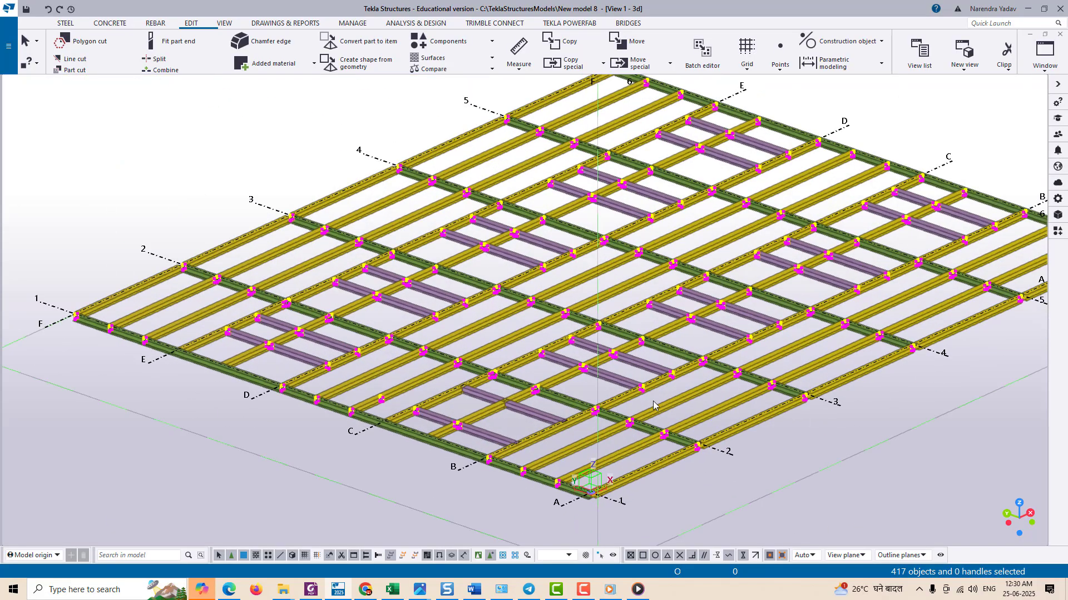
scroll(556, 383, up, 6)
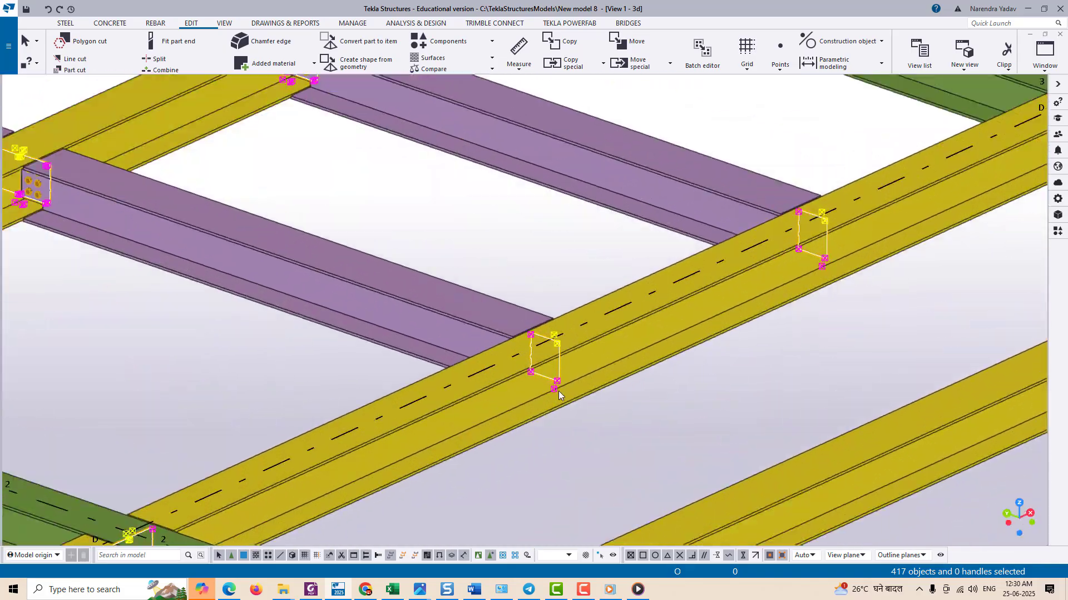
scroll(558, 390, down, 8)
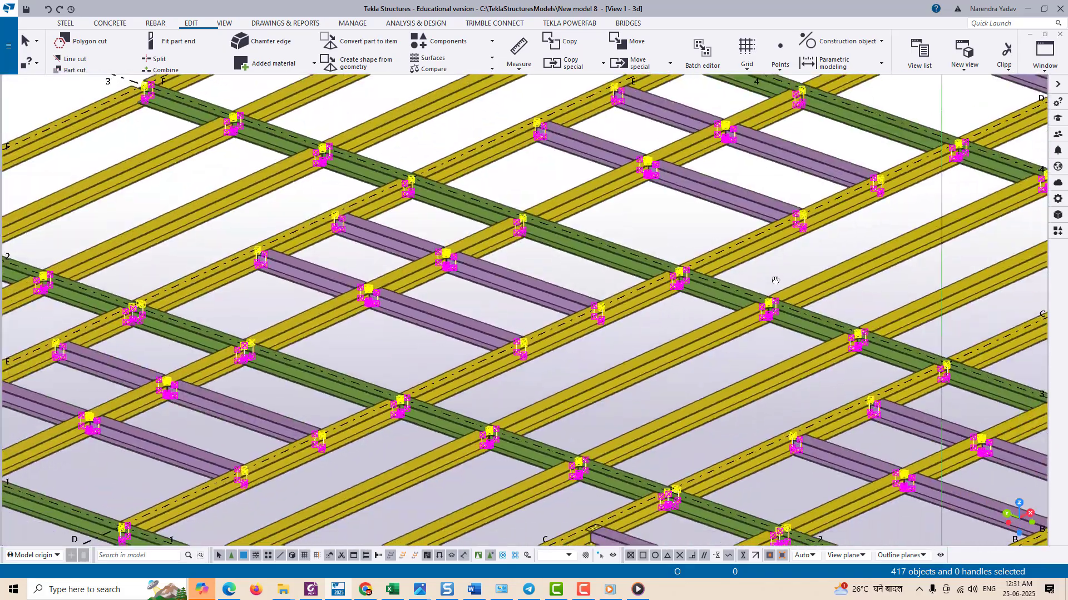
middle_drag(661, 372, 682, 347)
scroll(682, 347, down, 2)
scroll(605, 345, up, 7)
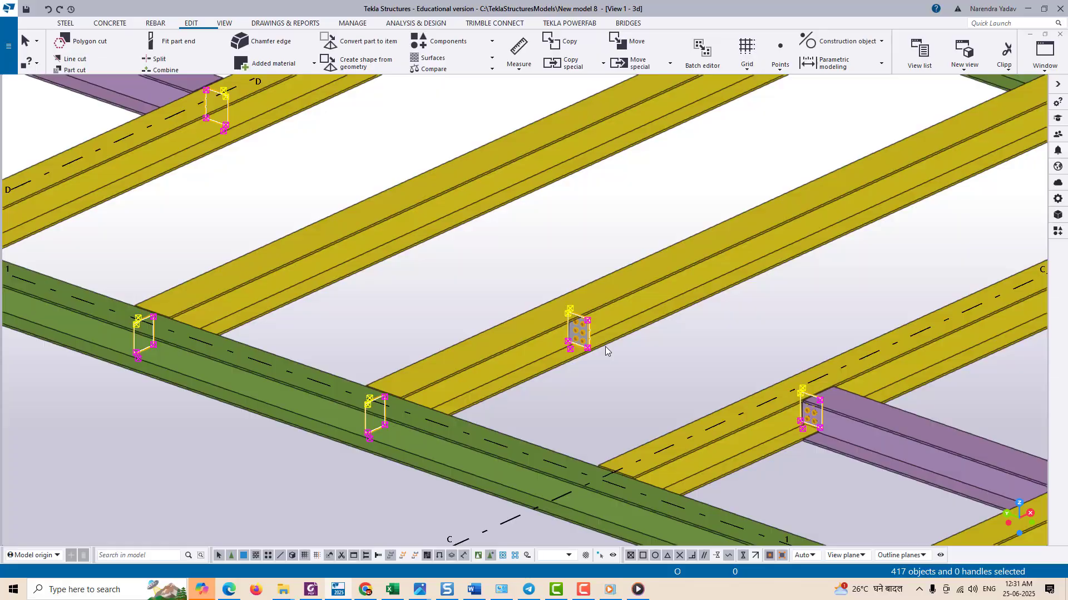
scroll(588, 337, up, 2)
double_click(562, 329)
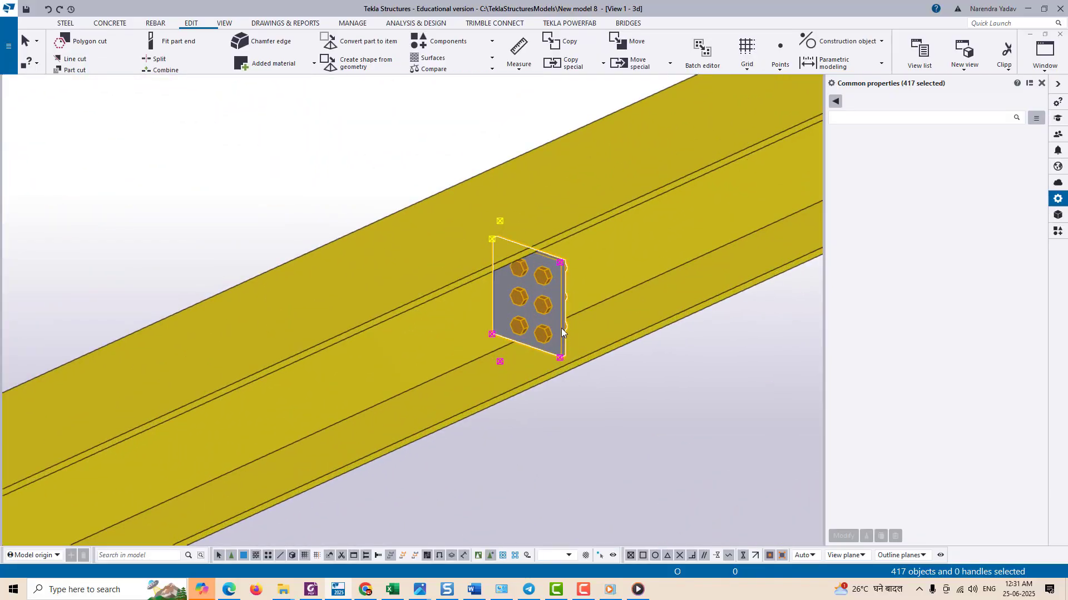
scroll(639, 430, down, 2)
scroll(459, 439, down, 4)
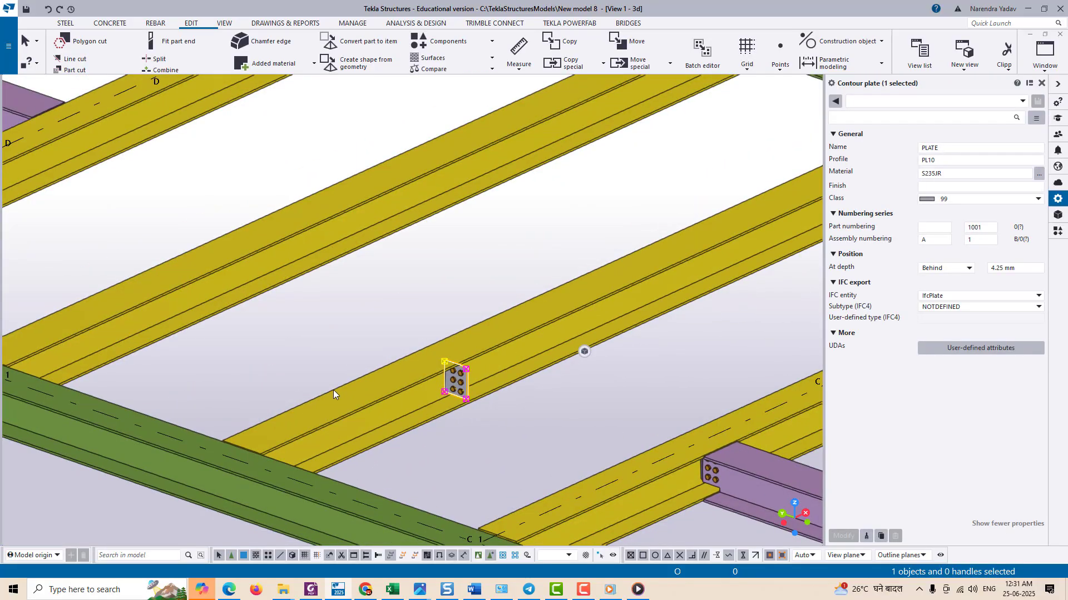
Step: Select all contour plates across the floor framing and rename them PLATE 10
scroll(334, 395, down, 10)
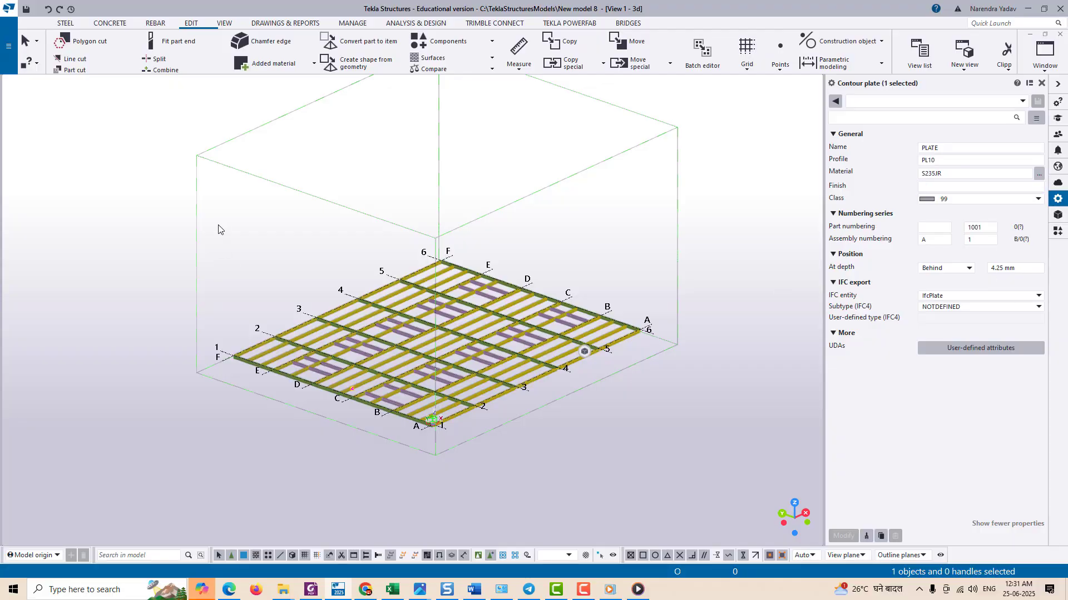
drag(93, 229, 698, 506)
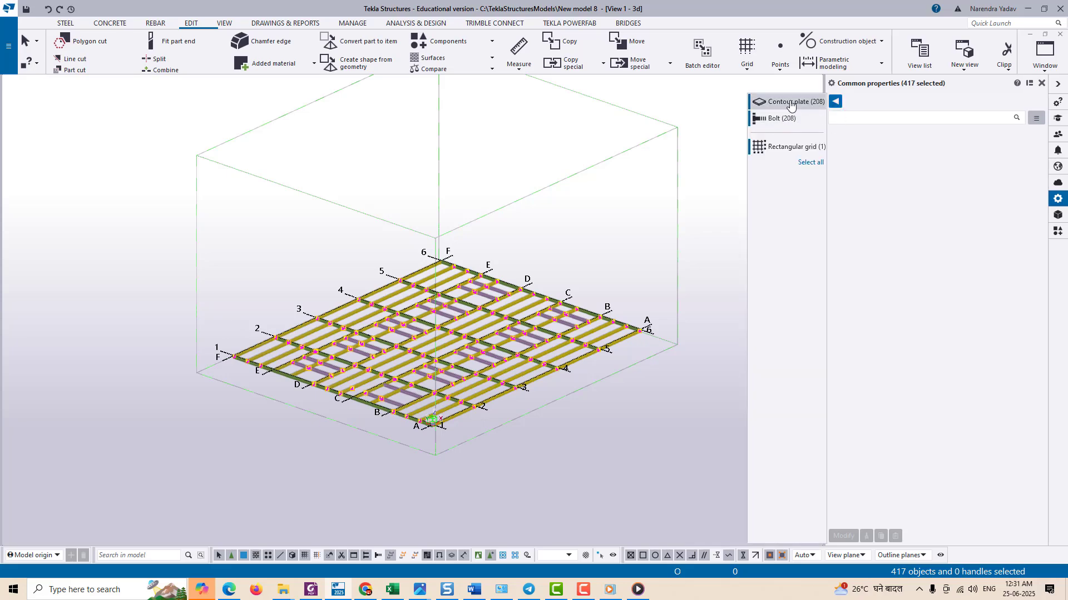
click(792, 105)
click(967, 149)
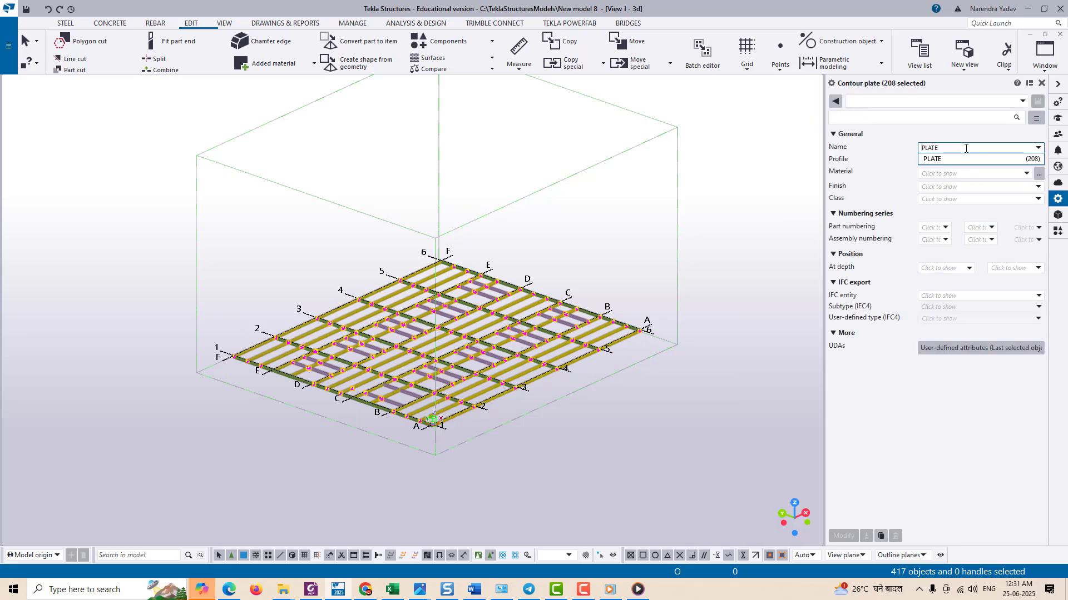
click(999, 147)
click(988, 161)
click(961, 148)
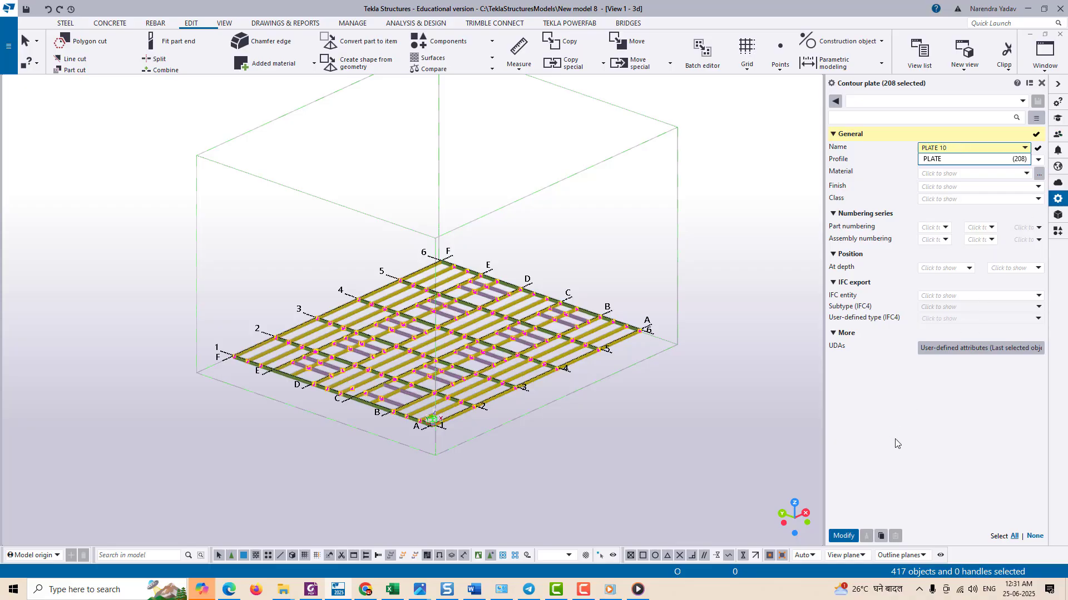
click(846, 537)
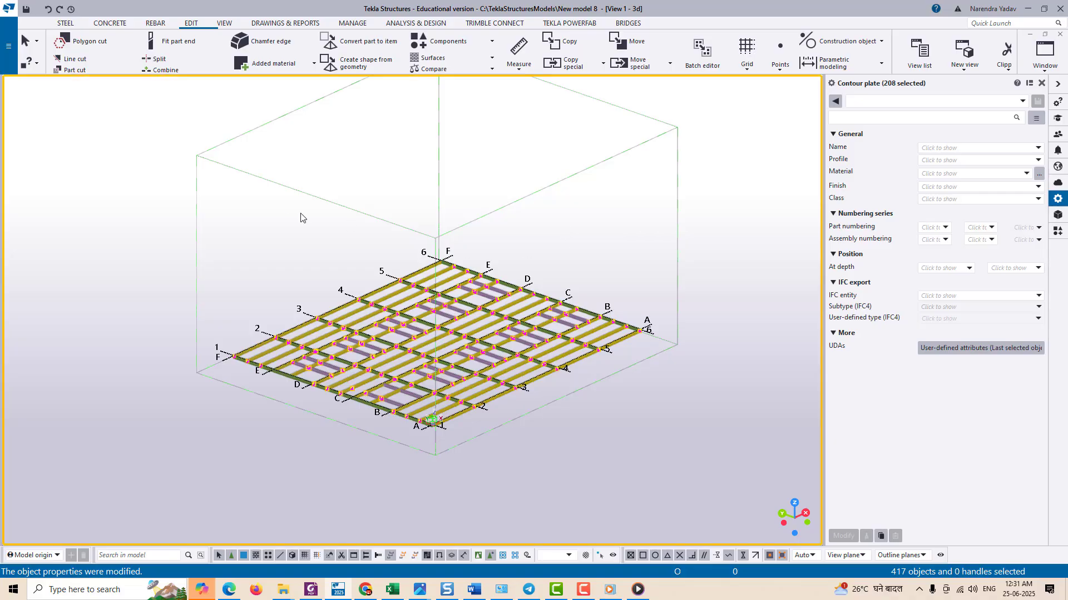
Step: Clear the selection and switch off the part name row in the object group selection filter
right_click(352, 202)
click(329, 271)
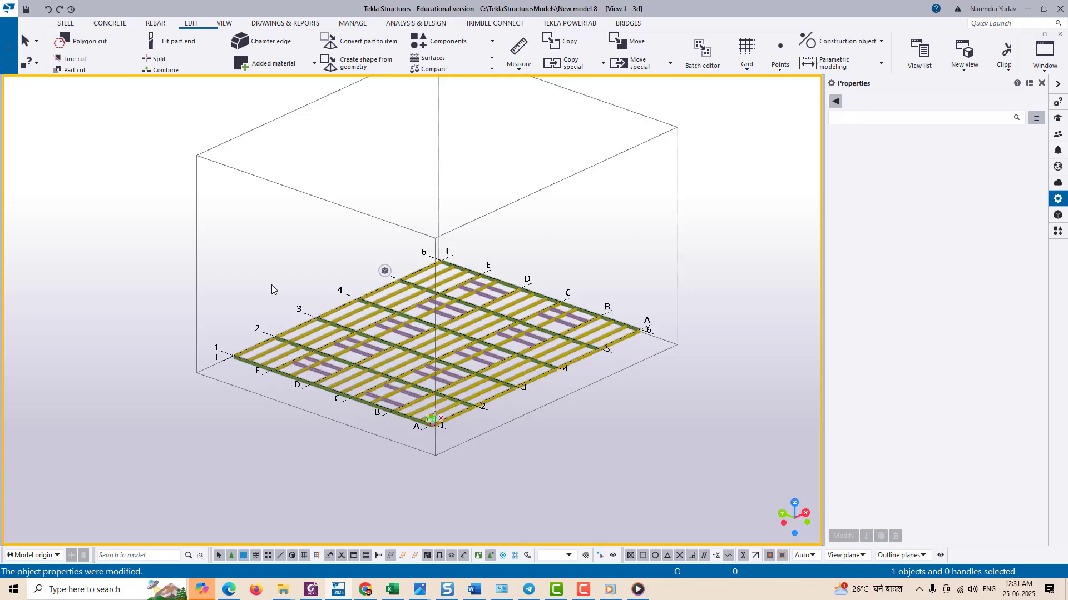
key(ctrl+g)
click(580, 176)
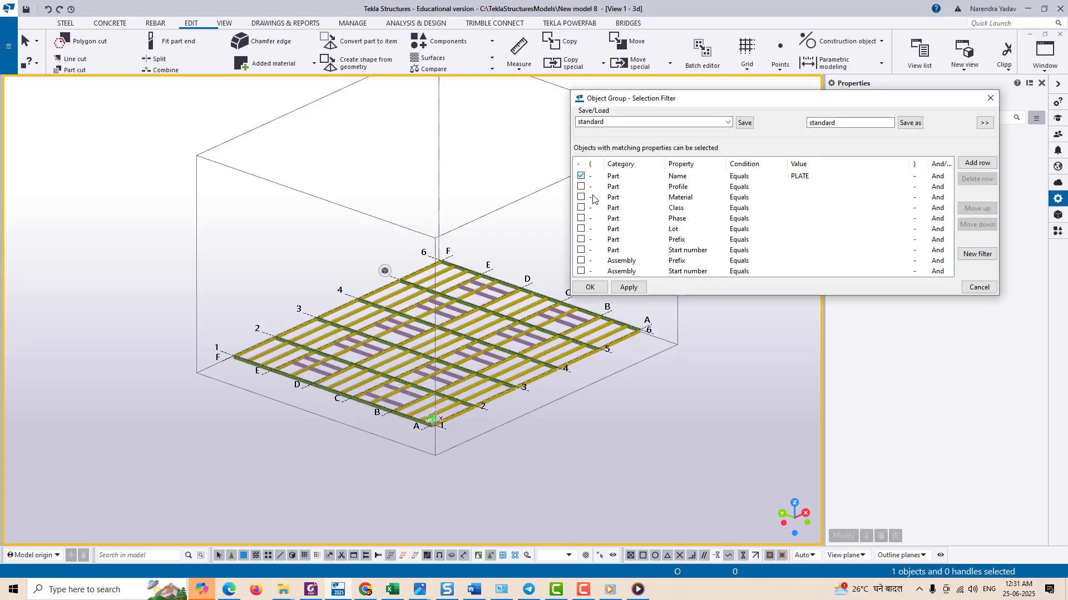
click(581, 176)
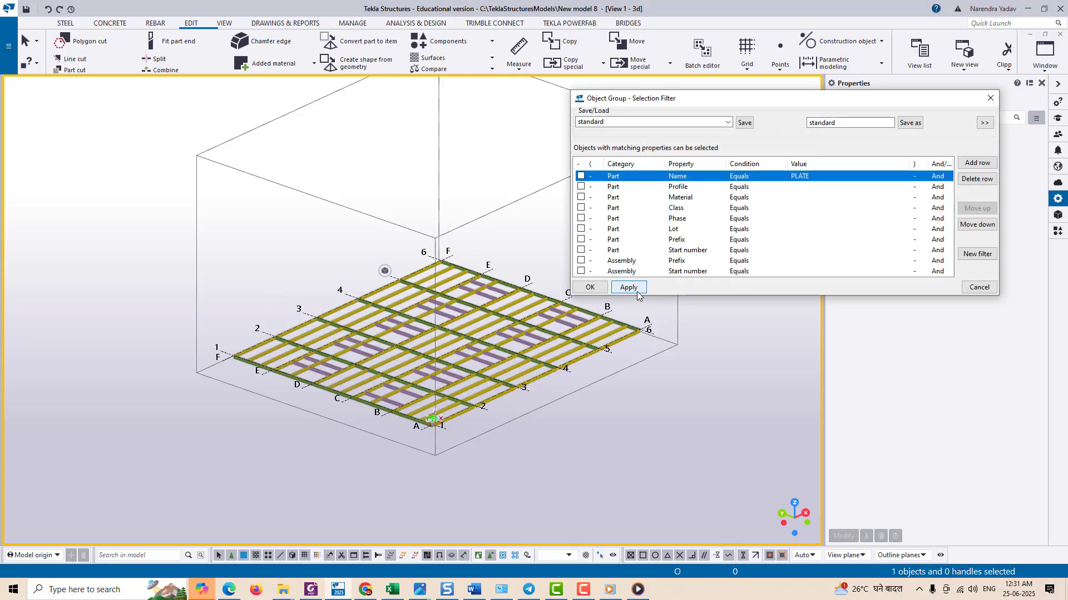
click(583, 288)
Step: Select and deselect the whole floor framing without the name condition, and close the properties
drag(160, 189, 700, 490)
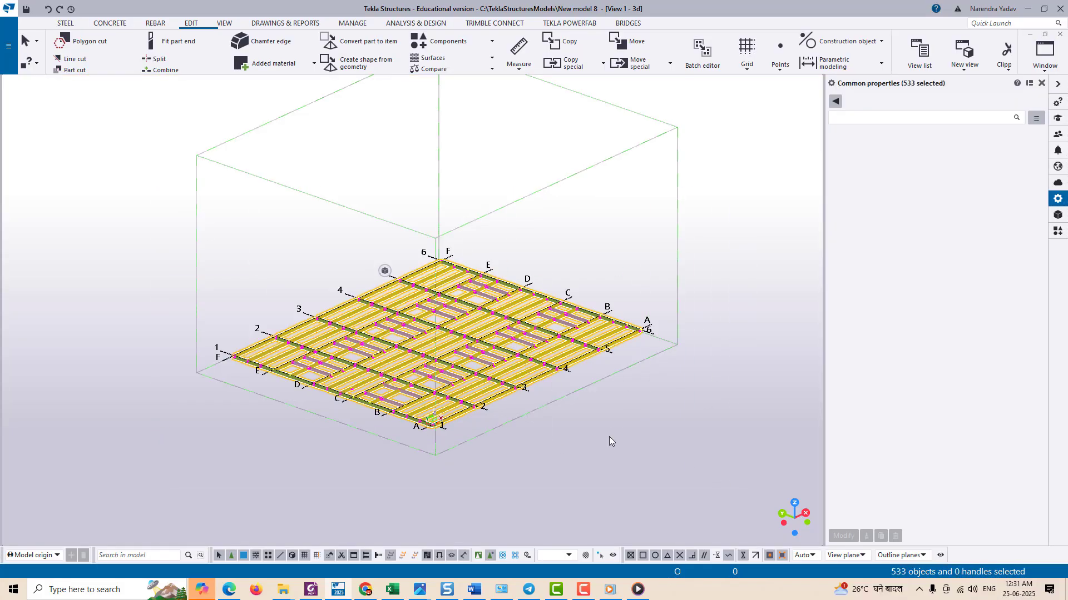
click(442, 348)
scroll(446, 338, up, 5)
middle_drag(556, 358, 557, 342)
click(1042, 83)
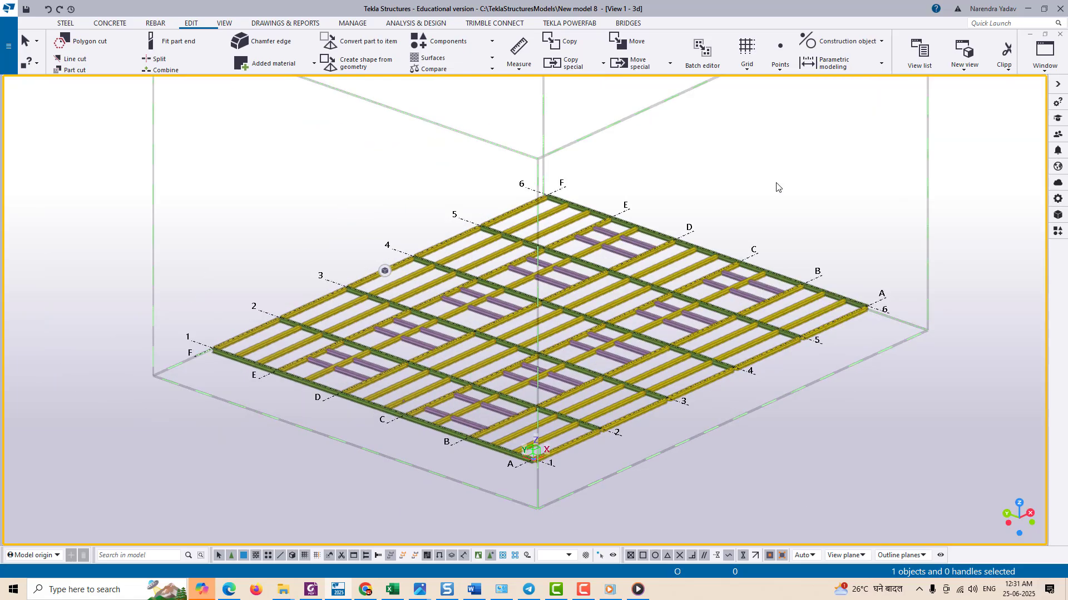
Step: Save the object group selection filter under the name standard 1
middle_drag(806, 326, 754, 293)
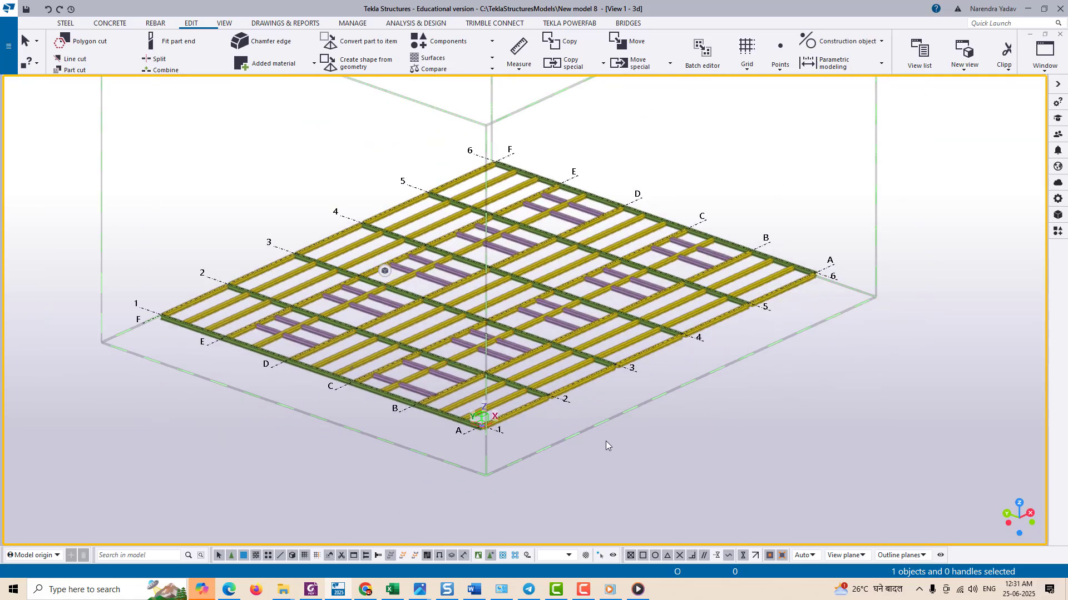
ctrl+middle_drag(583, 435, 651, 408)
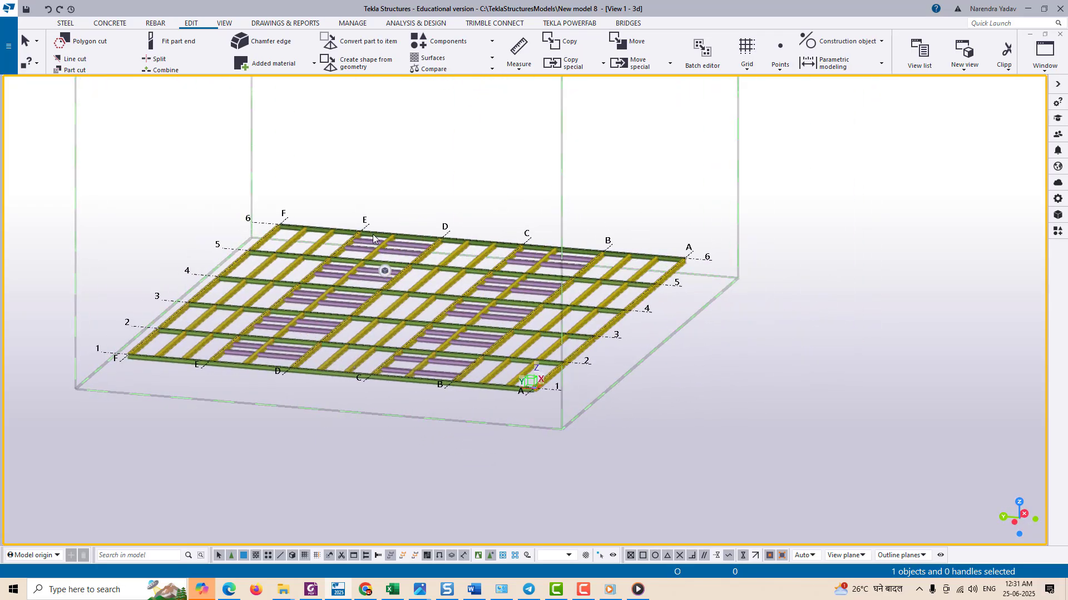
key(ctrl+g)
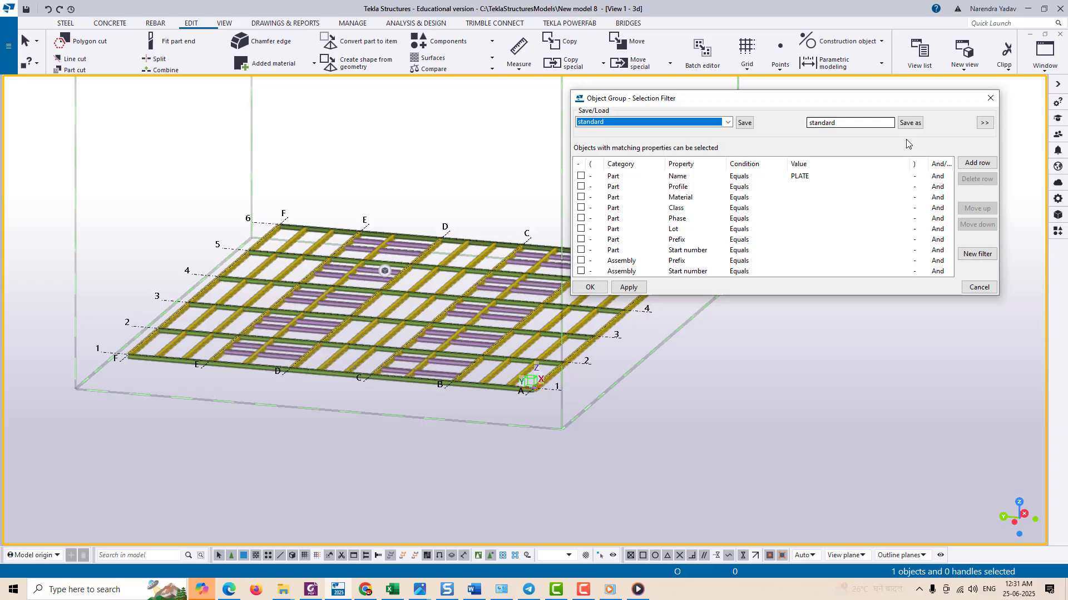
click(910, 123)
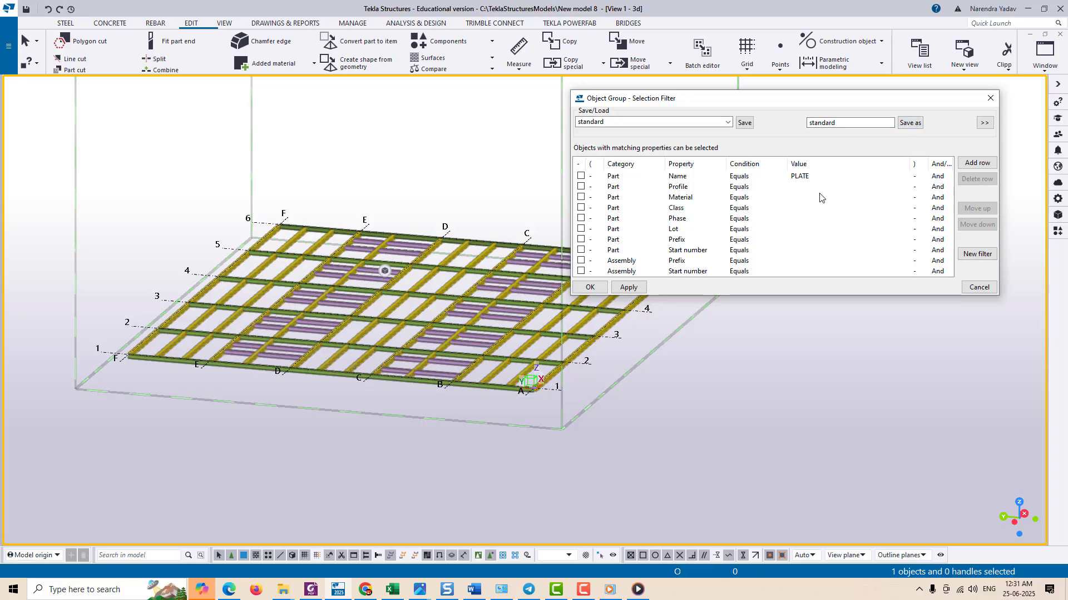
click(728, 122)
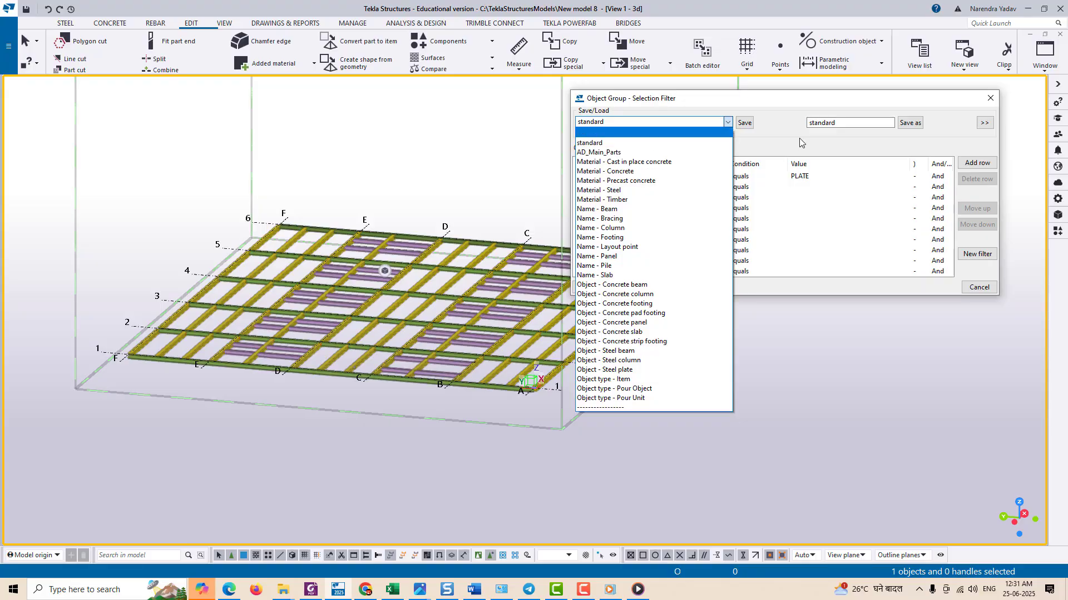
click(635, 143)
click(868, 123)
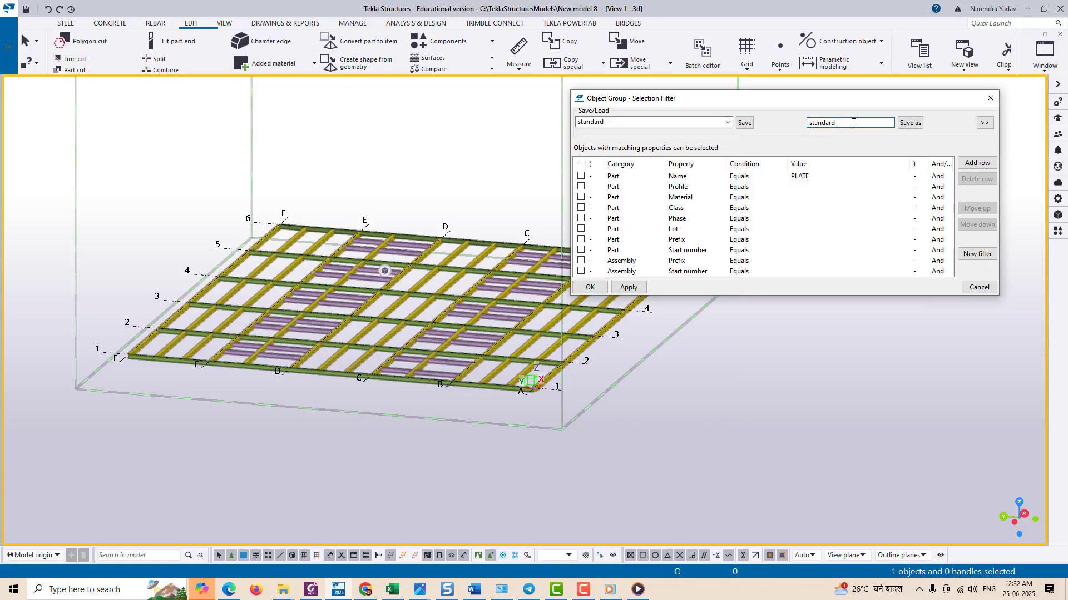
click(910, 123)
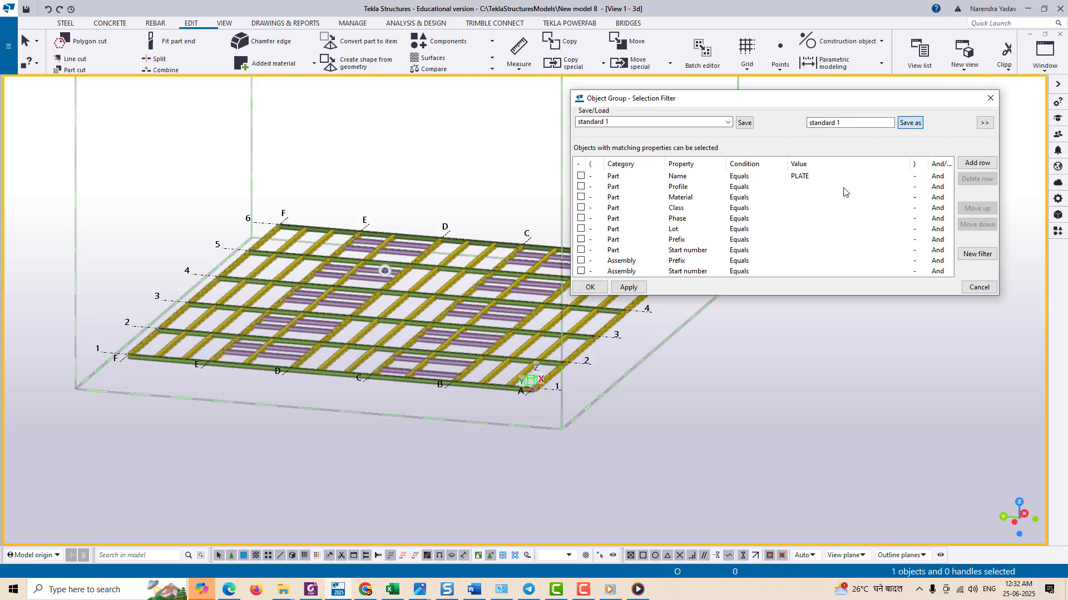
Step: Check the list of saved selection filters, and apply the standard 1 filter
click(728, 122)
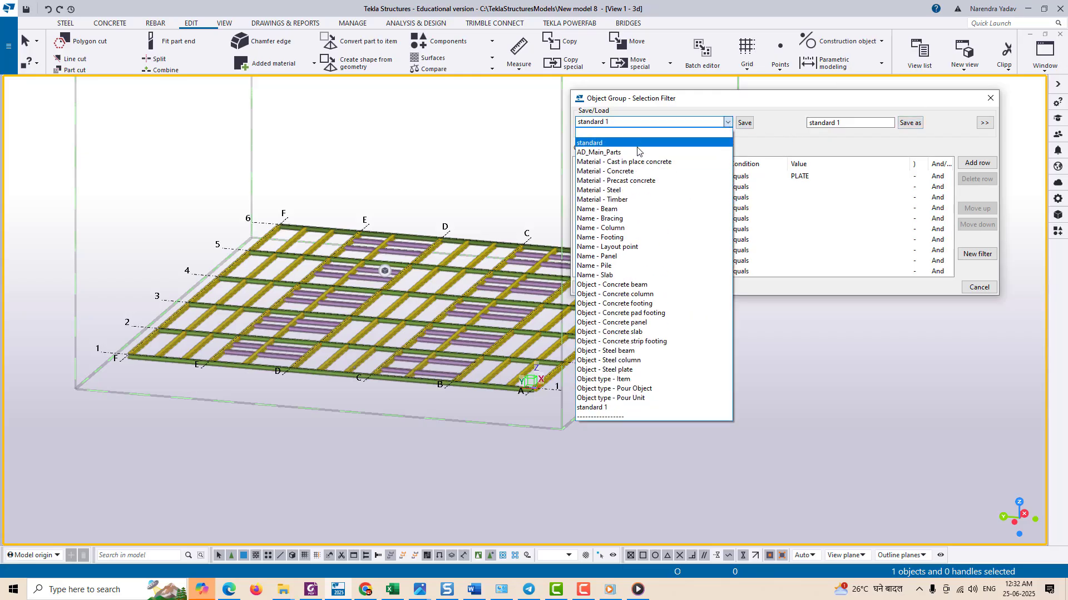
click(812, 131)
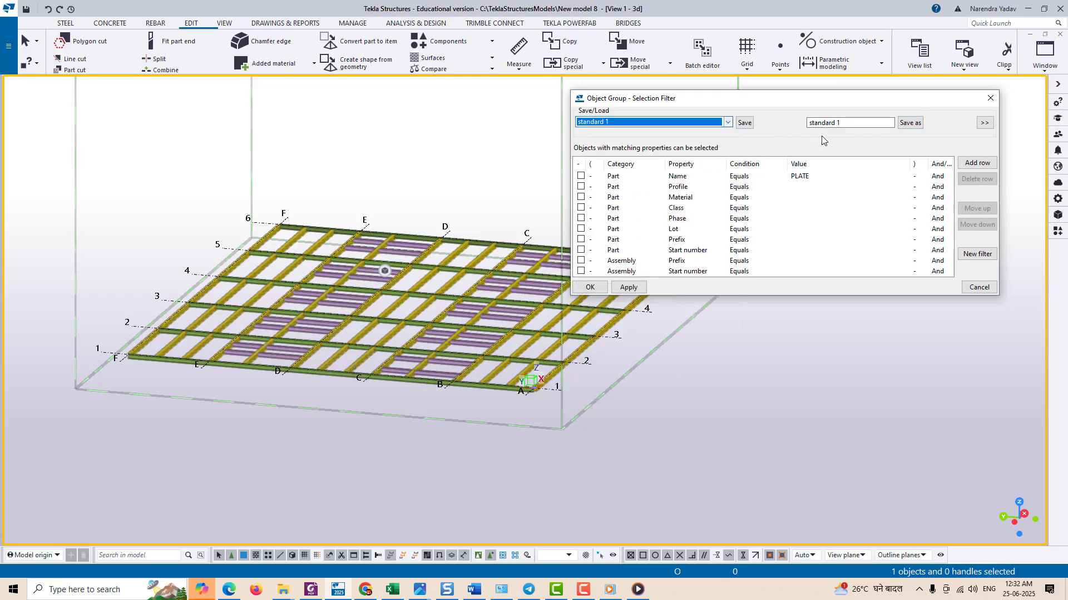
click(628, 288)
click(590, 288)
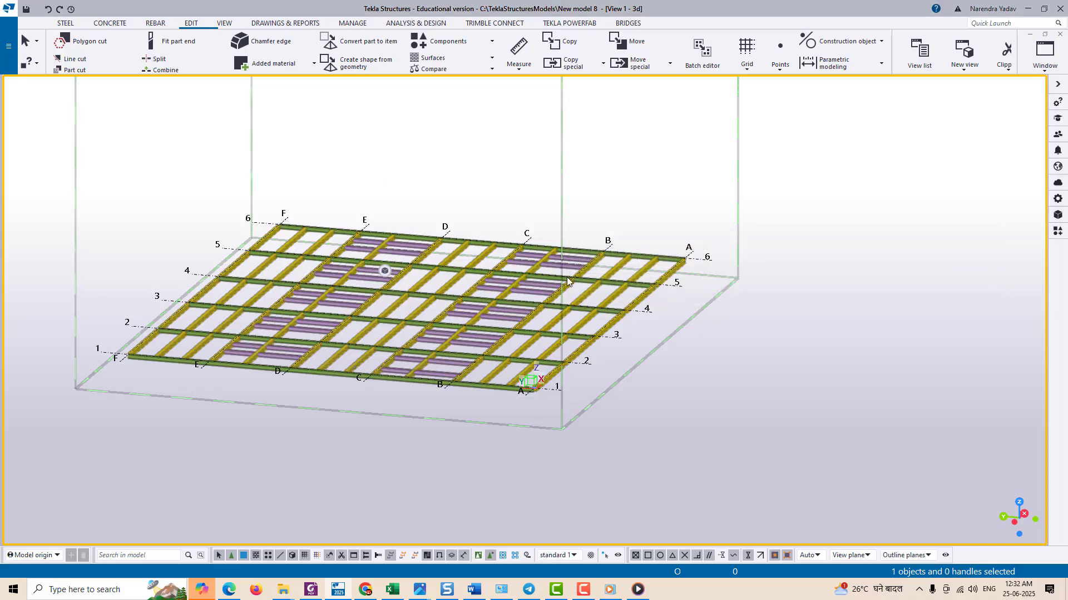
ctrl+middle_drag(575, 322, 650, 373)
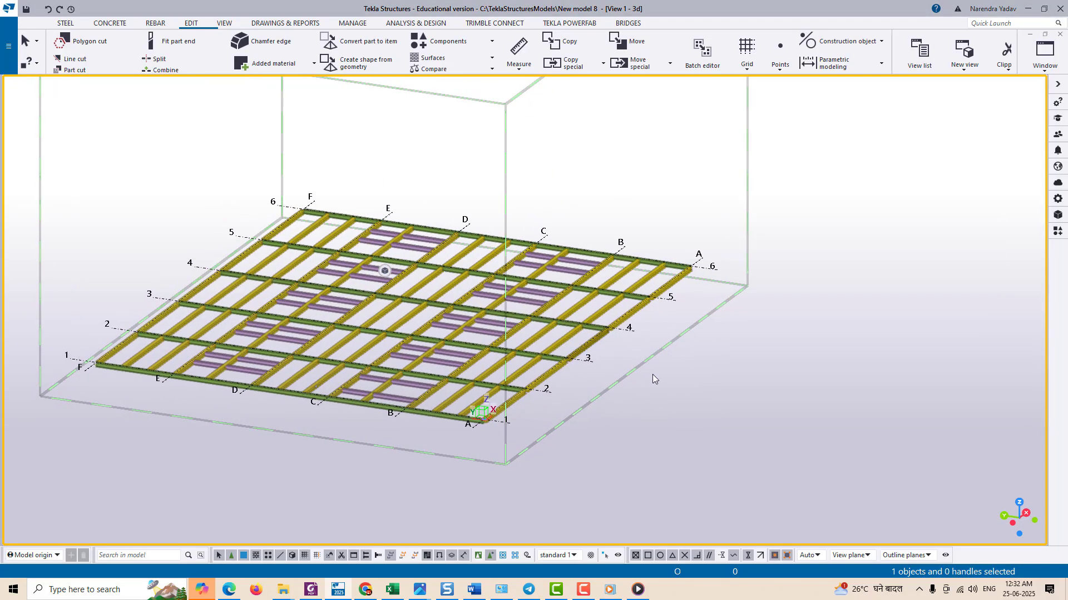